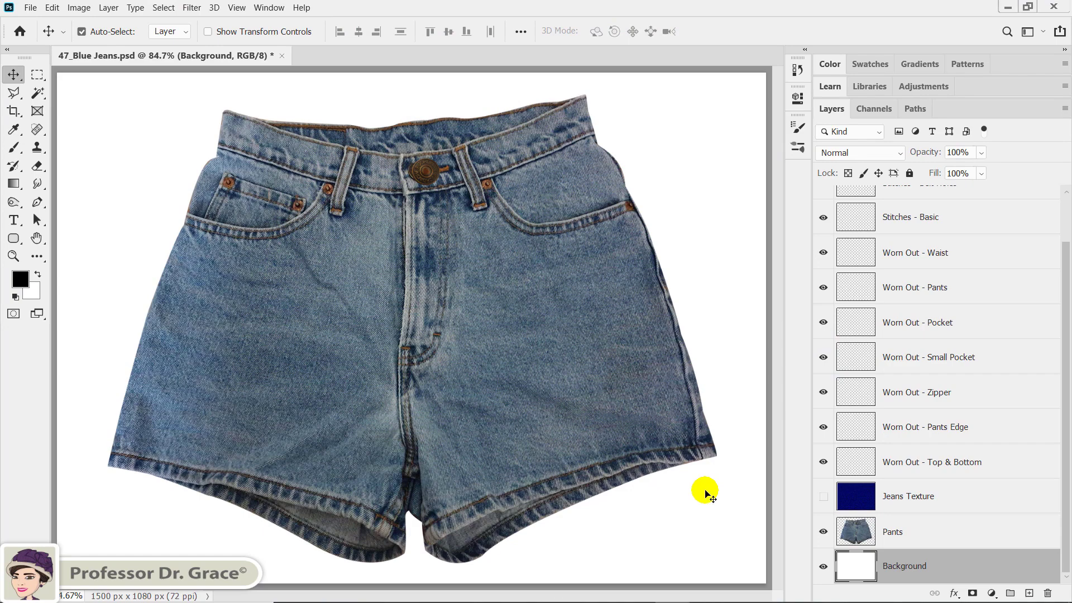
- Preview the Jeans Texture layer by showing it briefly and hiding it again
click(893, 496)
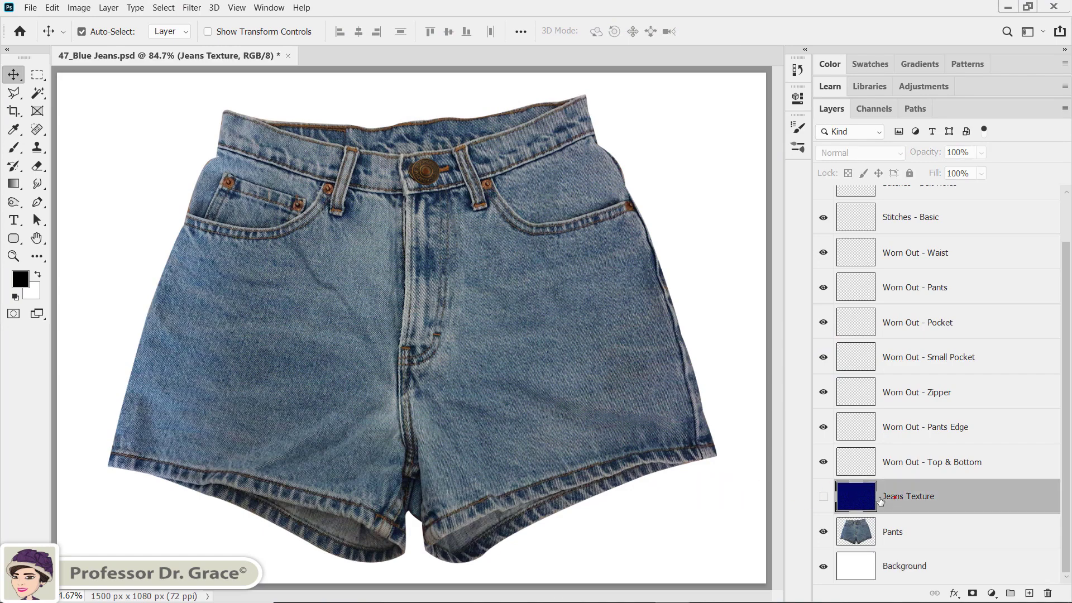
click(823, 496)
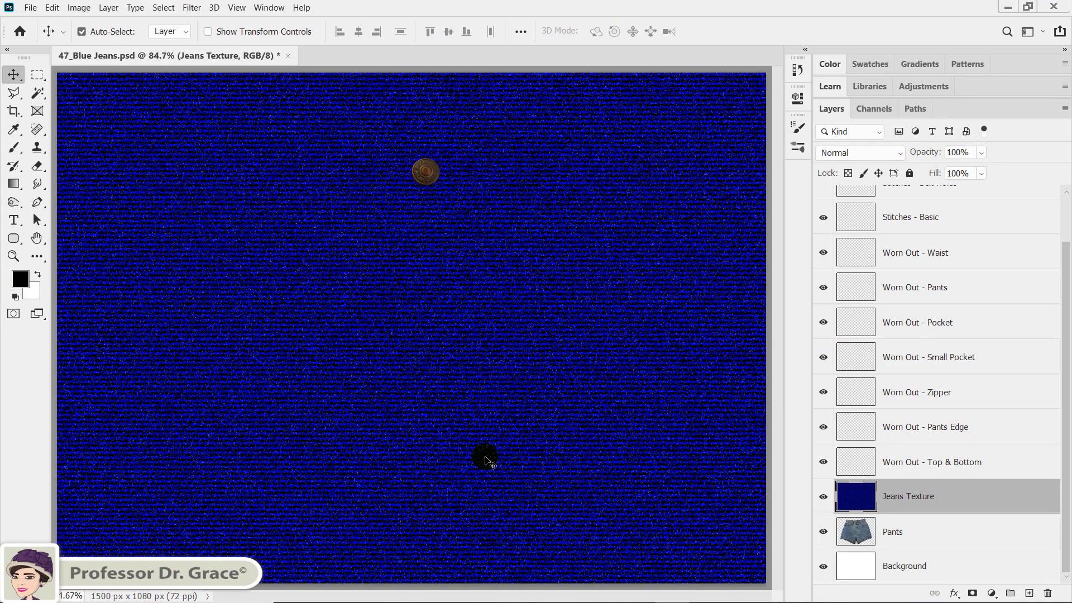
click(824, 496)
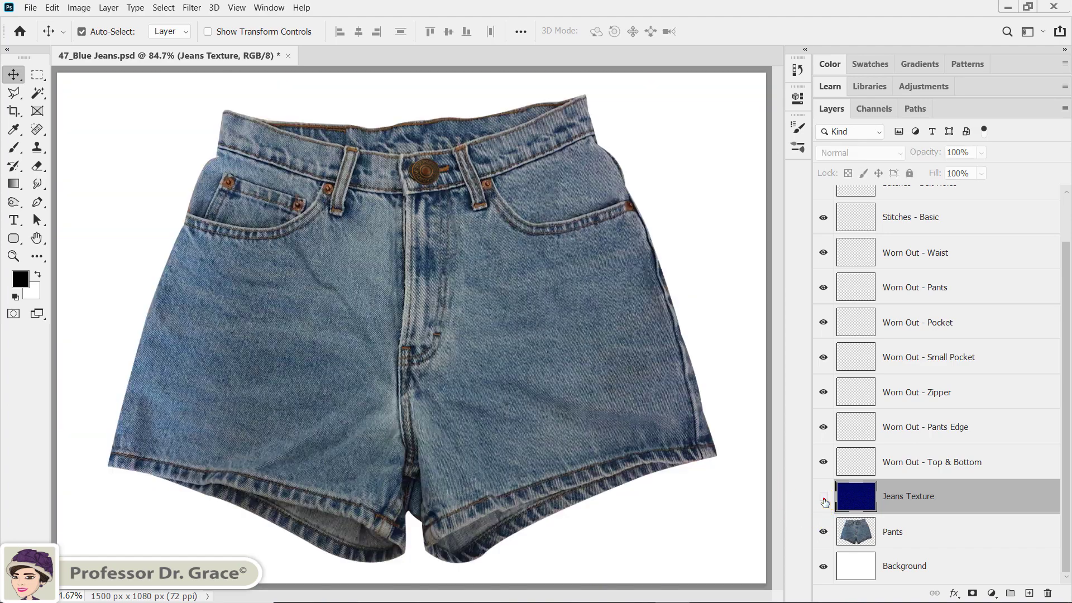
- Select the Pants layer holding the shorts photo and hide it
click(901, 528)
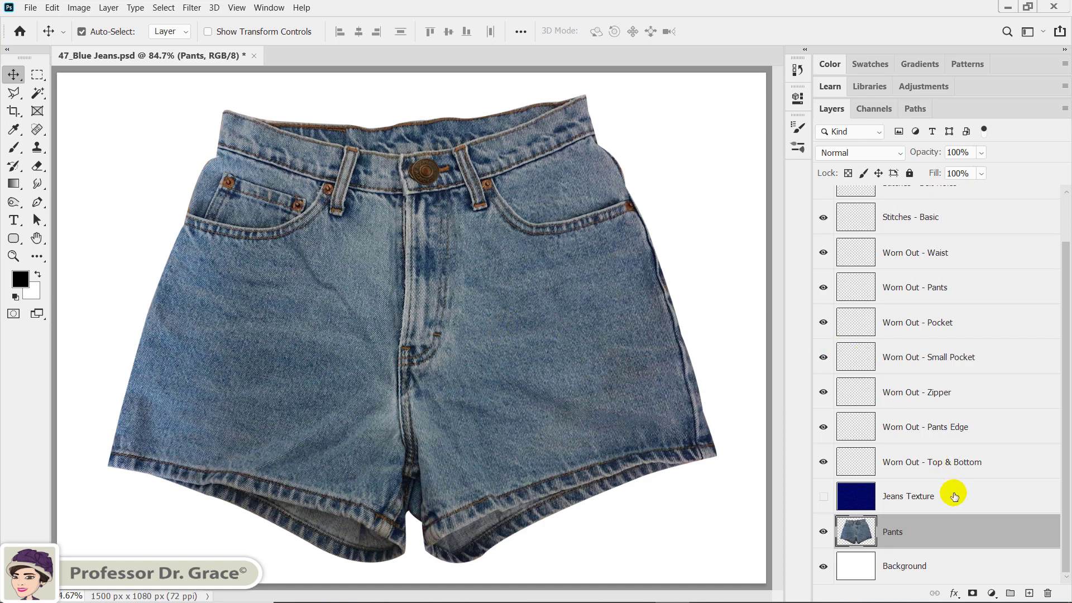
scroll(956, 495, up, 2)
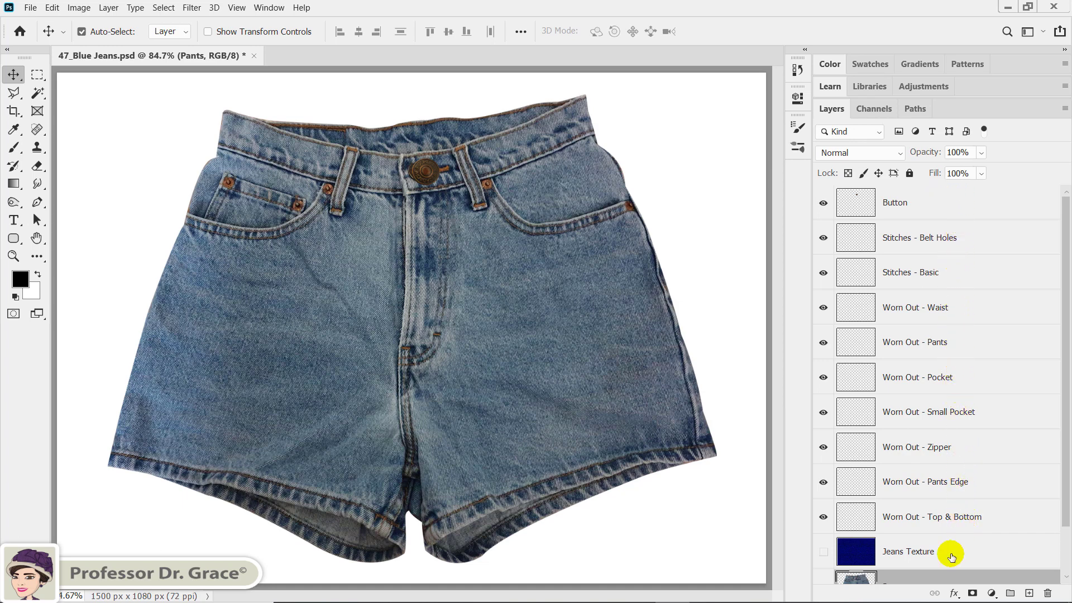
scroll(951, 555, down, 2)
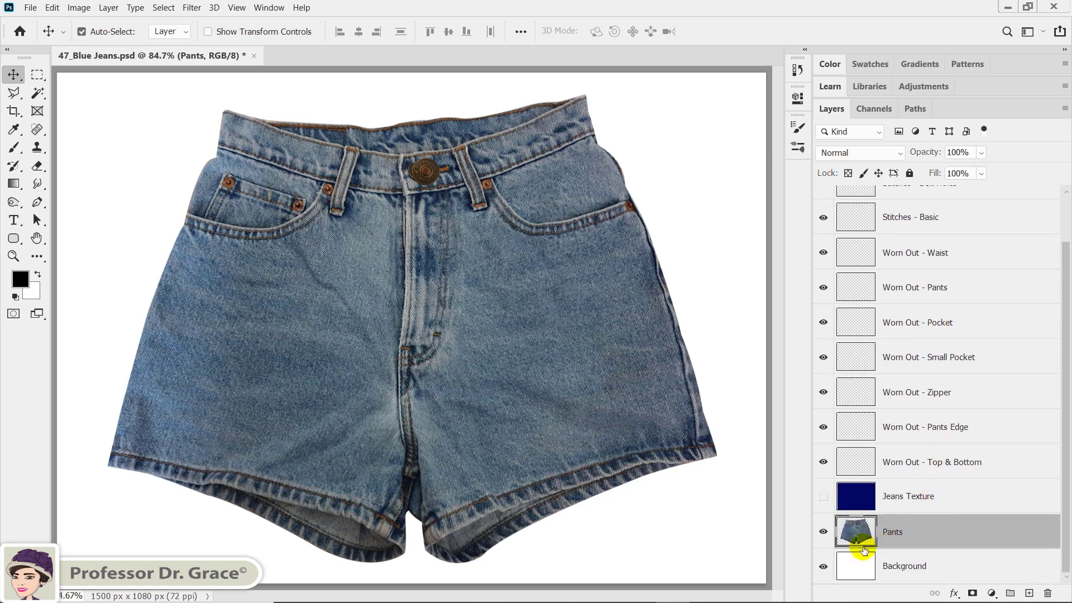
click(823, 532)
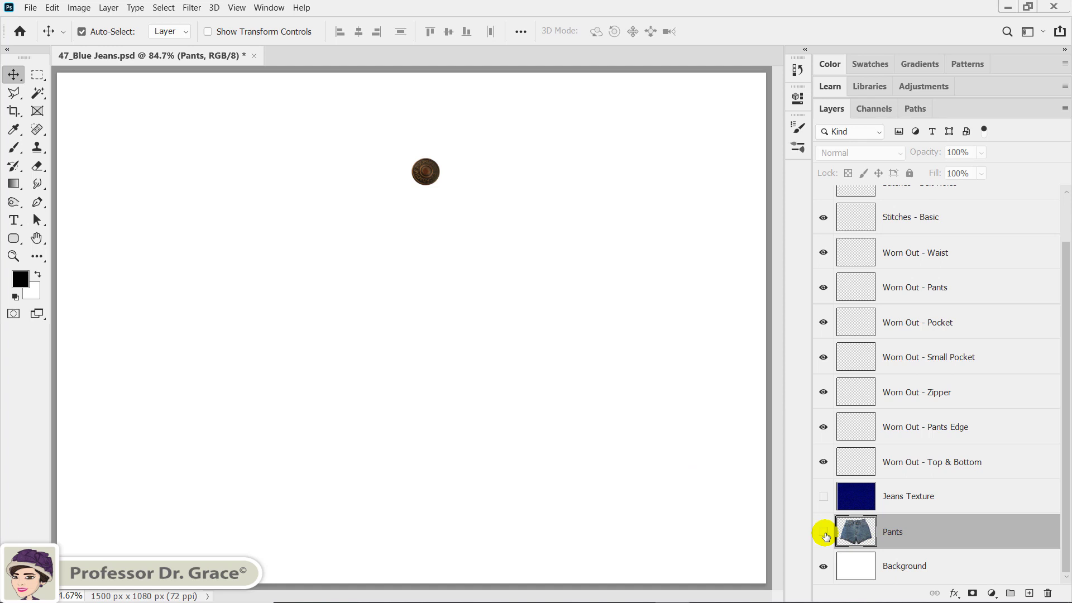
- Display the document's saved paths and activate the Path Selection Tool
click(912, 111)
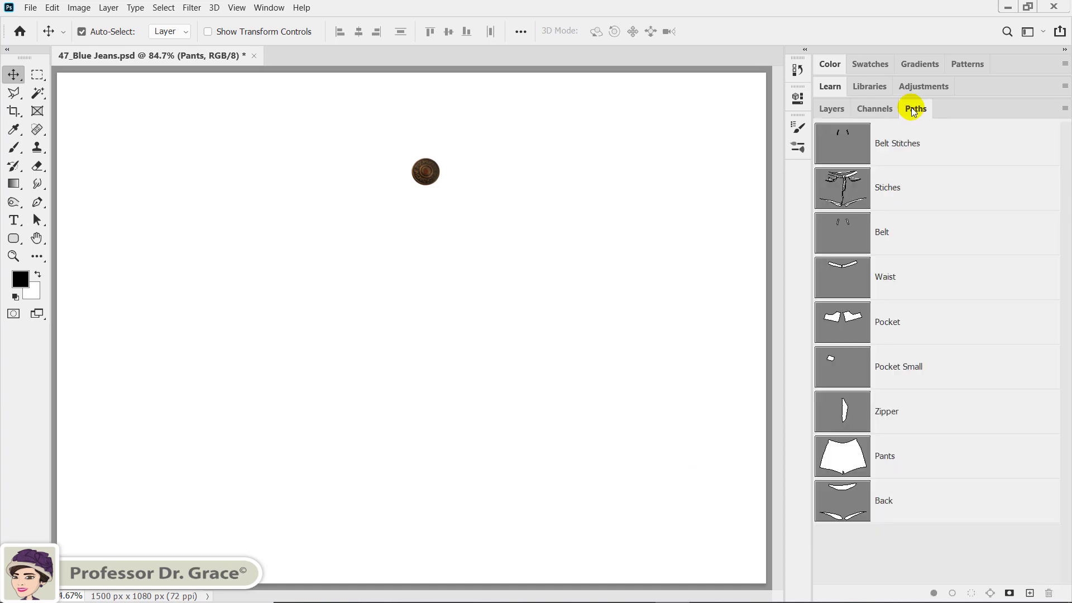
key(a)
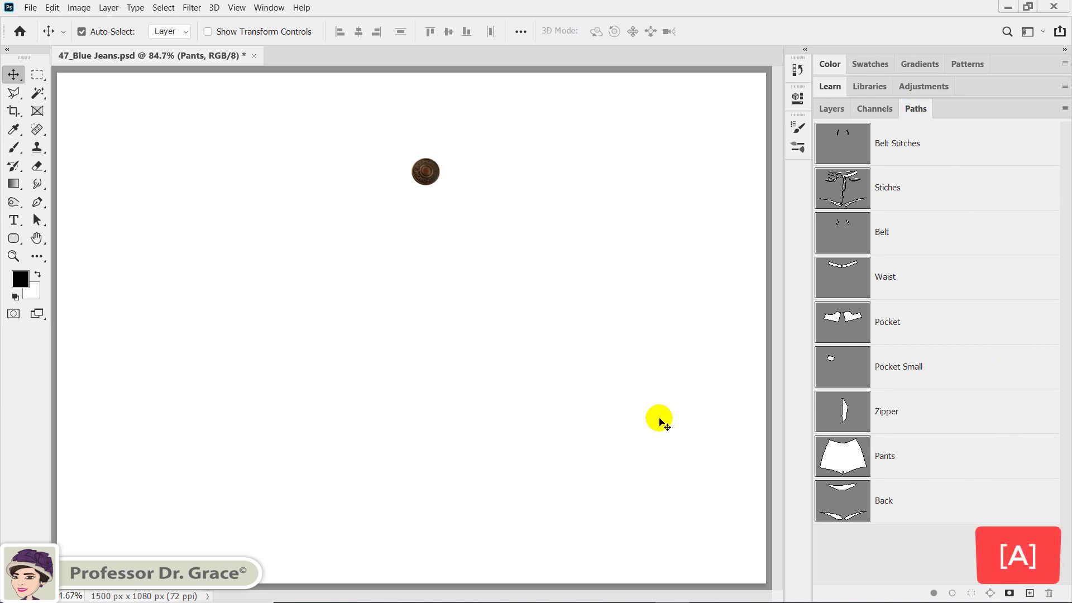
click(35, 219)
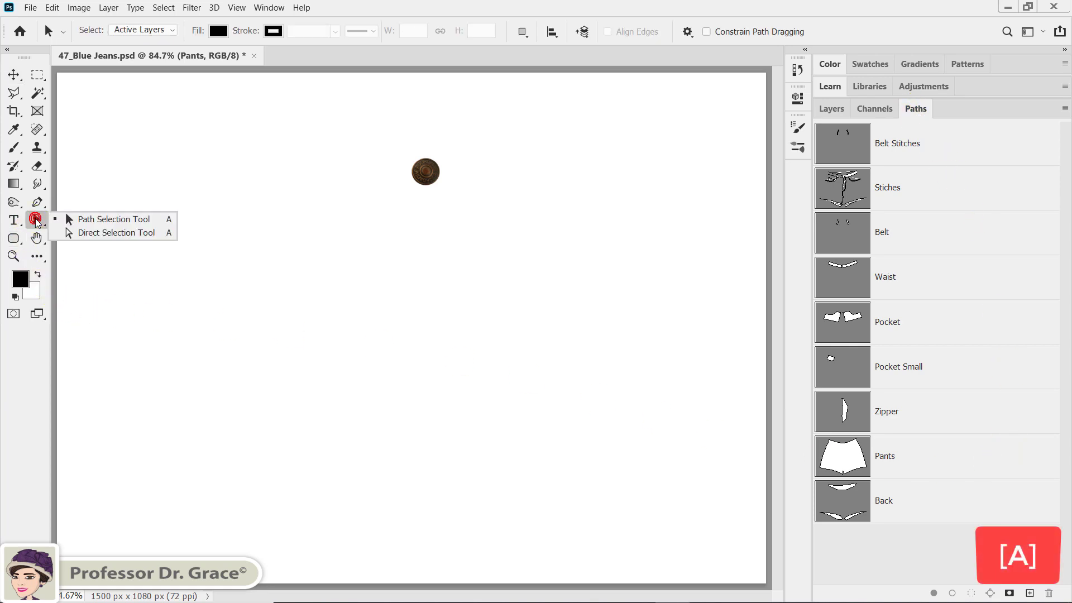
click(143, 220)
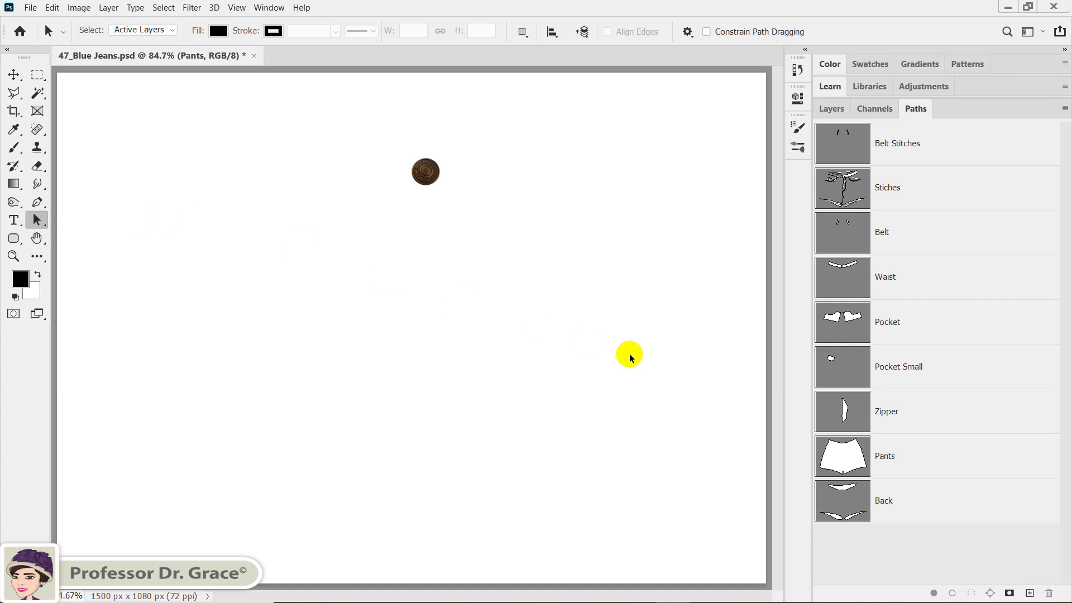
- Inspect the Back path by selecting its two leg-opening shapes and its waist shape in turn, and deselect them
click(930, 499)
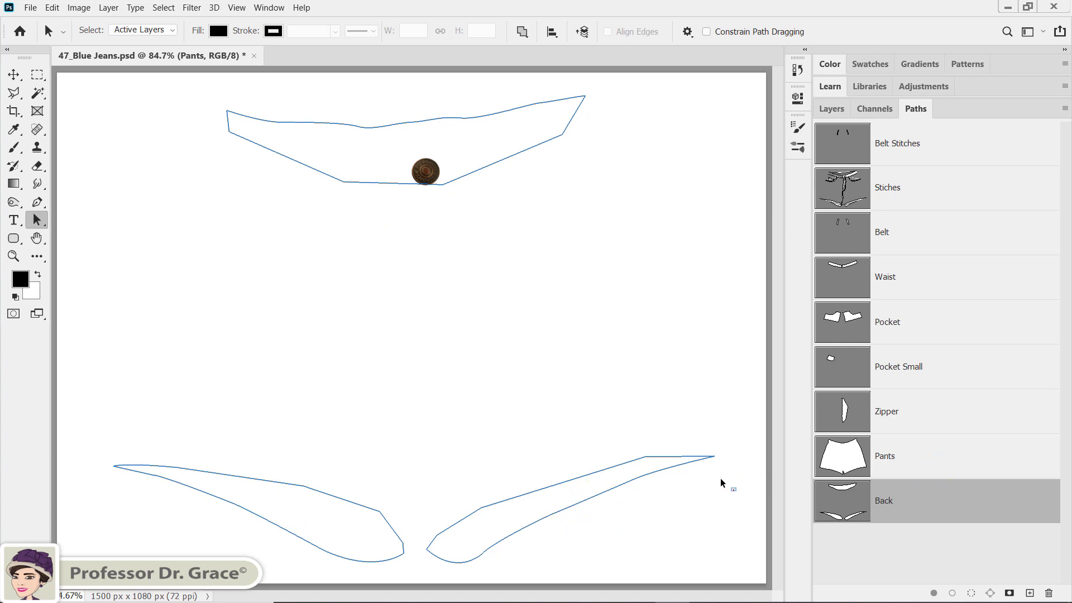
click(675, 457)
drag(394, 484, 328, 548)
drag(289, 196, 350, 132)
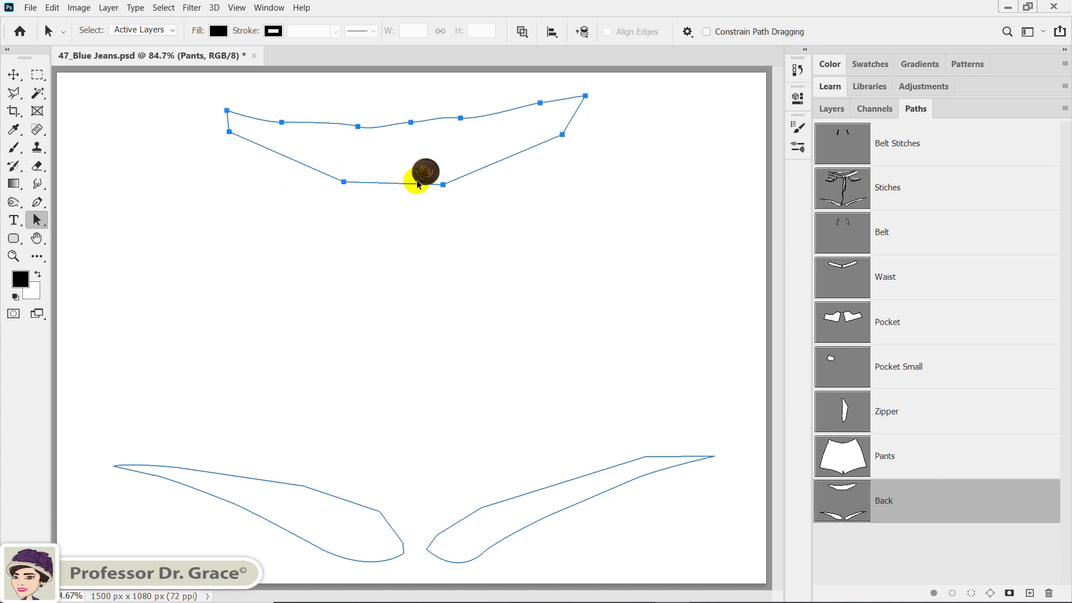
click(483, 298)
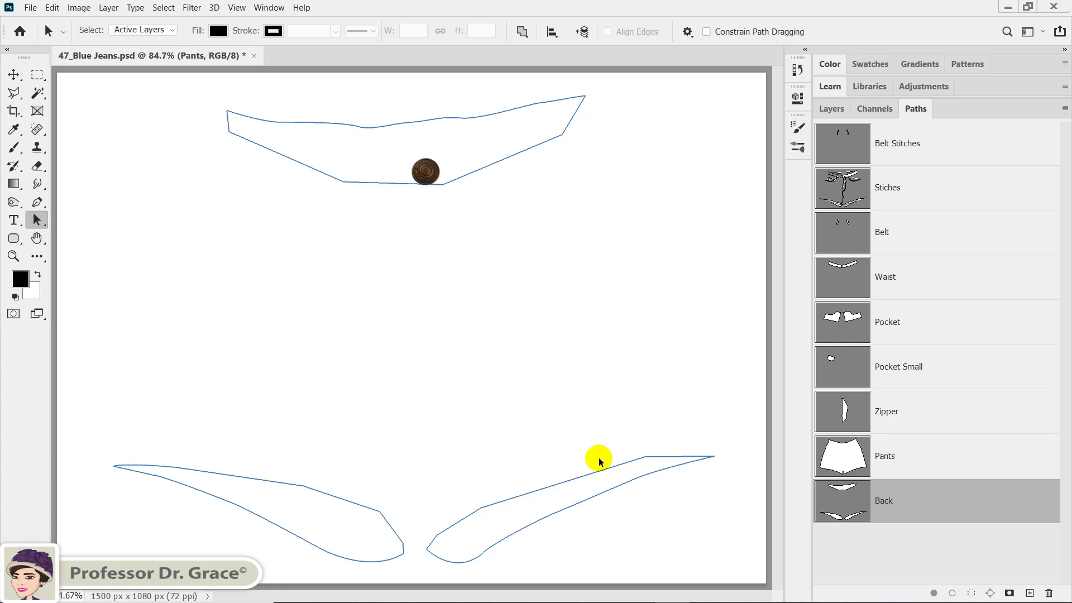
- Examine the outlines of the Pants, Zipper, Pocket Small, Pocket, Waist, Belt, Stiches and Belt Stitches paths one by one
click(949, 461)
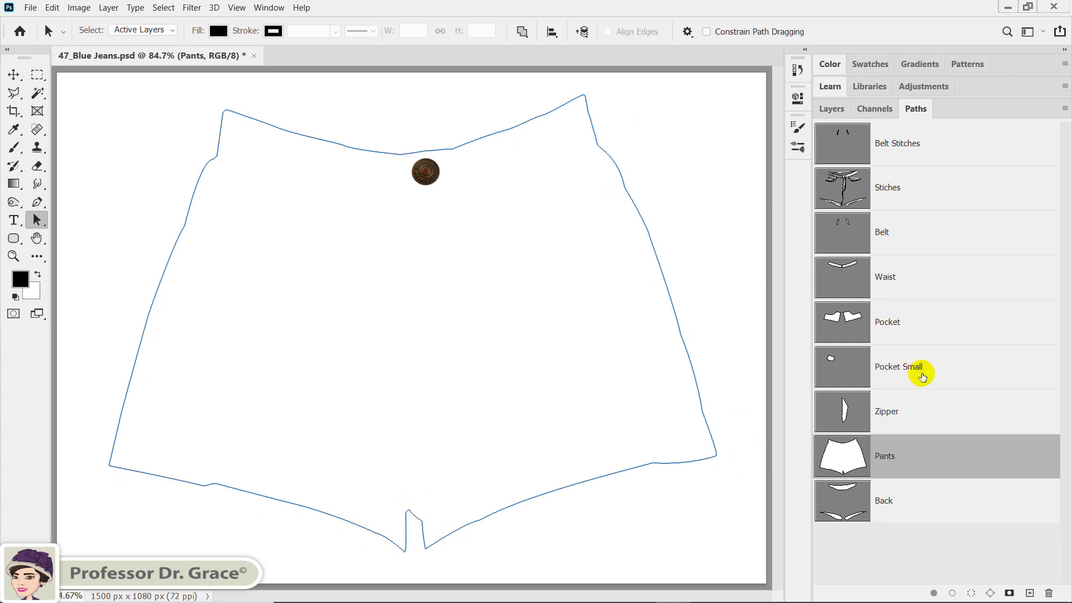
click(935, 416)
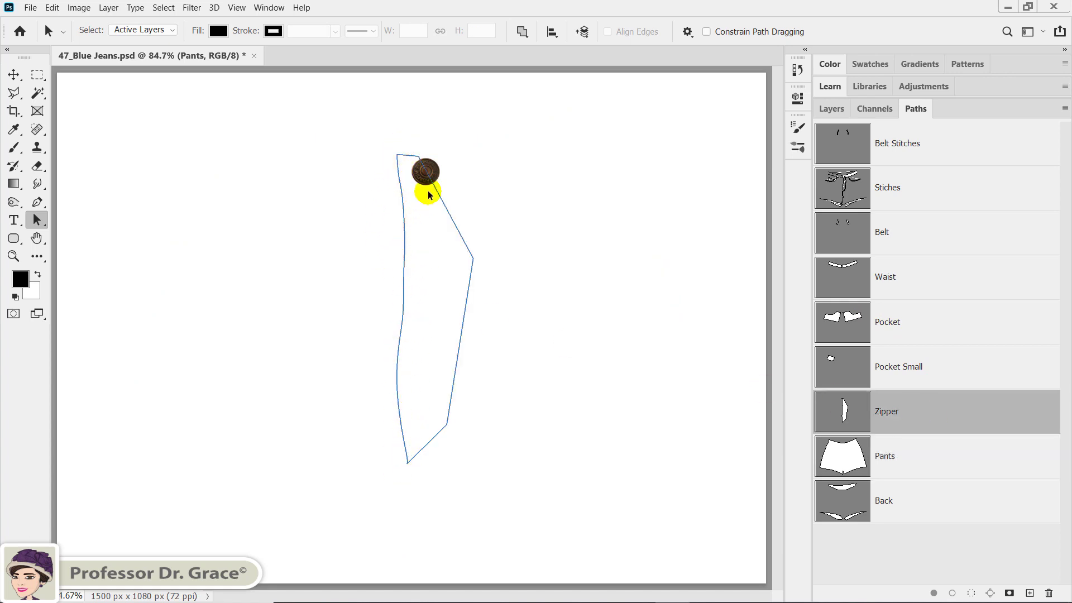
click(955, 370)
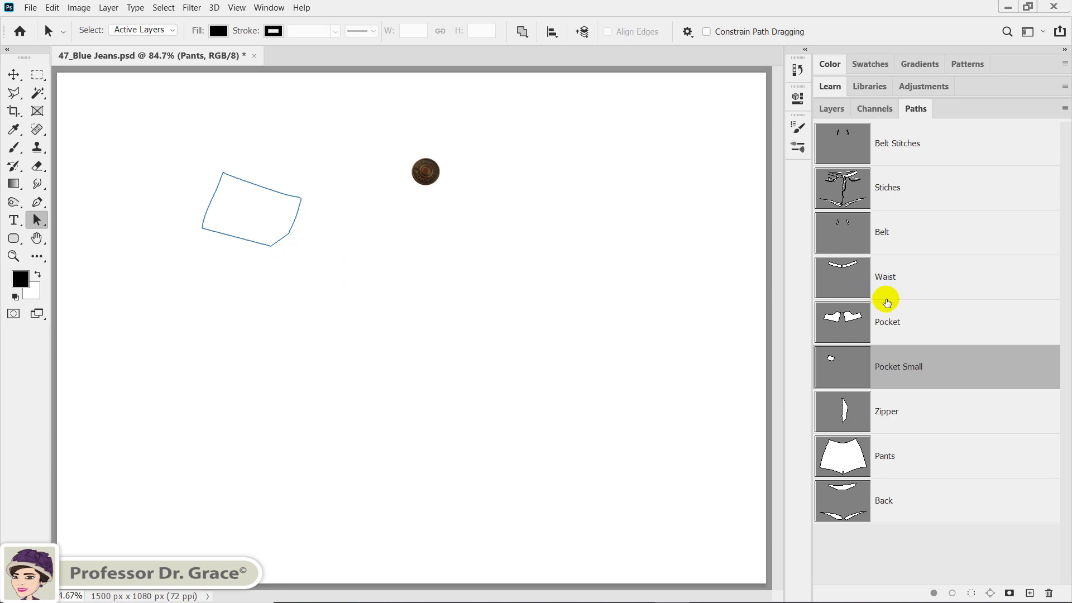
click(921, 328)
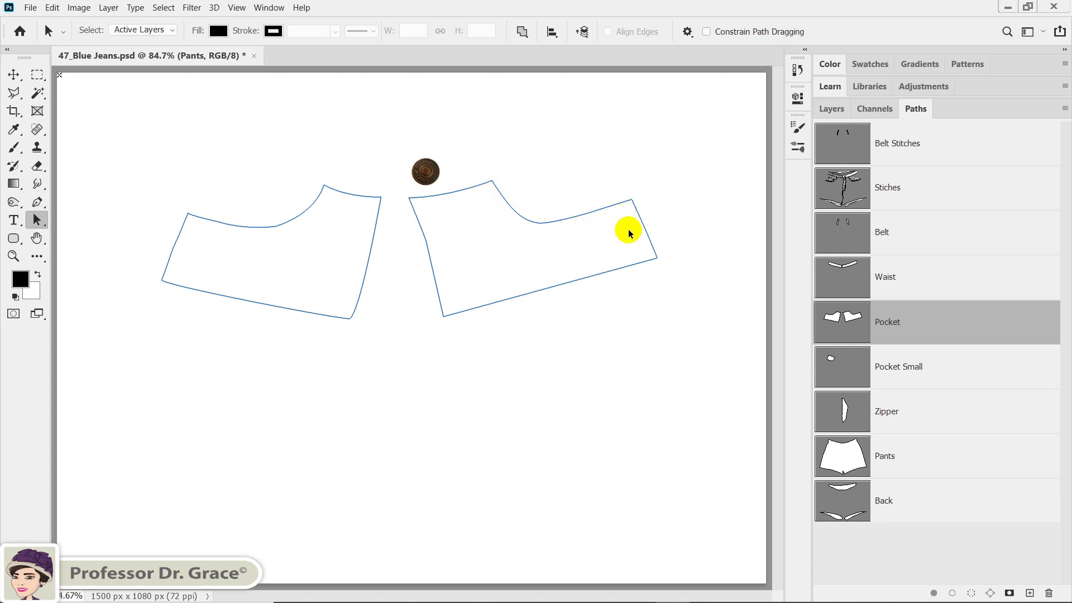
click(920, 284)
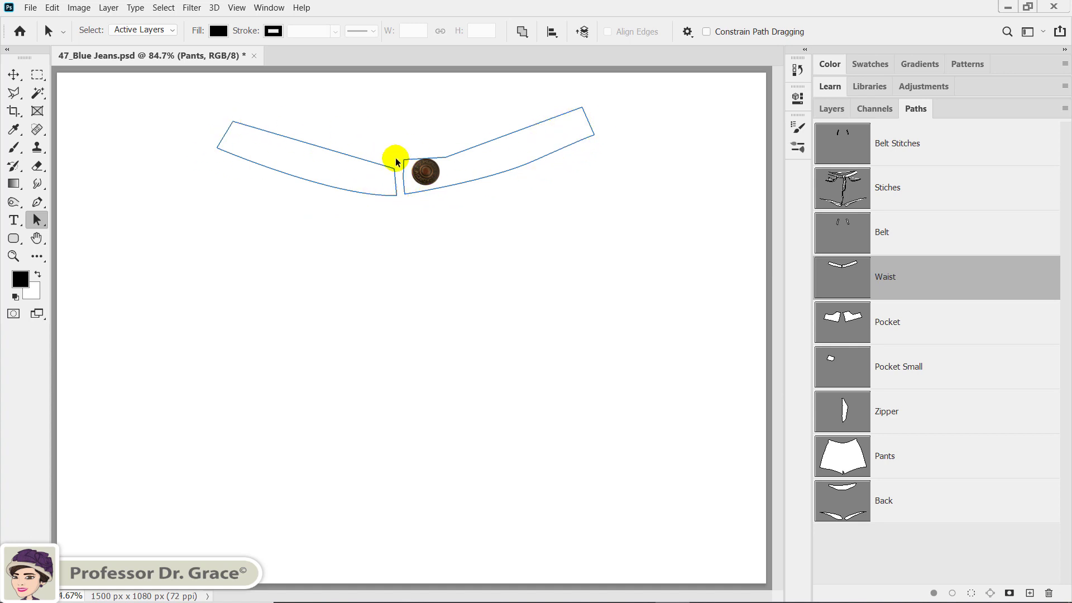
click(933, 230)
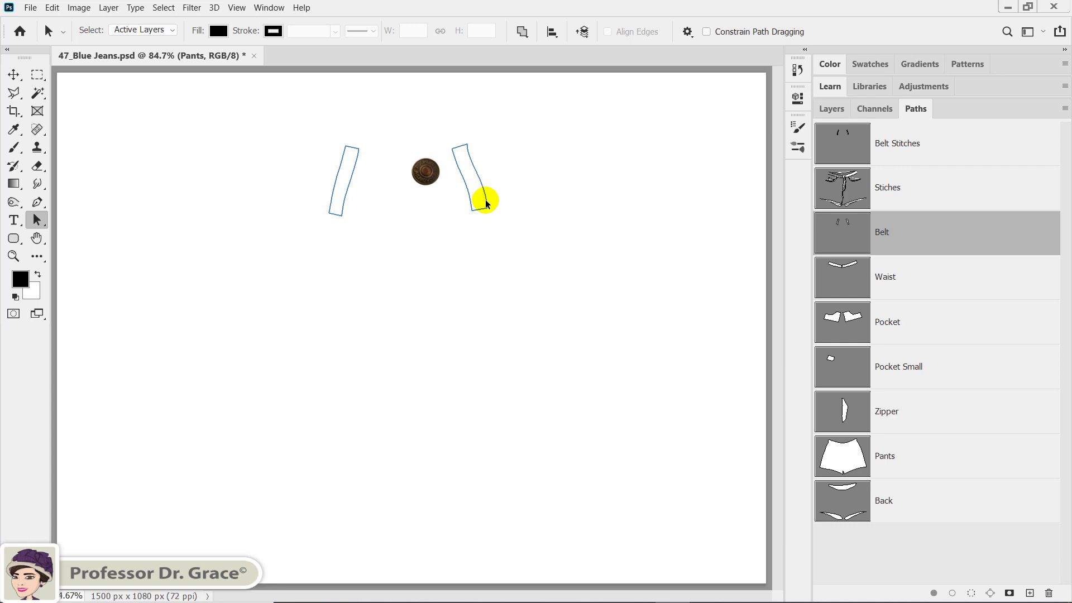
click(958, 198)
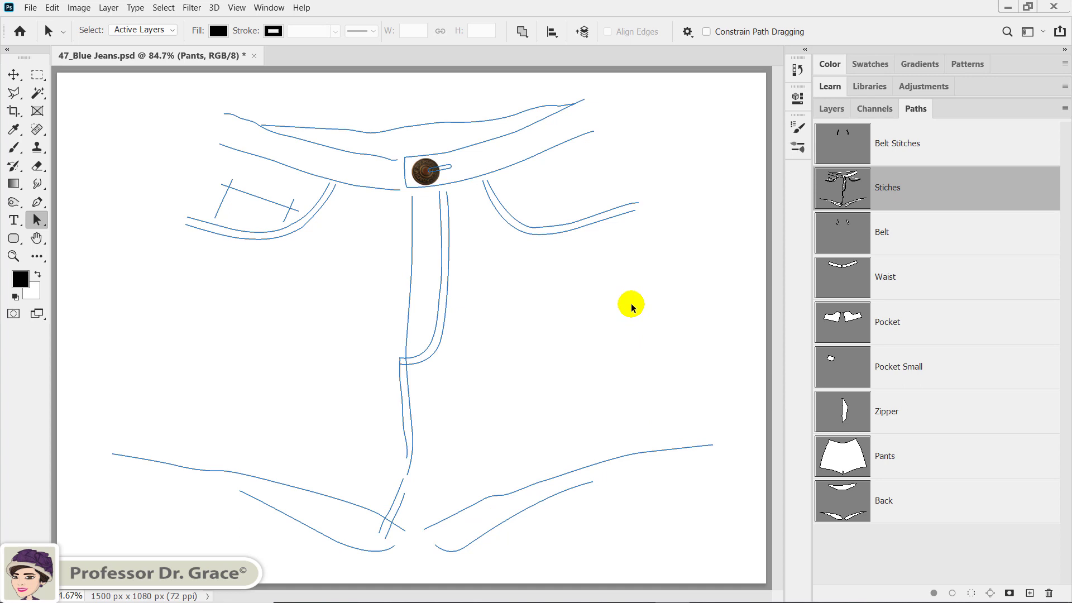
click(949, 159)
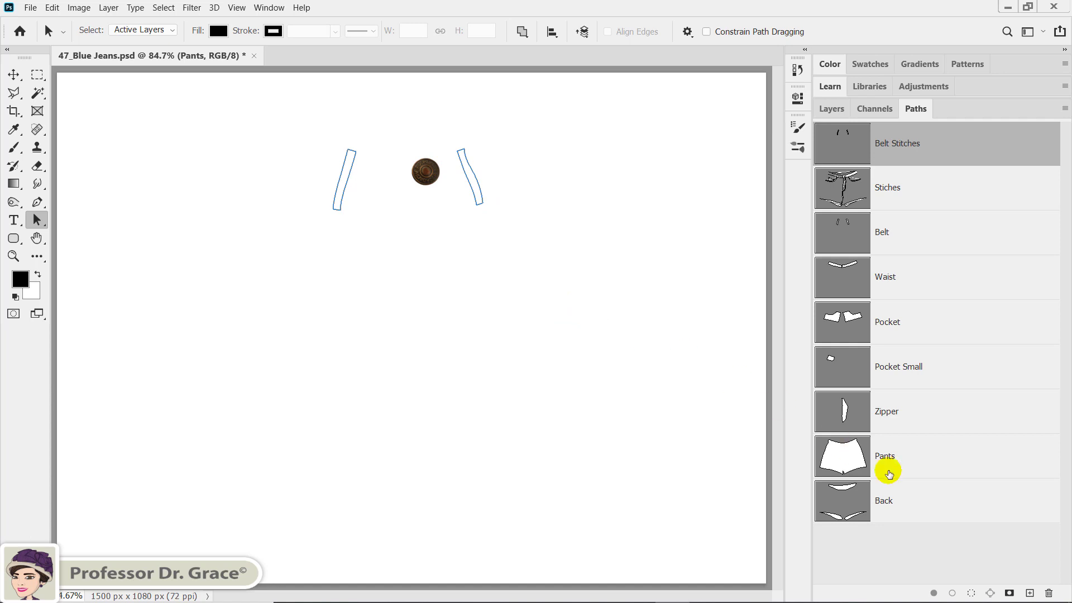
- Show the Jeans Texture layer and copy its area inside the Back path, loaded as a selection, onto a new layer
click(940, 500)
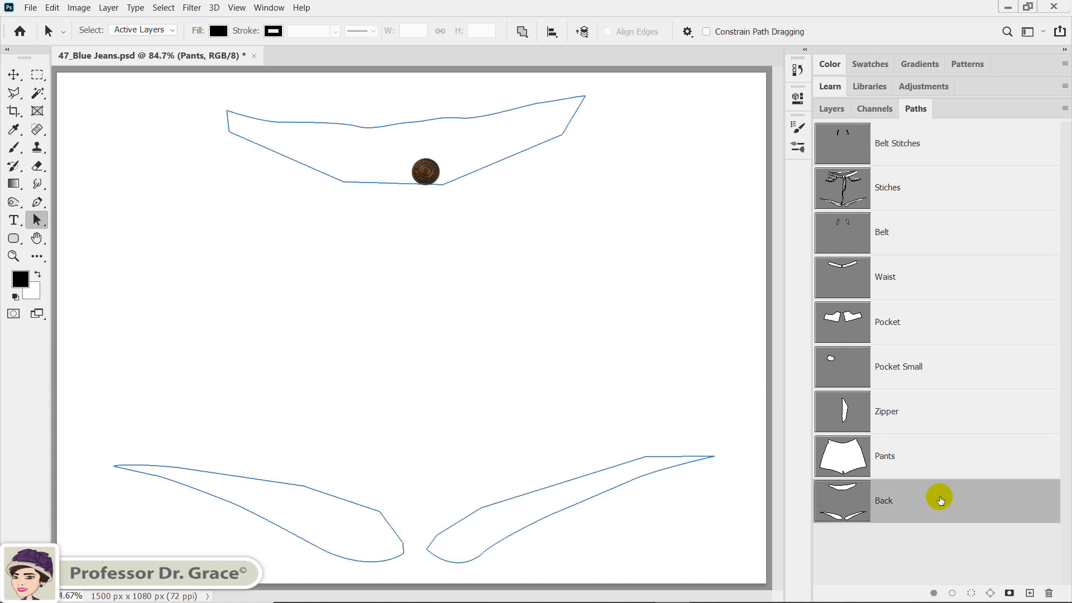
click(831, 111)
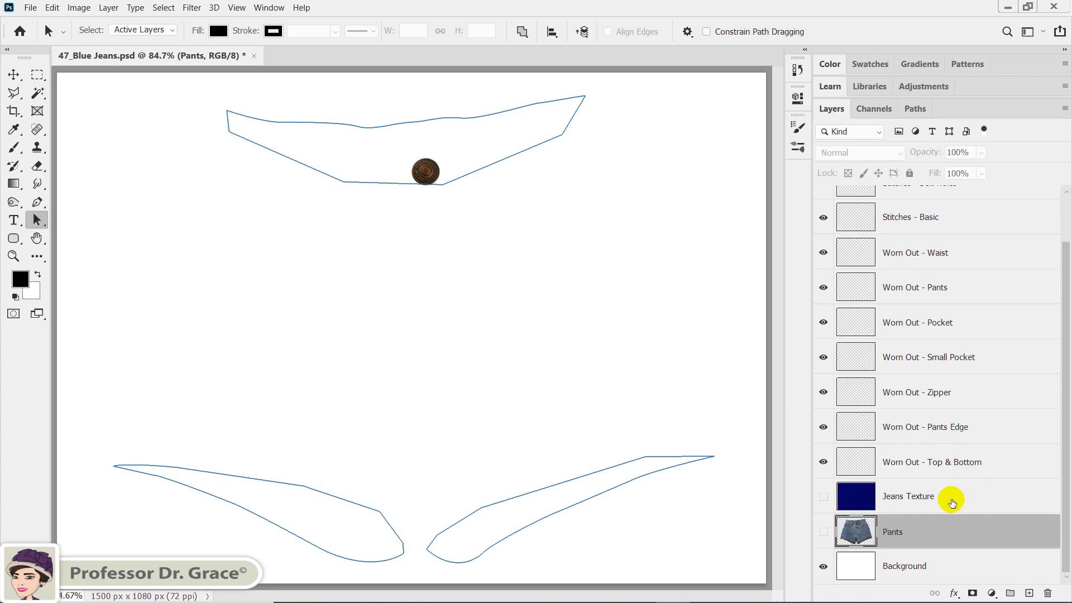
click(931, 499)
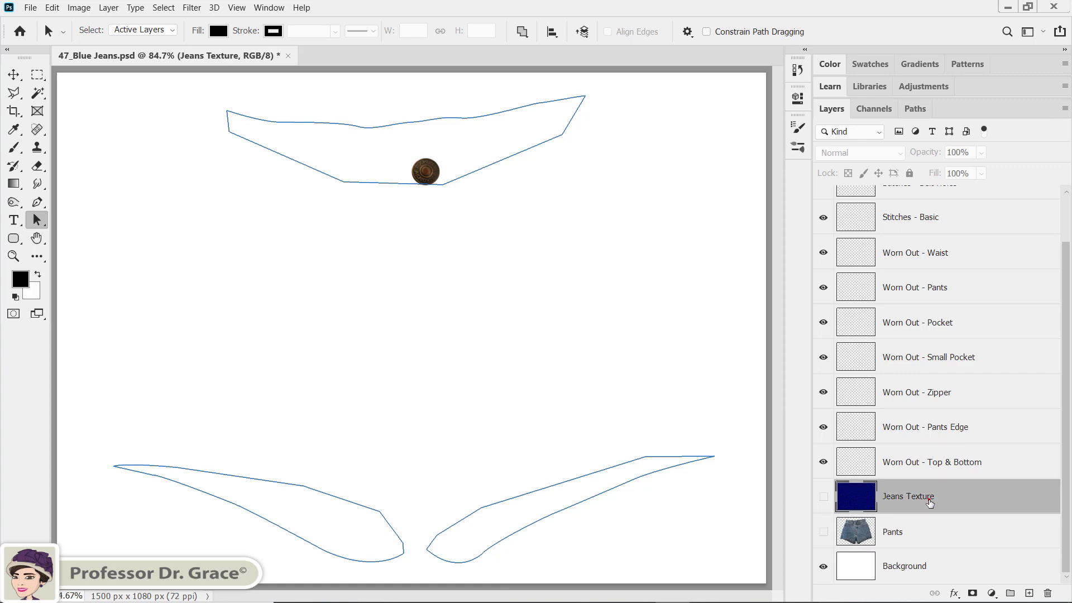
click(822, 498)
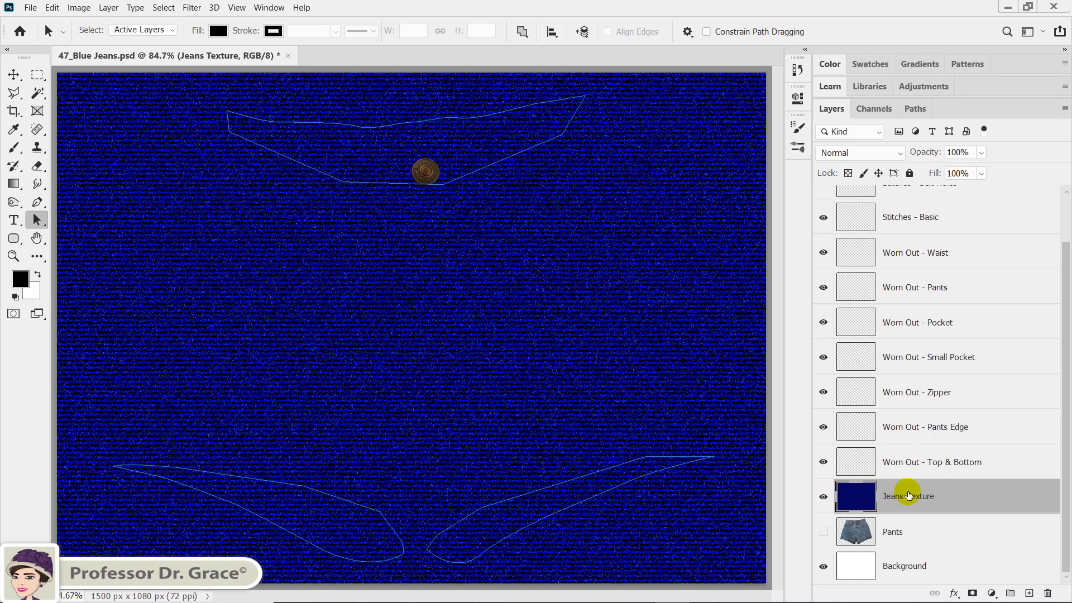
key(ctrl+Return)
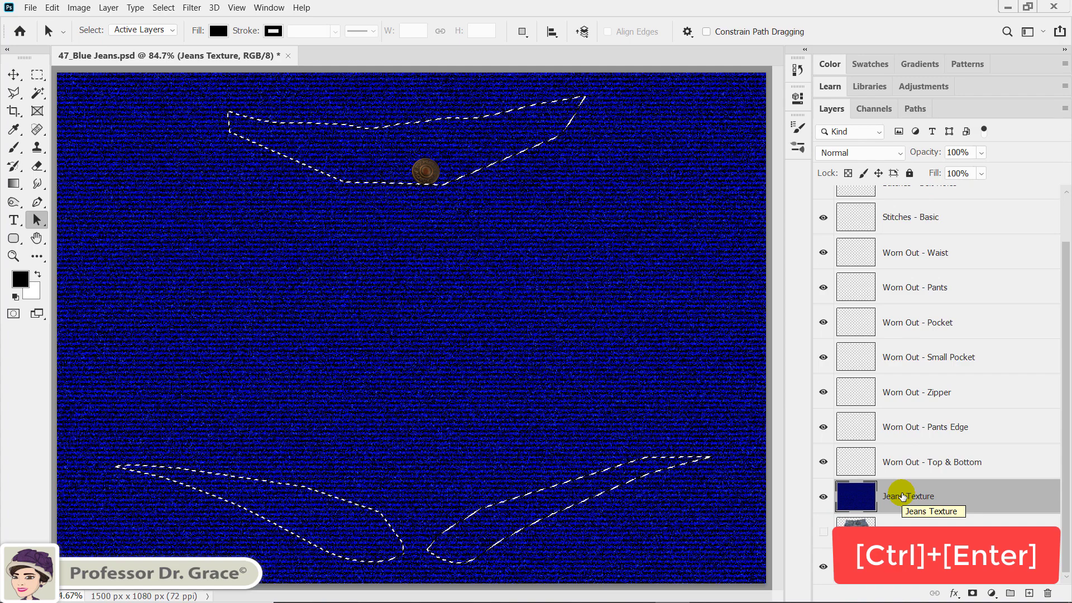
key(ctrl+j)
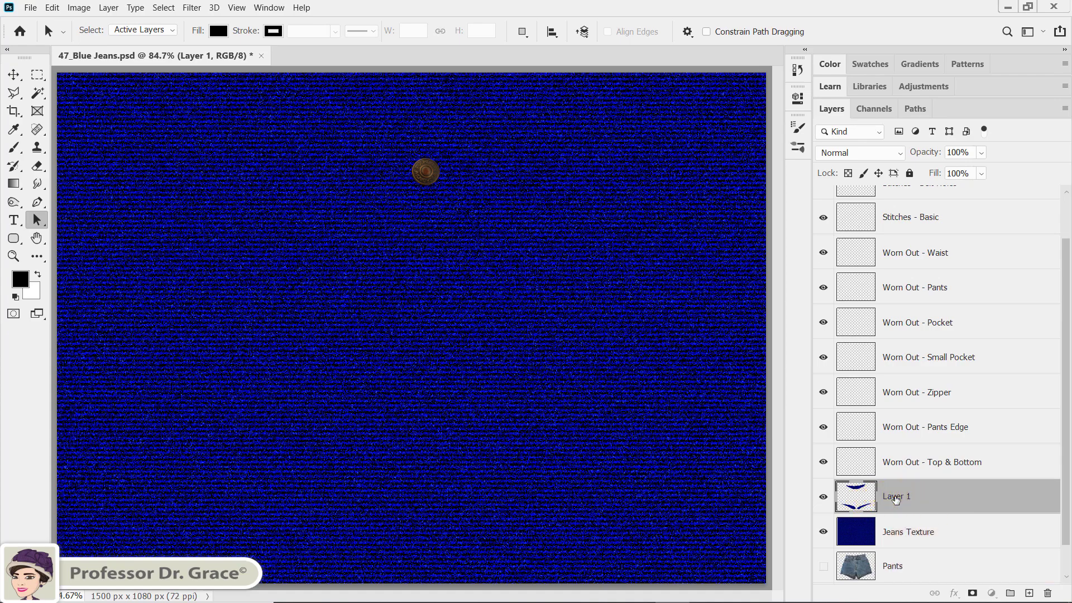
- Rename the new layer cut from the Back path as Pants Back
double_click(895, 497)
text(Pants Back)
key(Return)
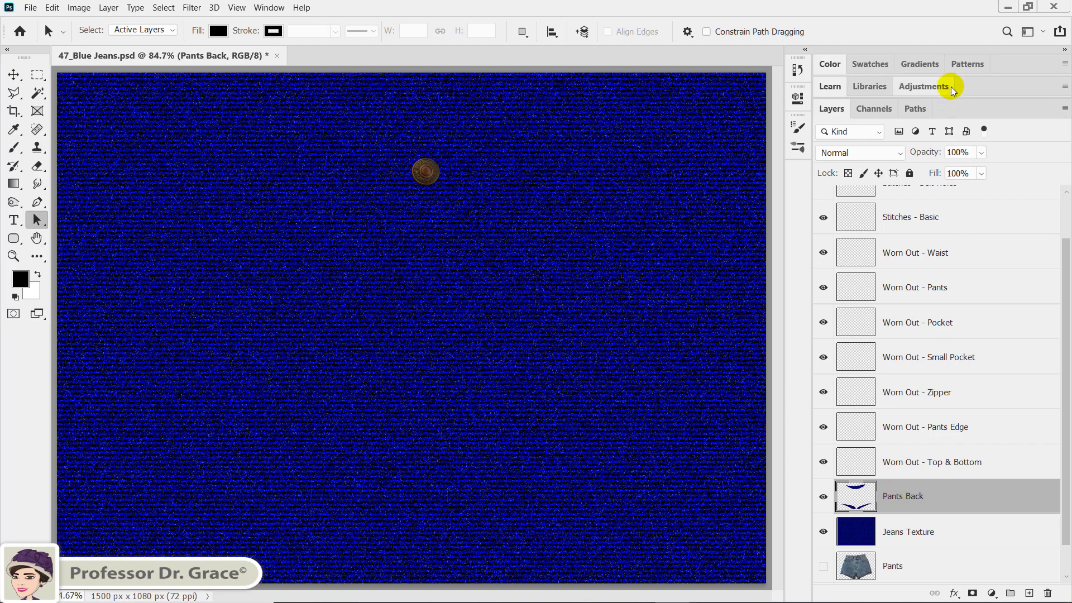
- Load the Pants path as a selection and copy that area of the Jeans Texture layer onto a new layer
click(925, 109)
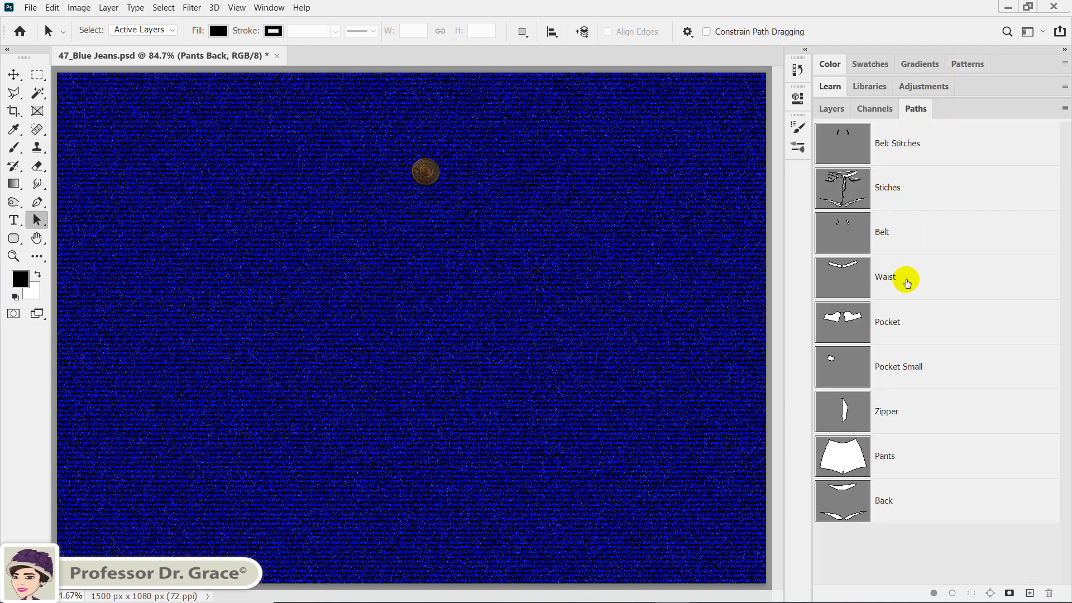
click(922, 463)
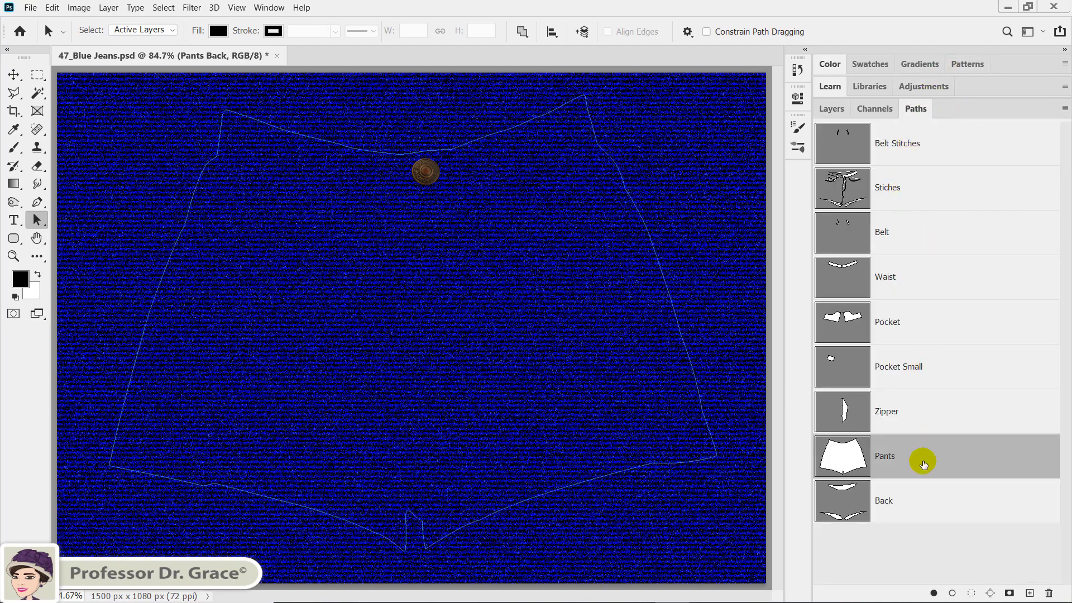
click(831, 109)
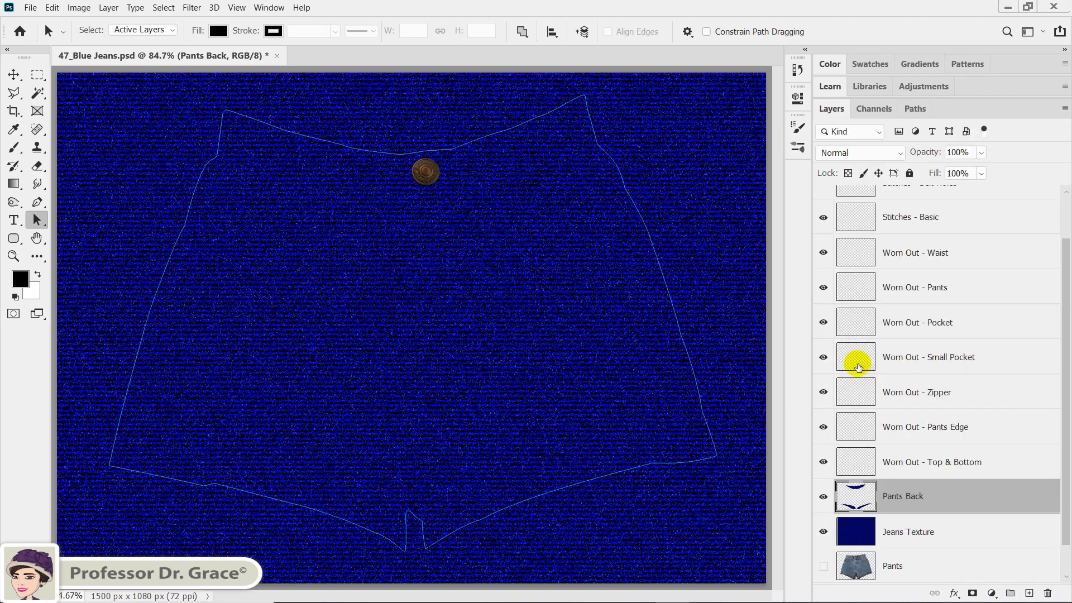
click(937, 531)
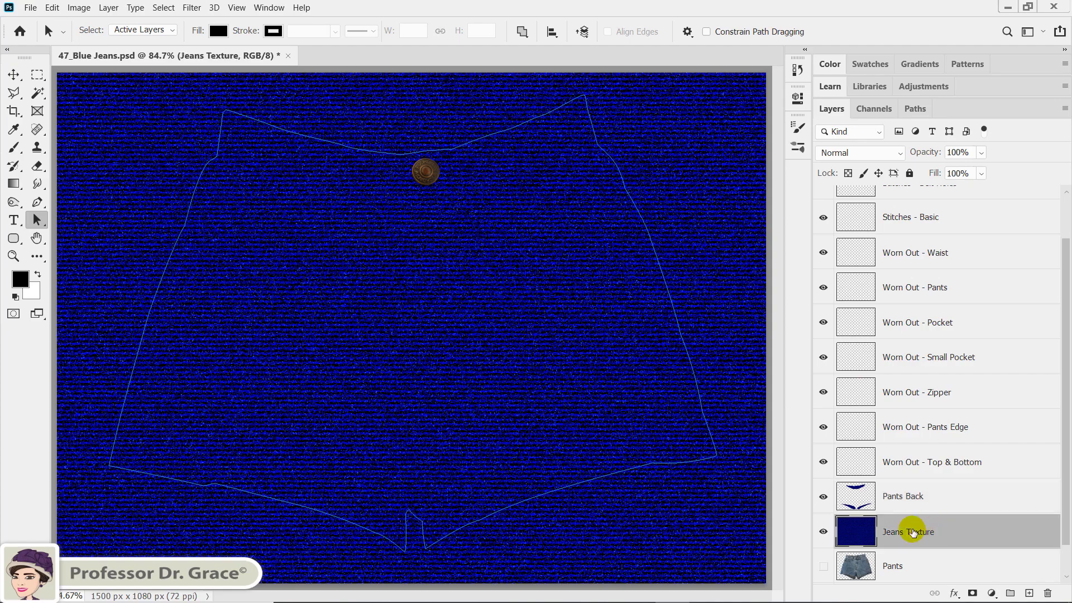
key(ctrl+Return)
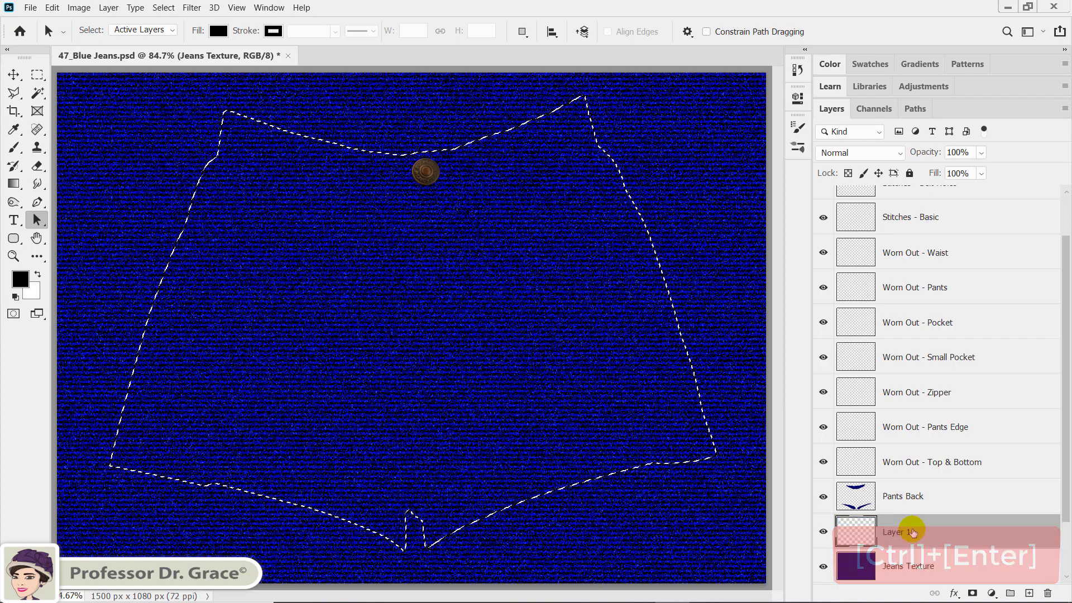
key(ctrl+j)
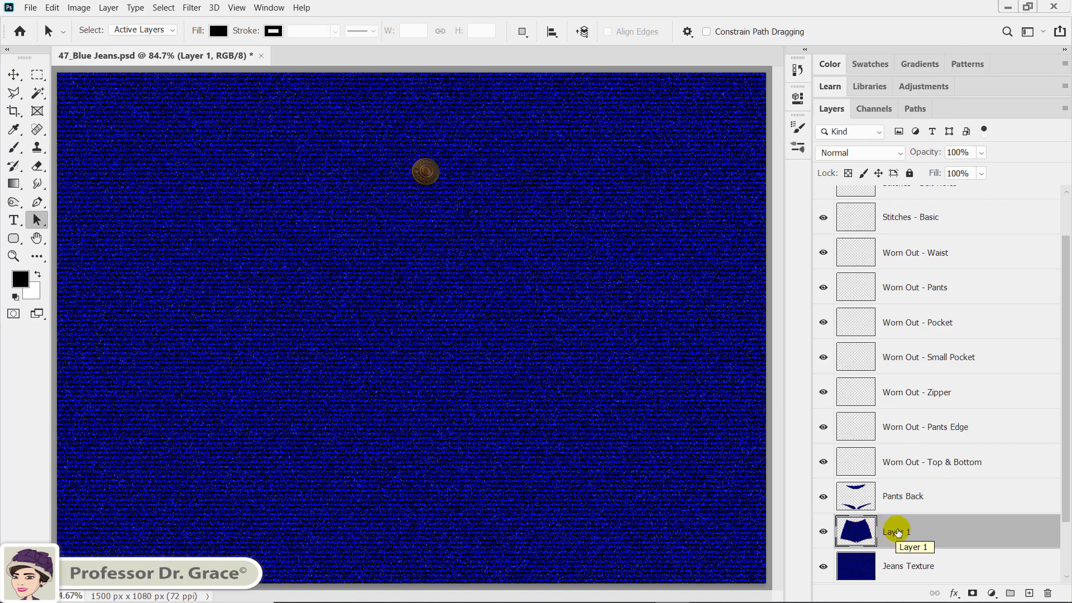
- Rename the new layer cut from the Pants path as Pants and move it directly above the Pants Back layer
double_click(897, 532)
text(Pants)
key(Return)
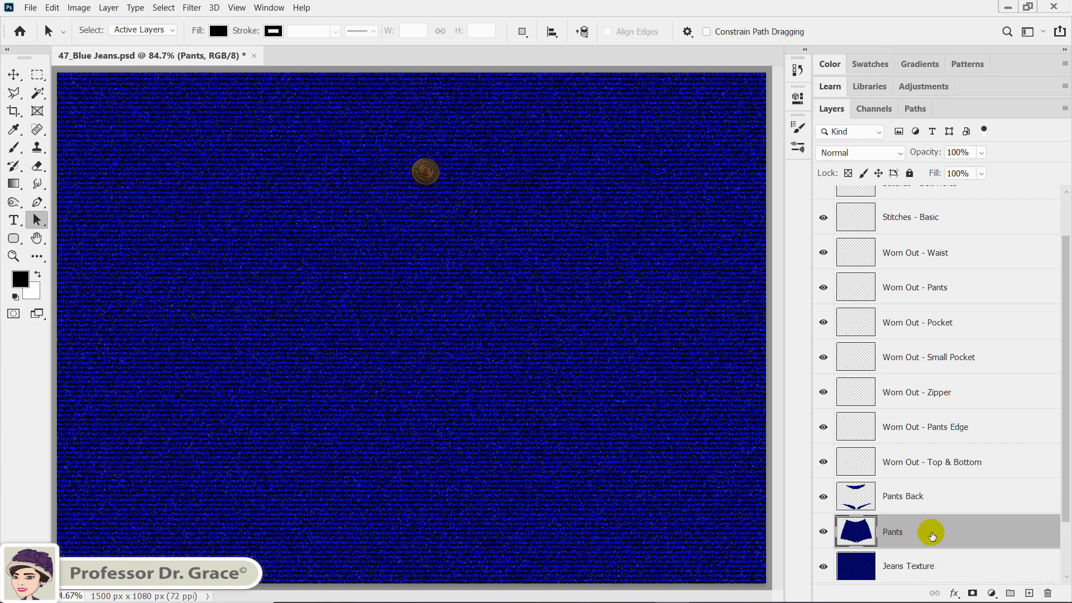
drag(931, 536, 929, 486)
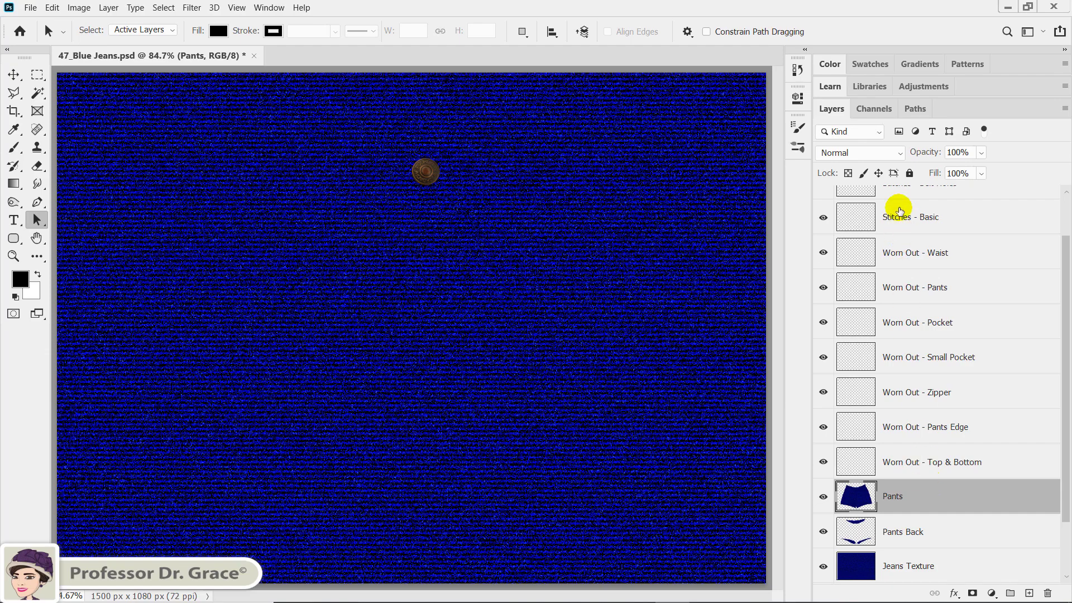
- Load the Zipper path as a selection and copy that area of the Jeans Texture layer onto a new layer
click(926, 108)
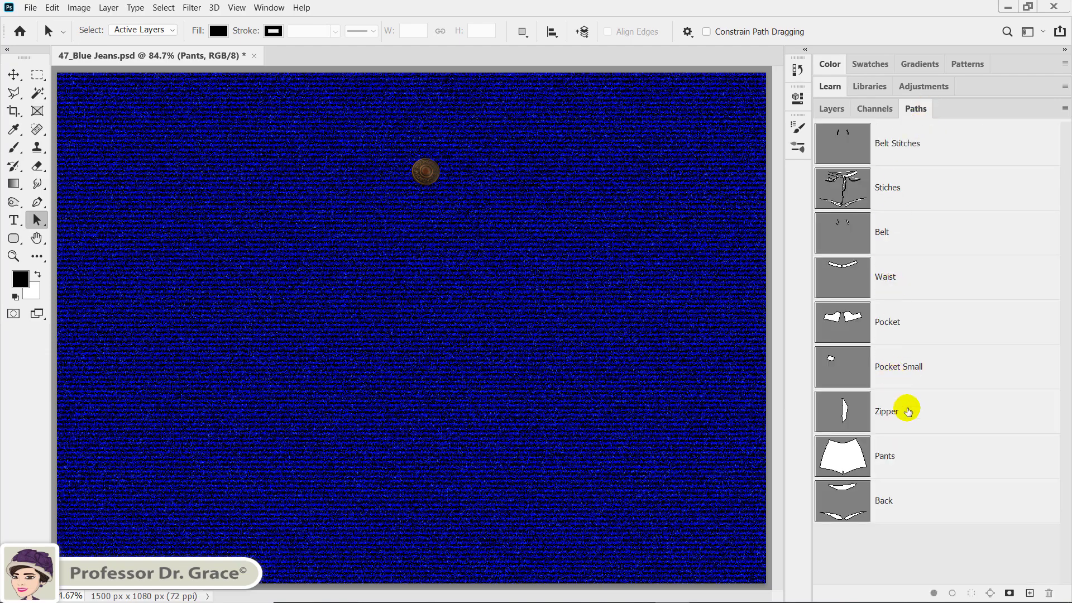
click(929, 413)
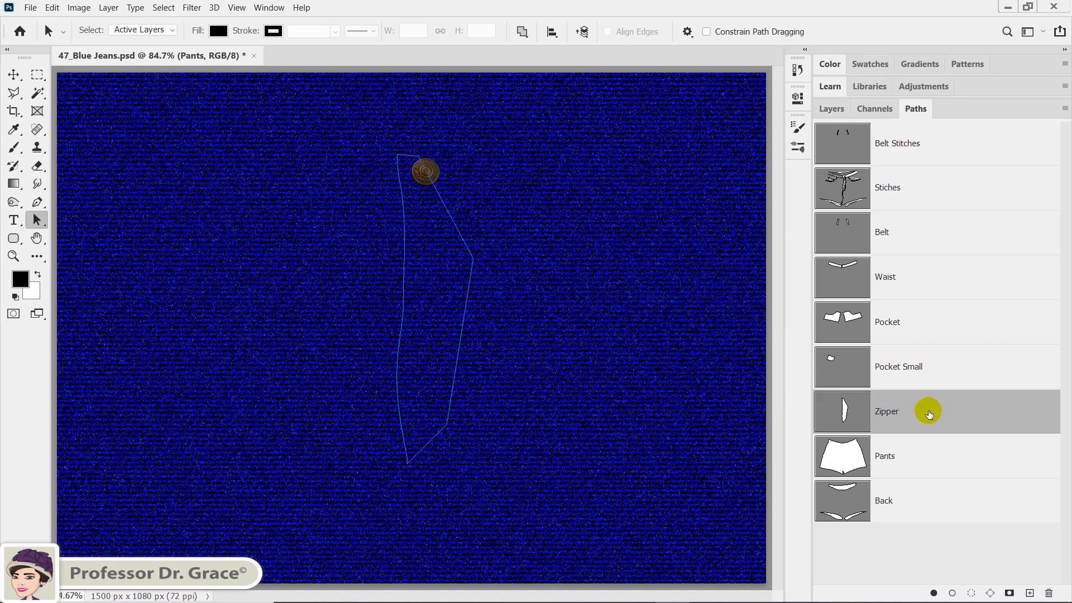
click(827, 110)
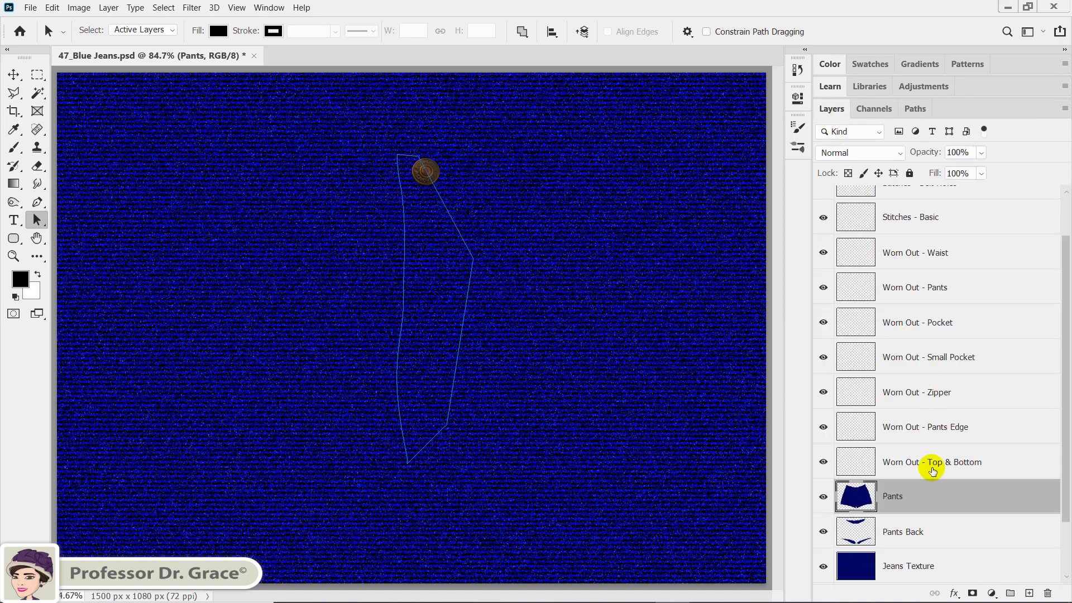
click(926, 572)
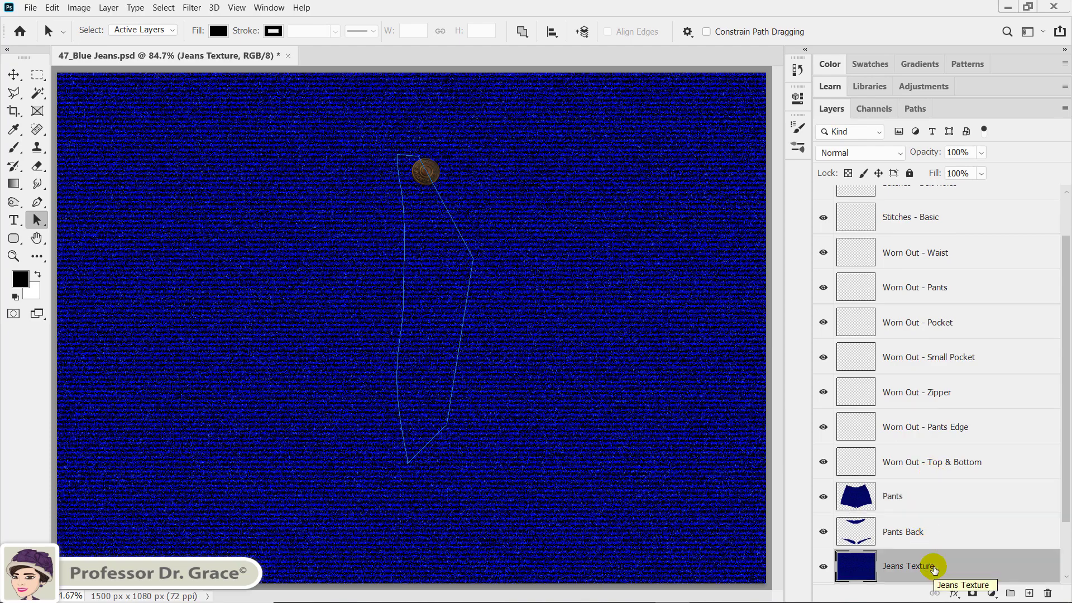
key(ctrl+Return)
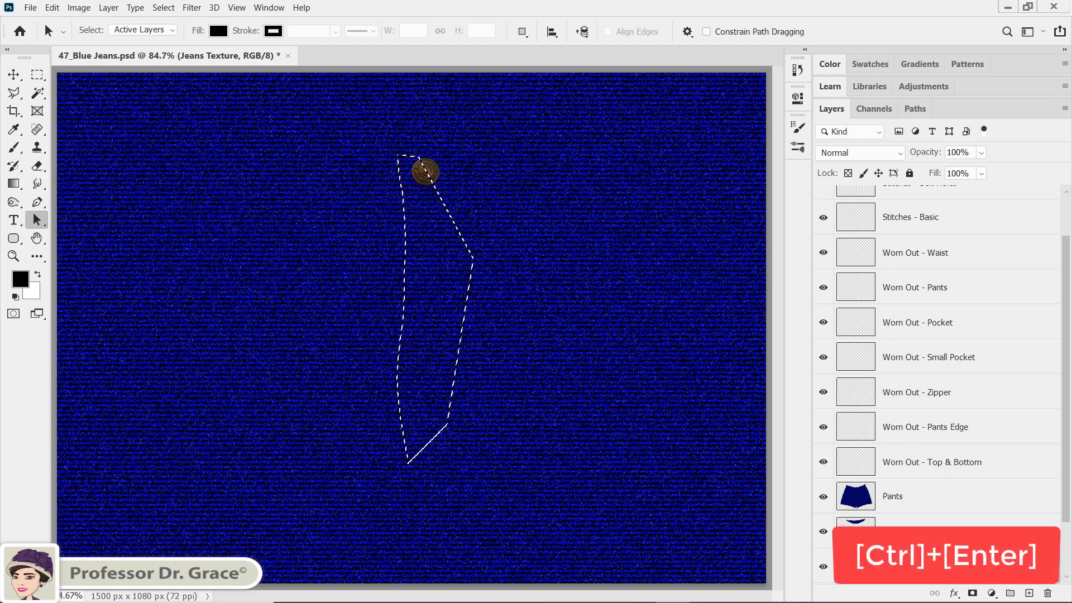
key(ctrl+j)
- Rename the new zipper-shaped layer as Zipper and move it directly above the denim Pants layer
scroll(933, 568, down, 3)
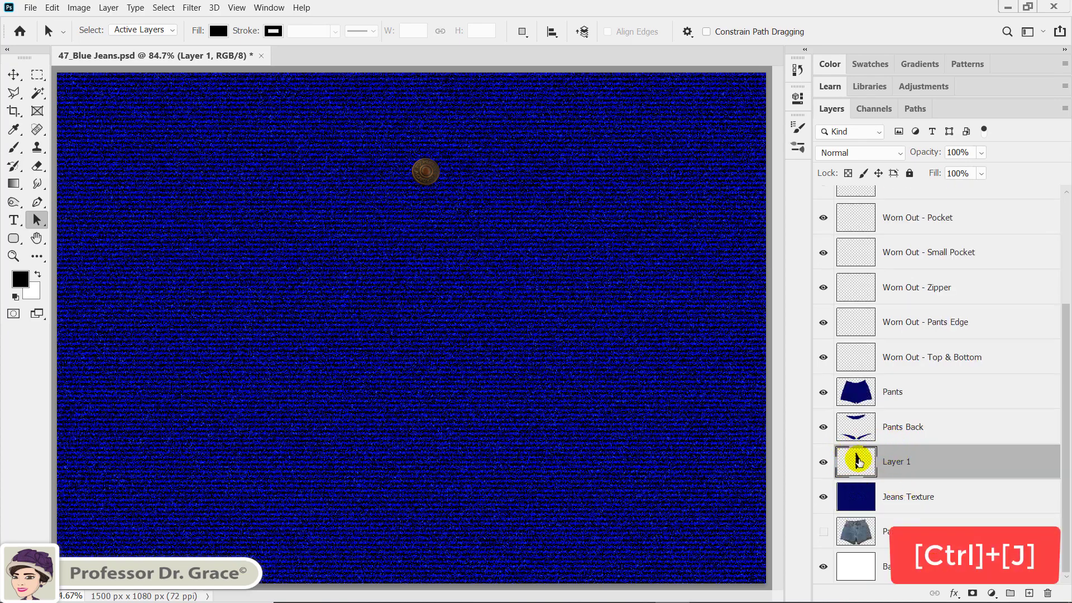
double_click(898, 463)
text(Z)
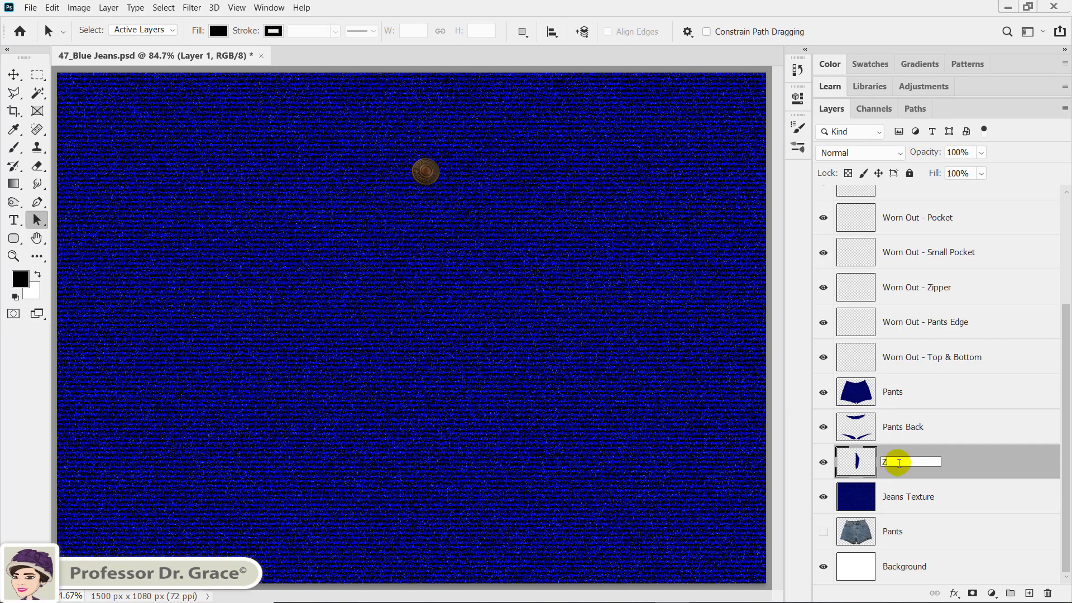
text(ipper)
key(Return)
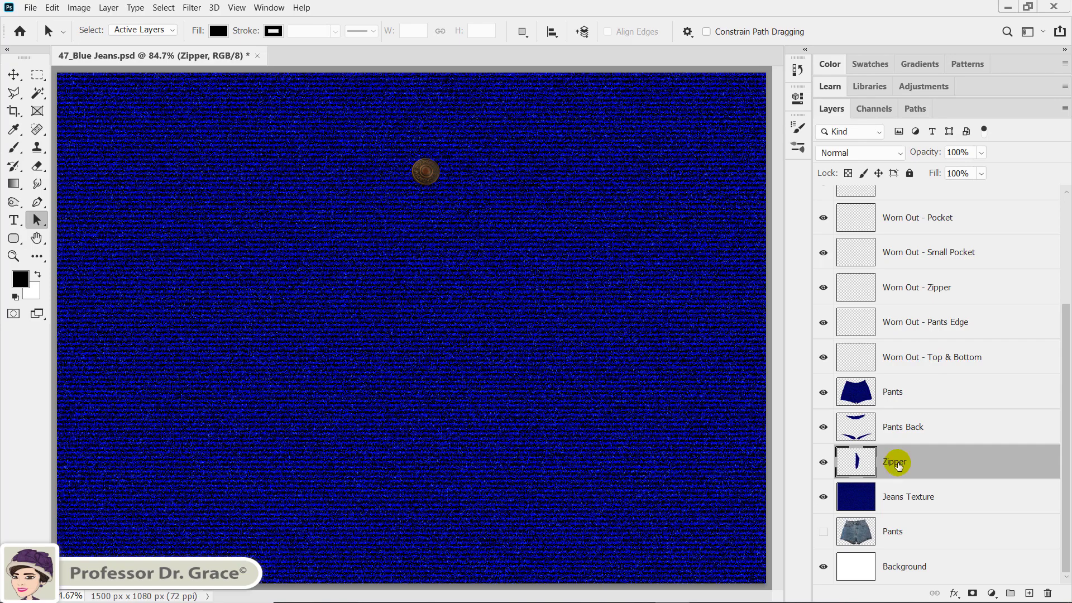
key(Return)
drag(924, 461, 925, 375)
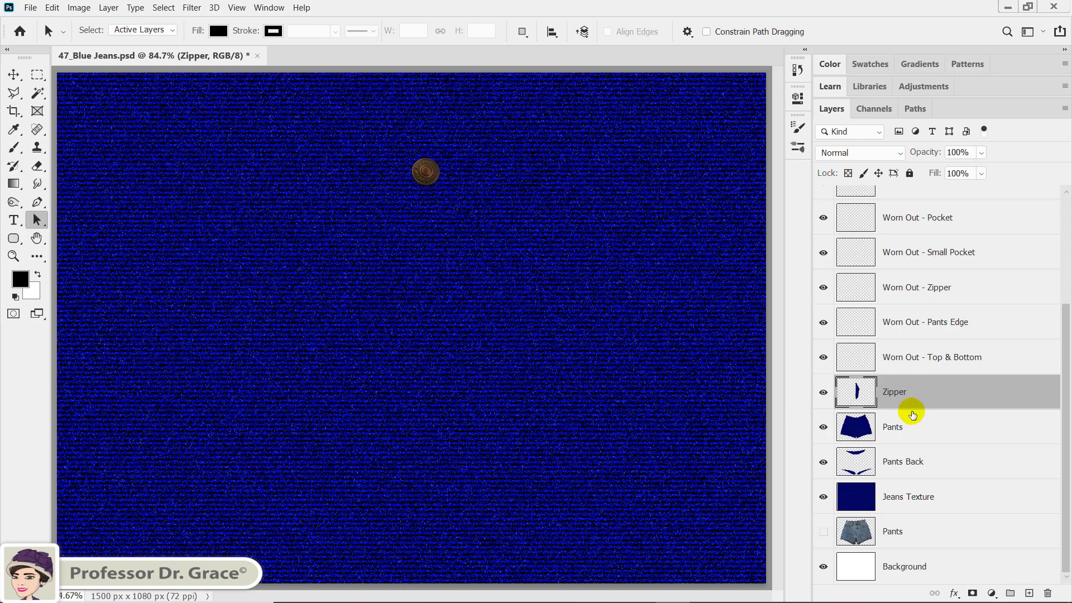
- Load the Pocket Small path as a selection and copy that area of the Jeans Texture layer onto a new layer
click(914, 109)
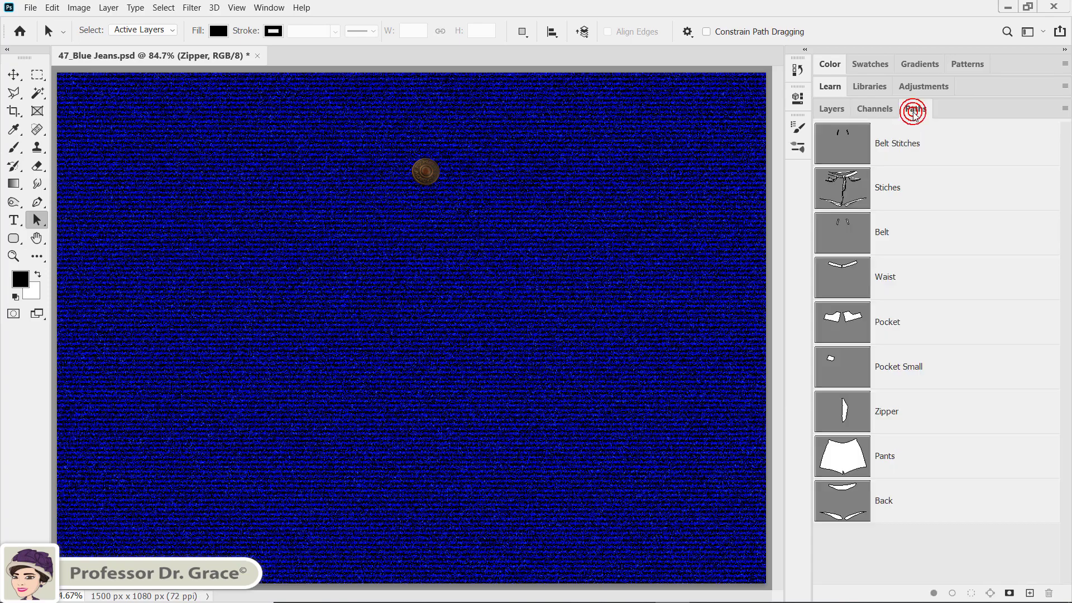
click(912, 377)
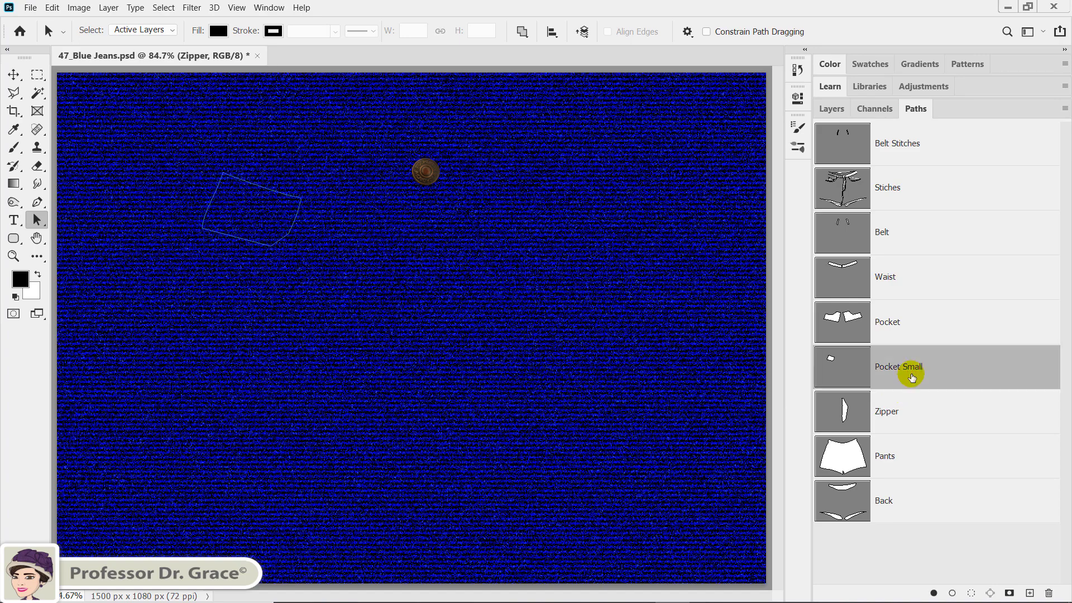
click(830, 109)
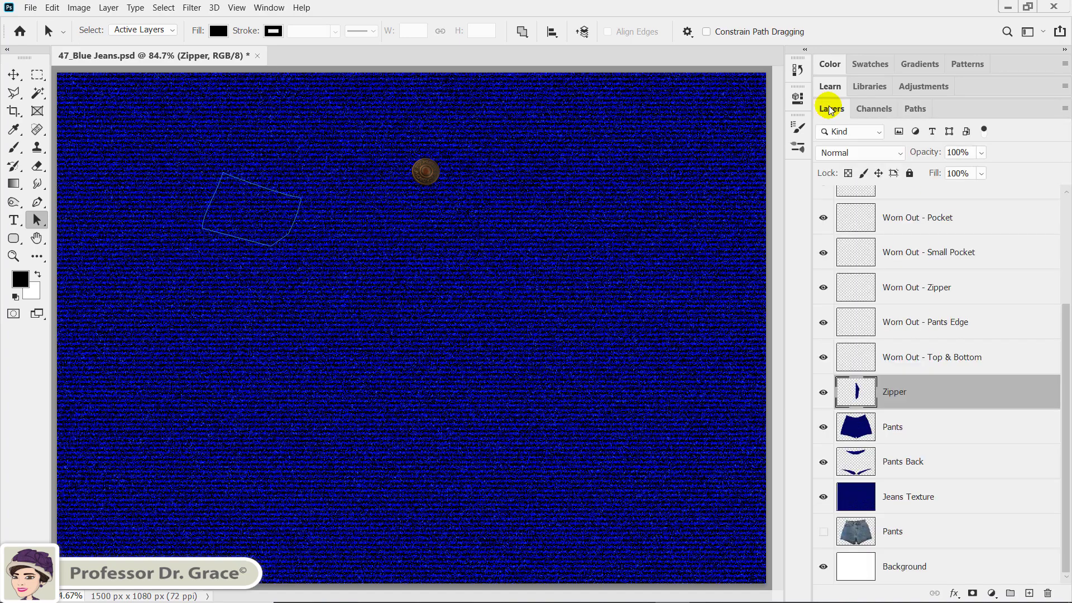
click(953, 503)
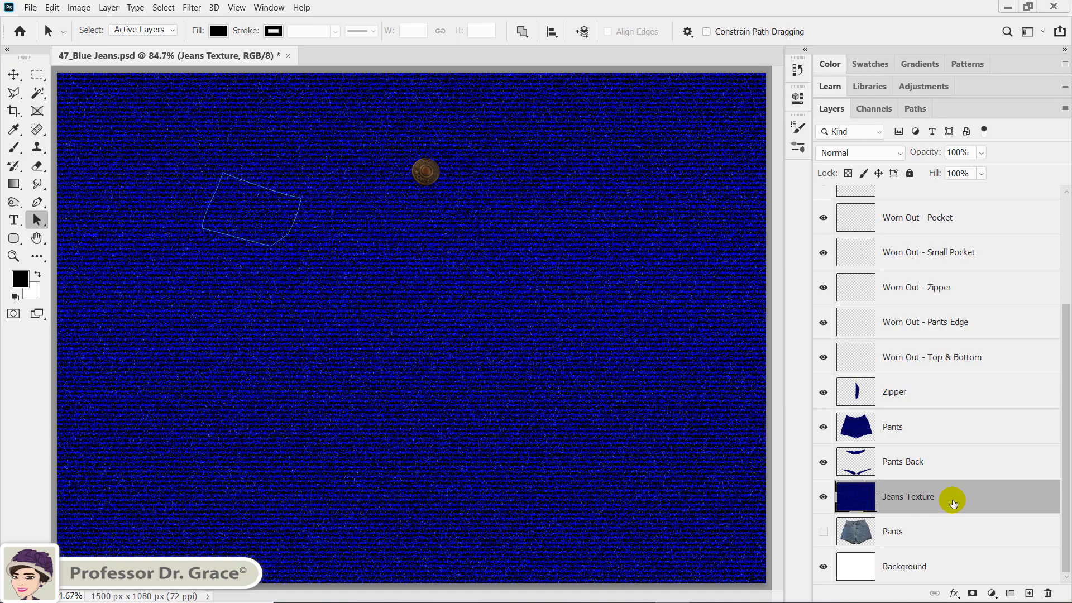
key(ctrl+Return)
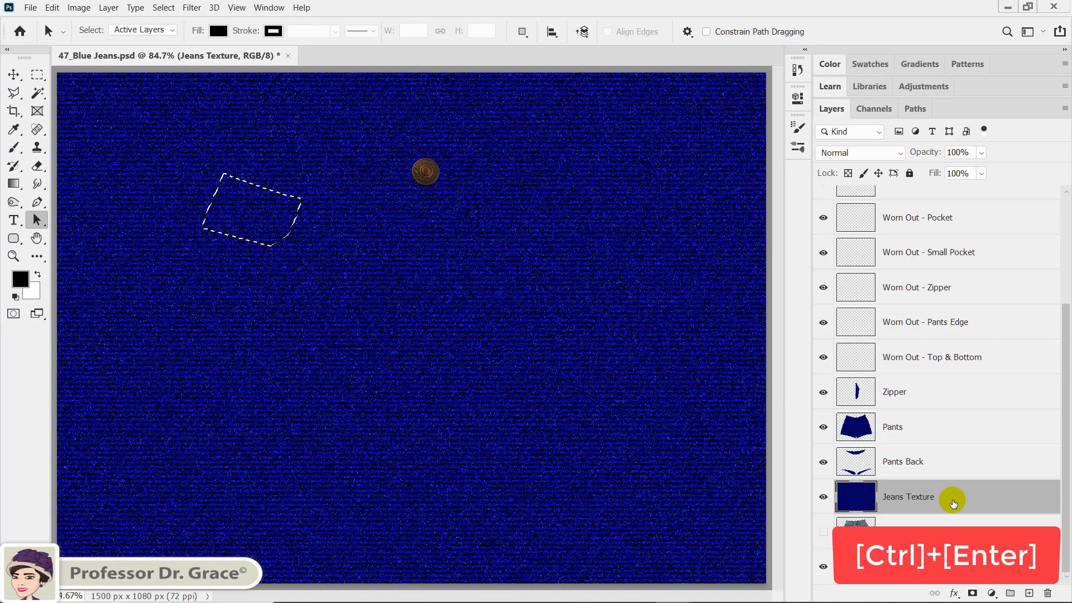
key(ctrl+j)
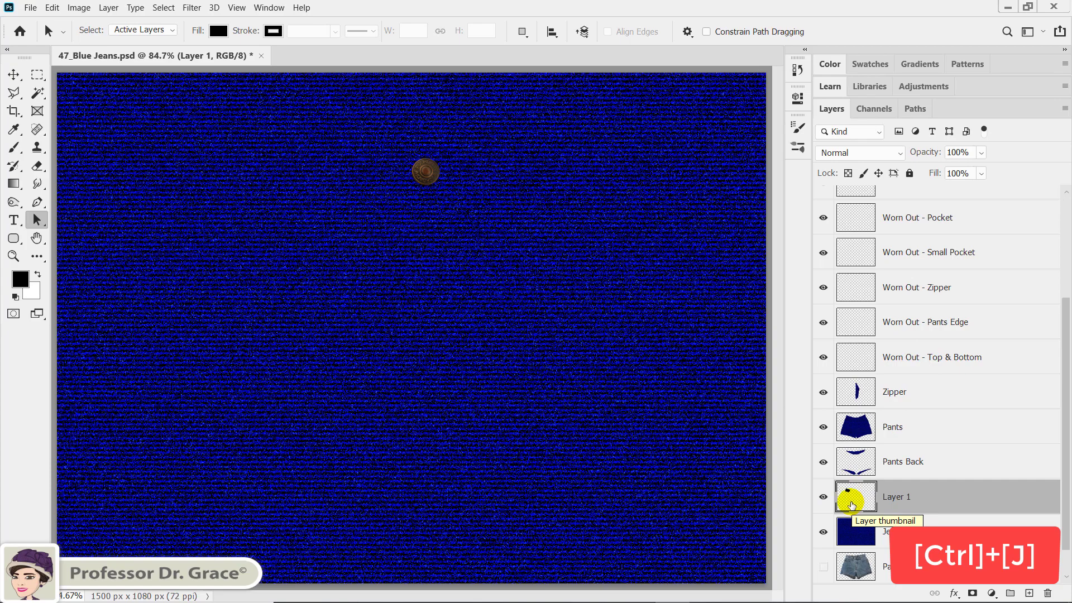
- Rename the new layer cut from the small pocket path as Pocket Small and move it directly above the Zipper layer
double_click(897, 498)
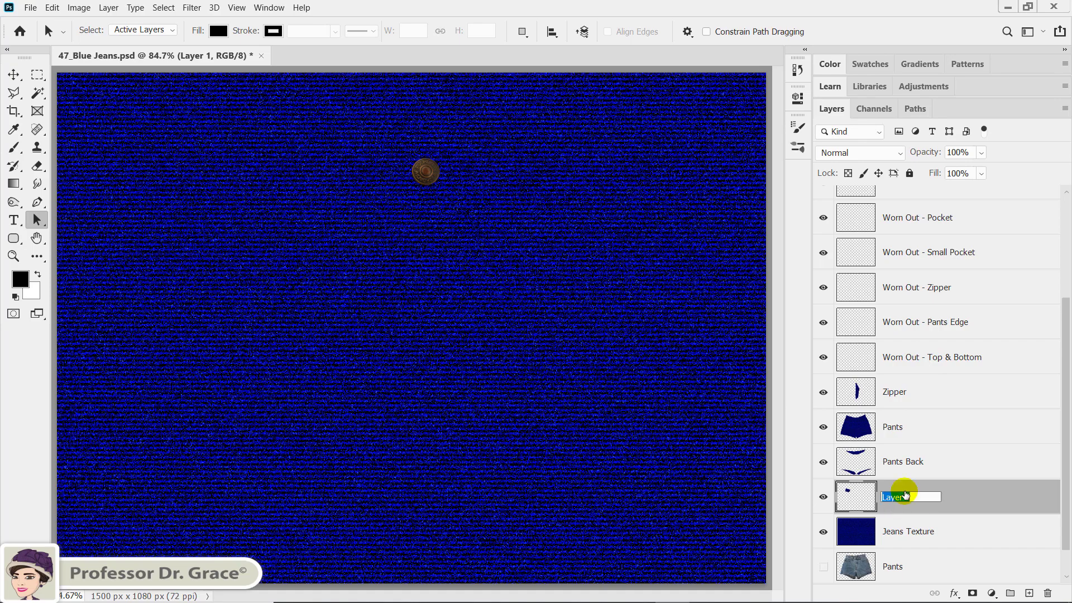
text(Pocket Small)
key(Return)
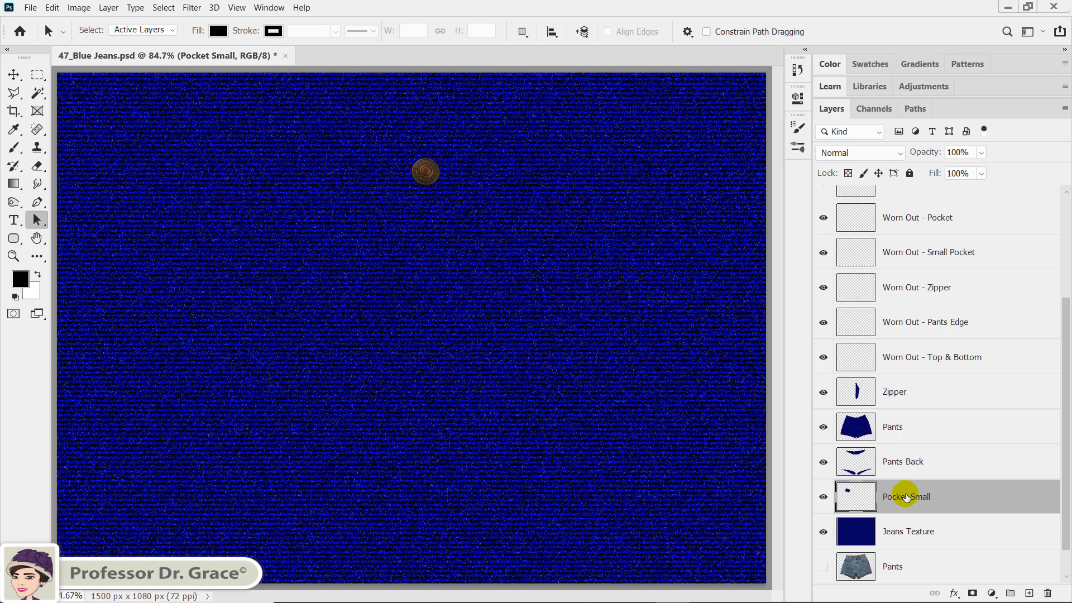
drag(905, 497, 913, 373)
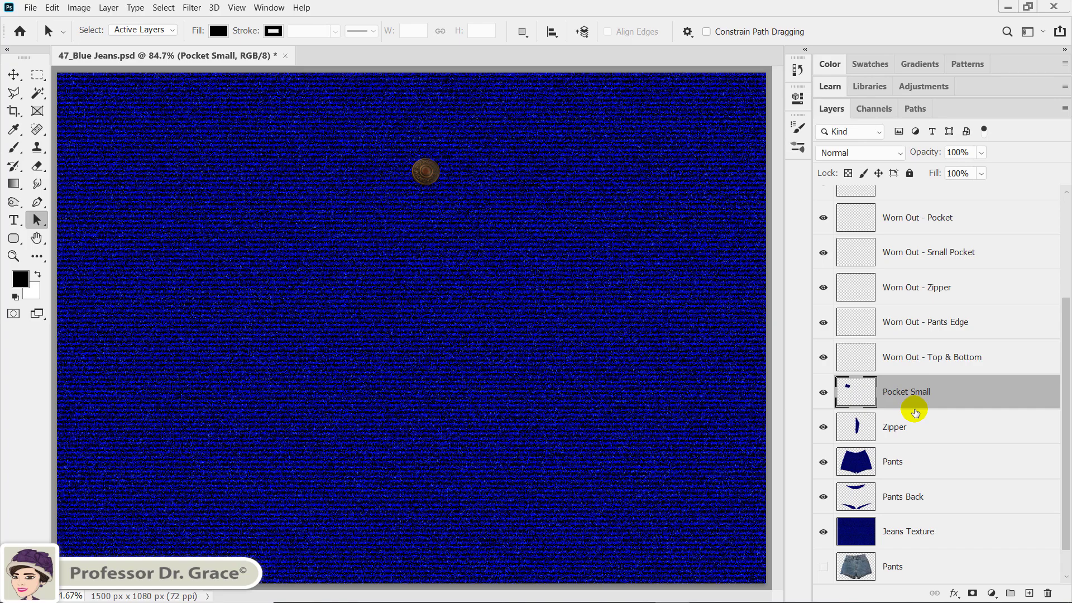
- Load the Pocket path as a selection and copy that area of the Jeans Texture layer onto a new layer
click(917, 109)
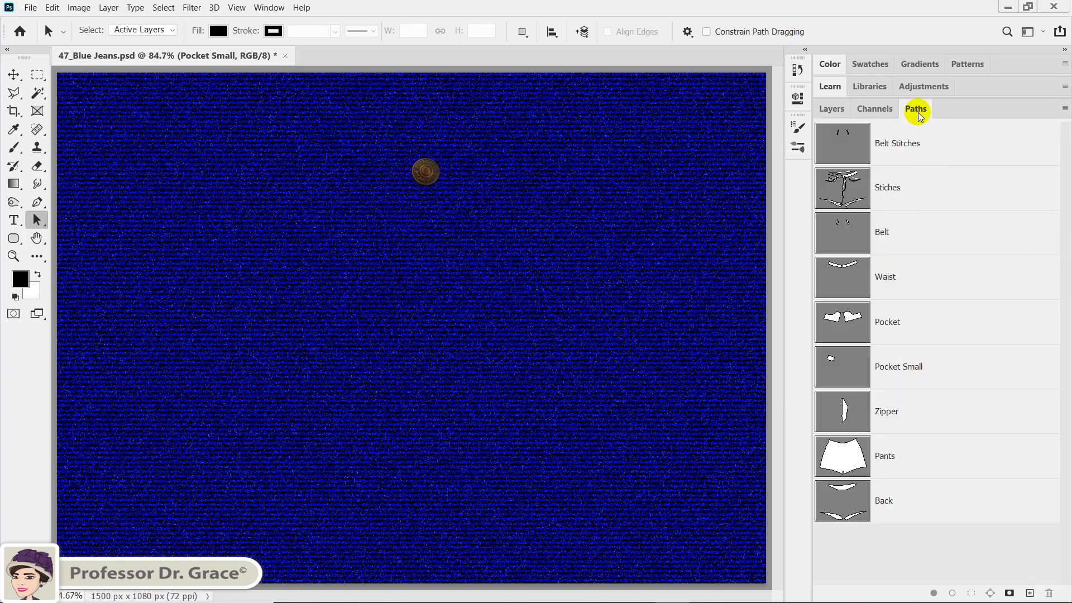
click(940, 331)
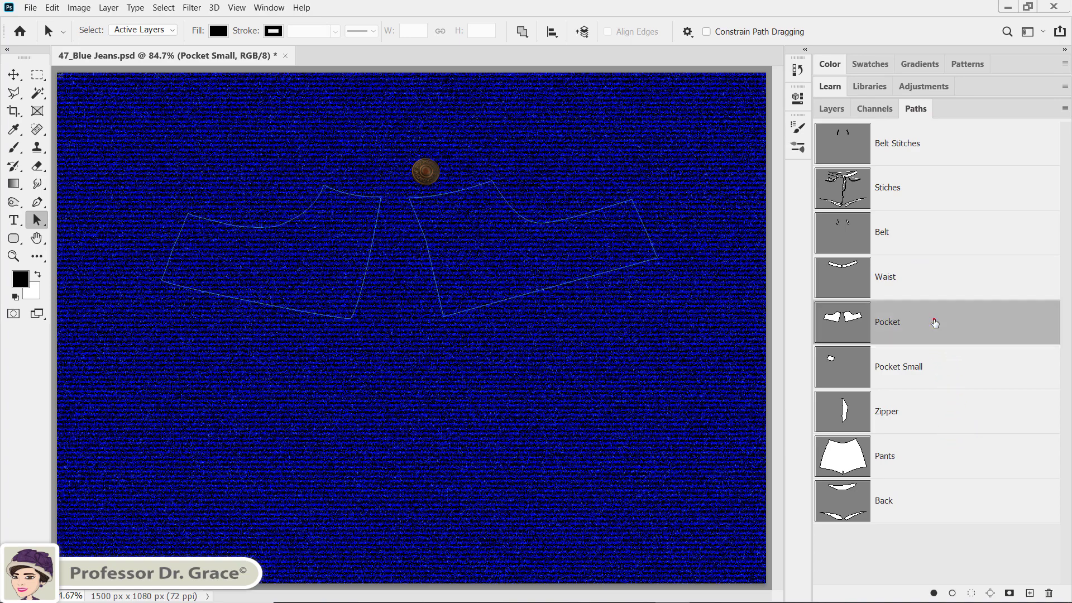
click(834, 111)
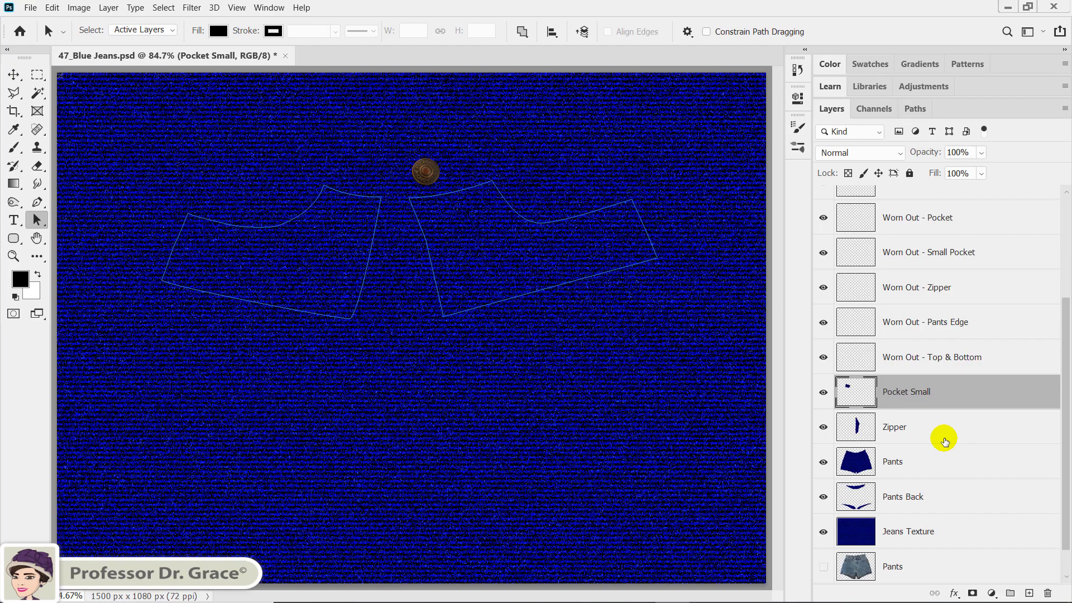
click(940, 531)
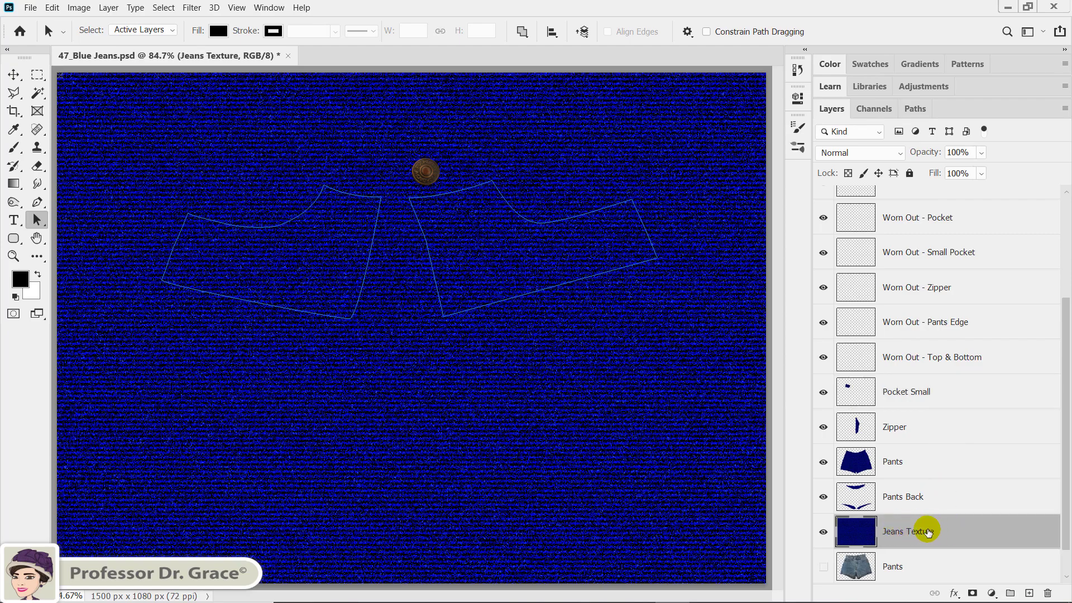
key(ctrl+Return)
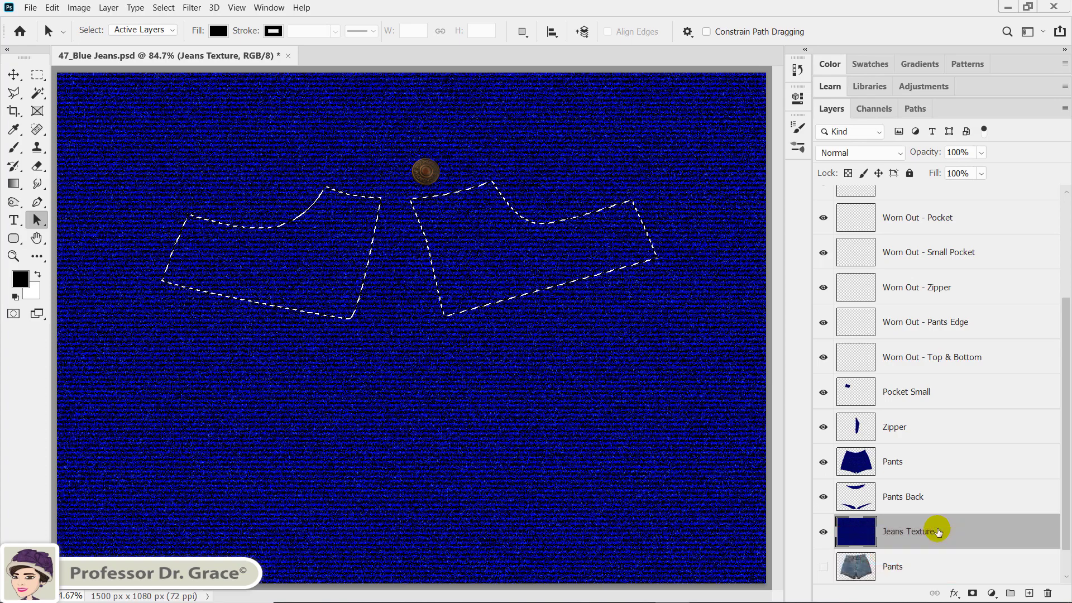
key(ctrl+j)
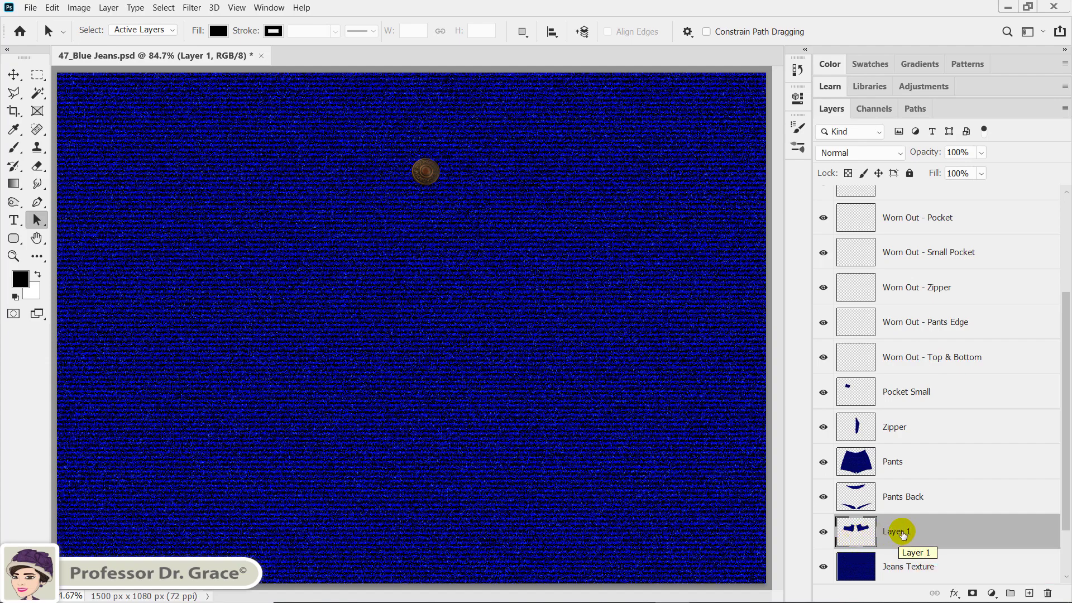
- Rename the new layer with the two pocket shapes as Pocket and move it directly above the Pocket Small layer
double_click(902, 533)
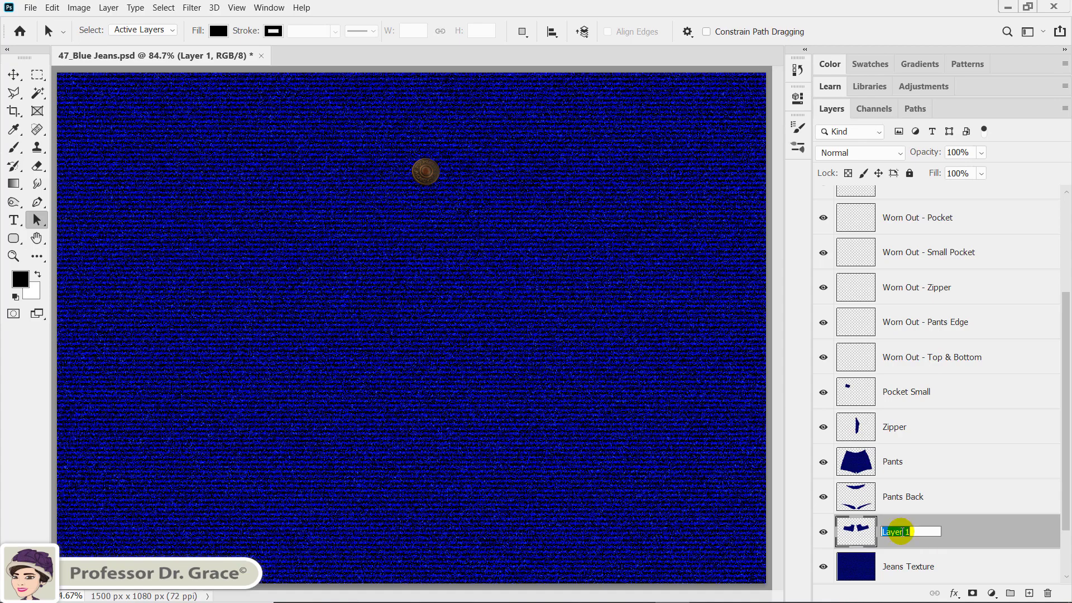
text(Pocket)
key(Return)
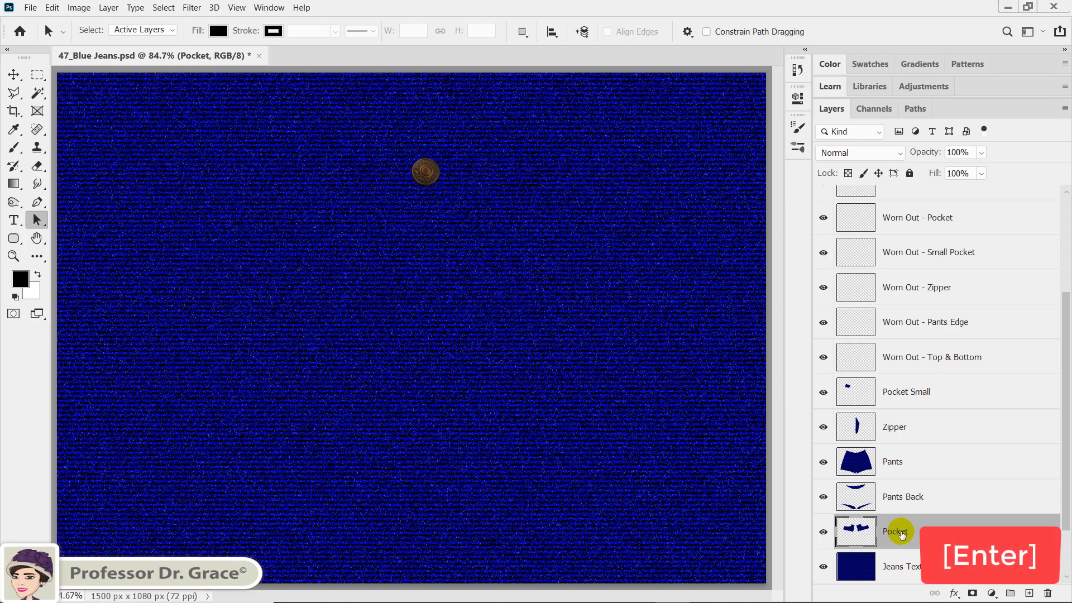
click(938, 533)
drag(938, 534, 928, 372)
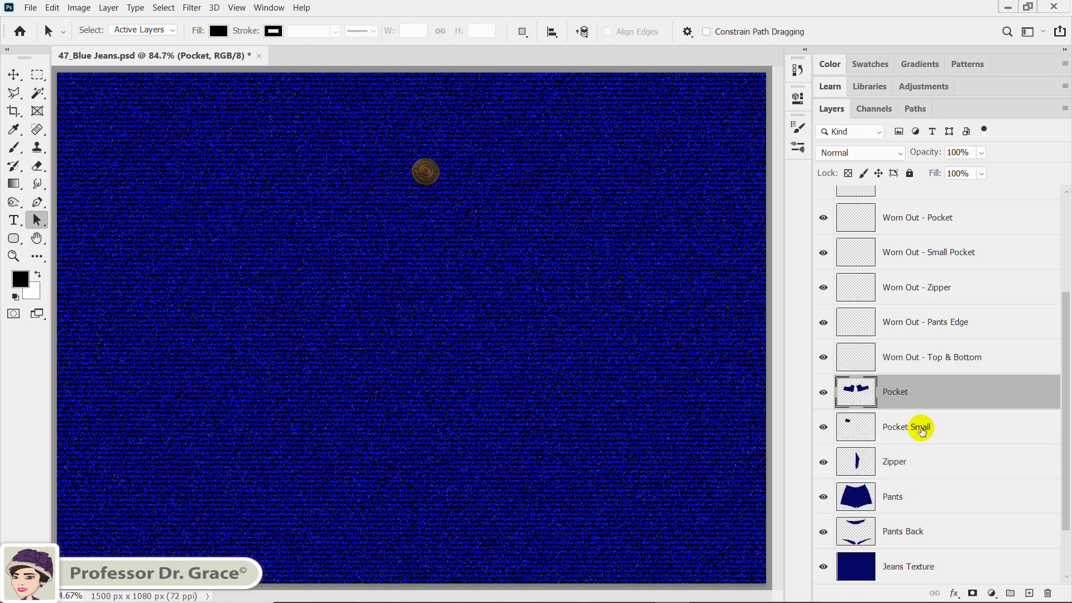
- Load the Waist path as a selection and copy that area of the Jeans Texture layer onto a new layer
click(918, 112)
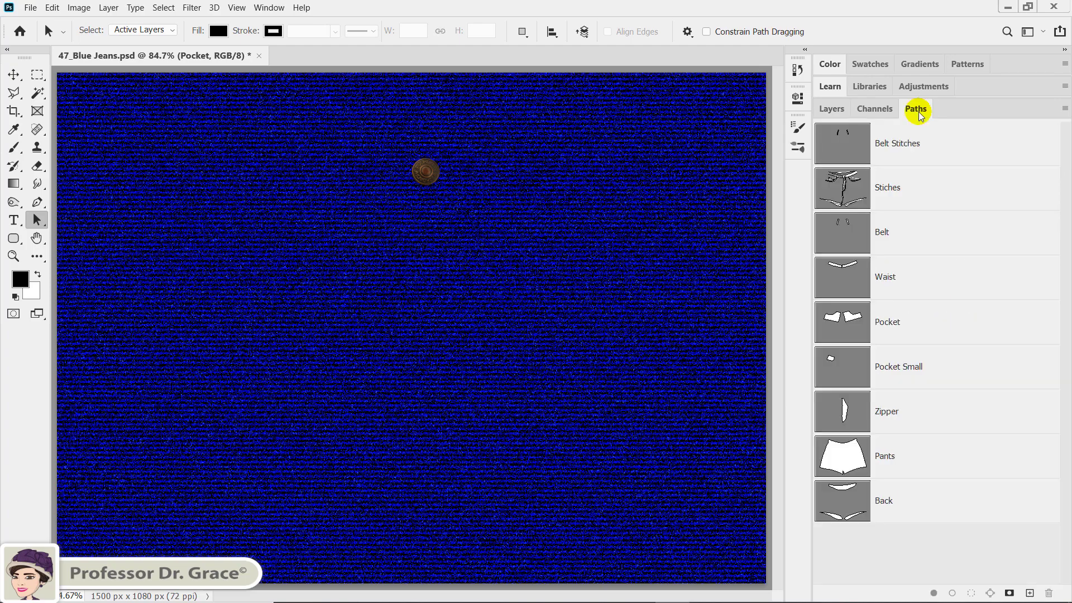
click(929, 285)
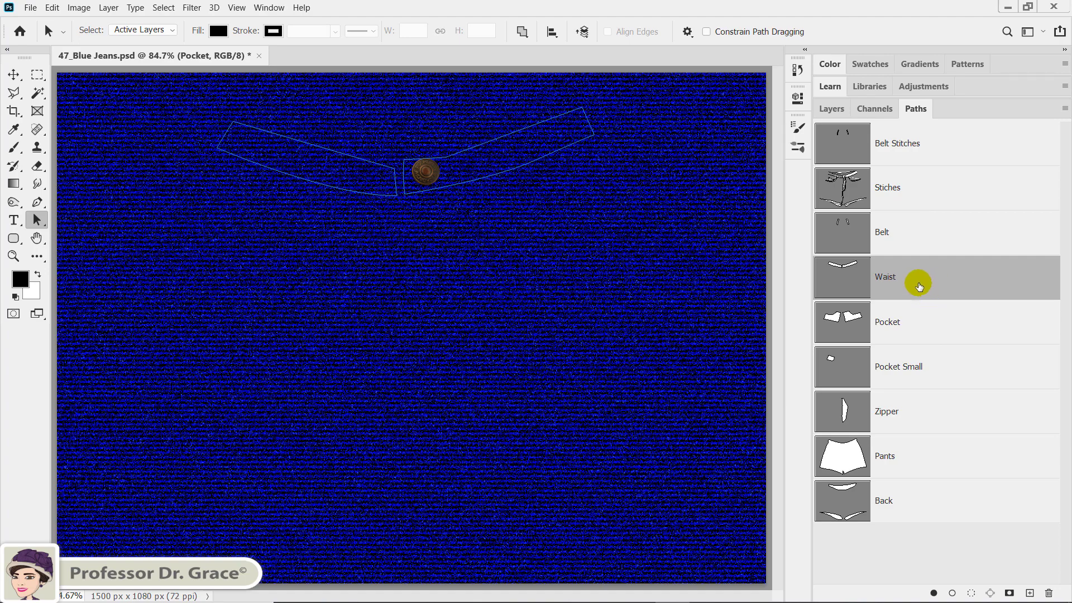
click(838, 110)
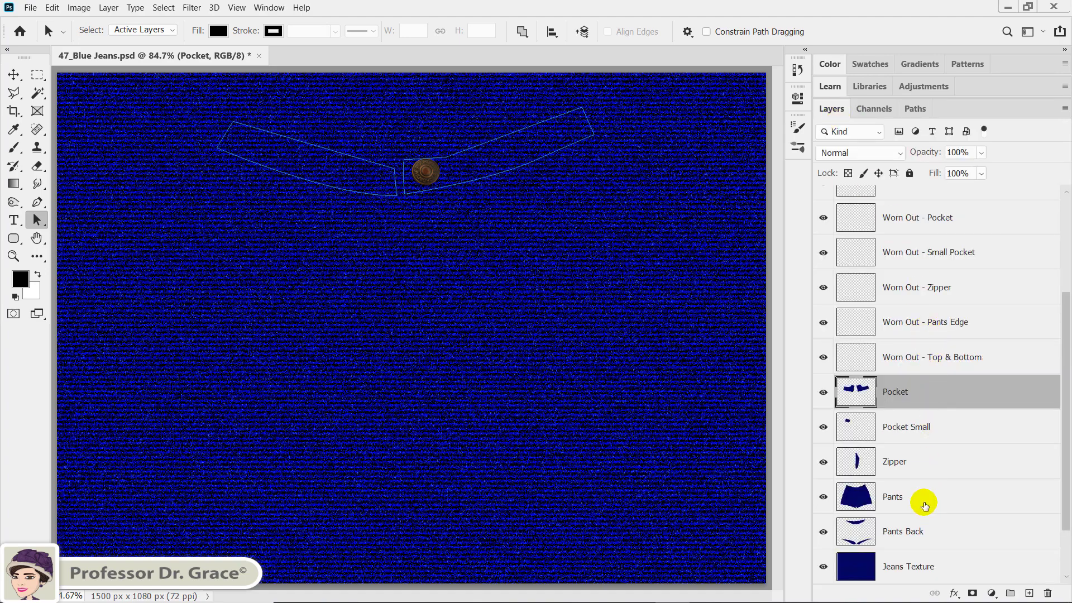
click(918, 569)
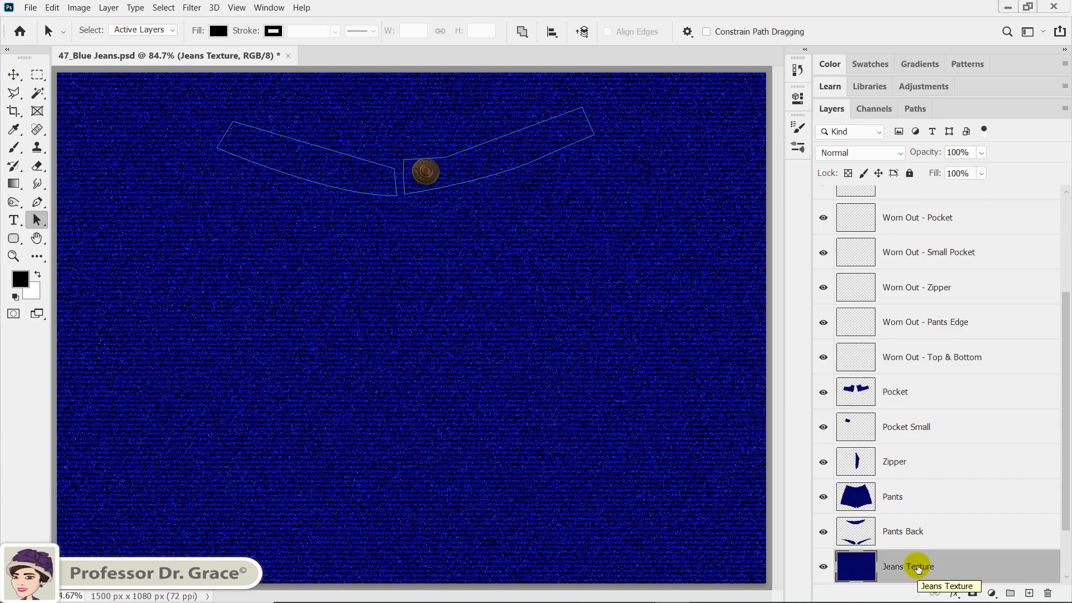
key(ctrl+Return)
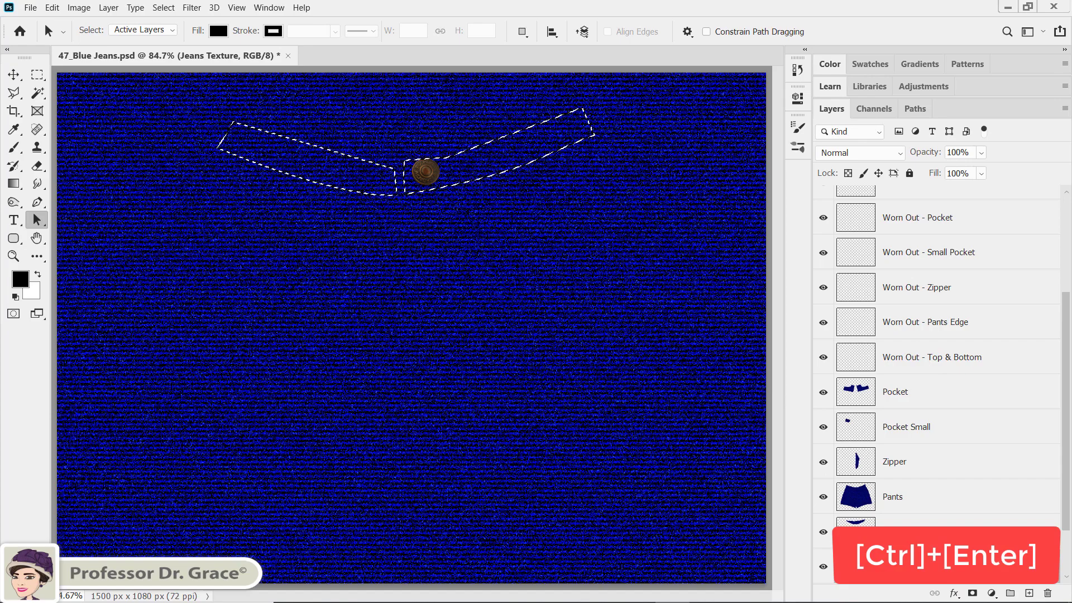
key(ctrl+j)
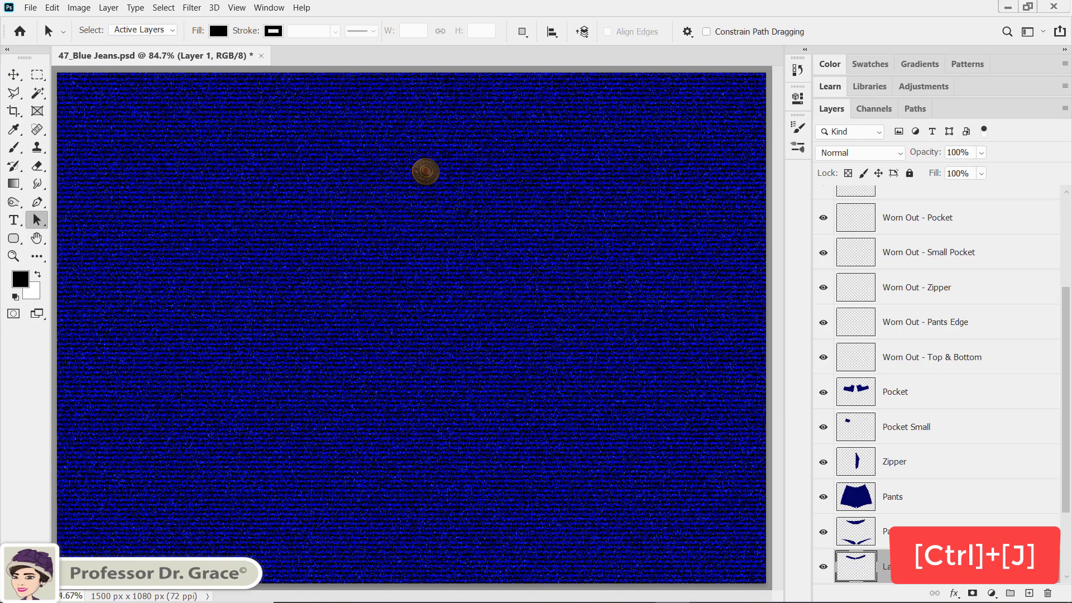
- Rename the new layer cut from the waist path as Waist and move it directly below the Worn Out - Waist layer
scroll(921, 550, down, 3)
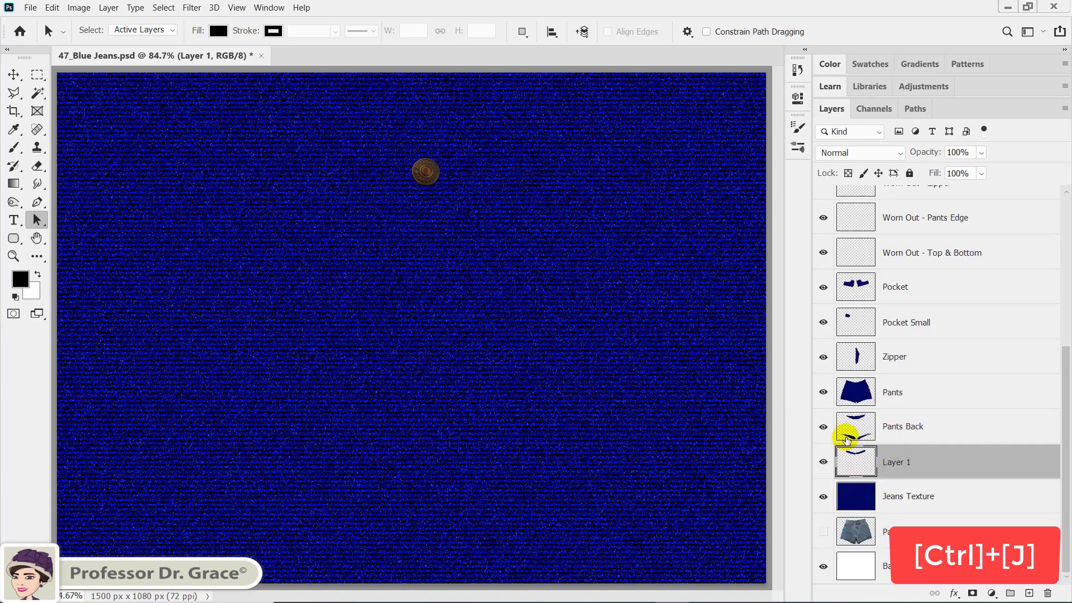
scroll(869, 478, up, 2)
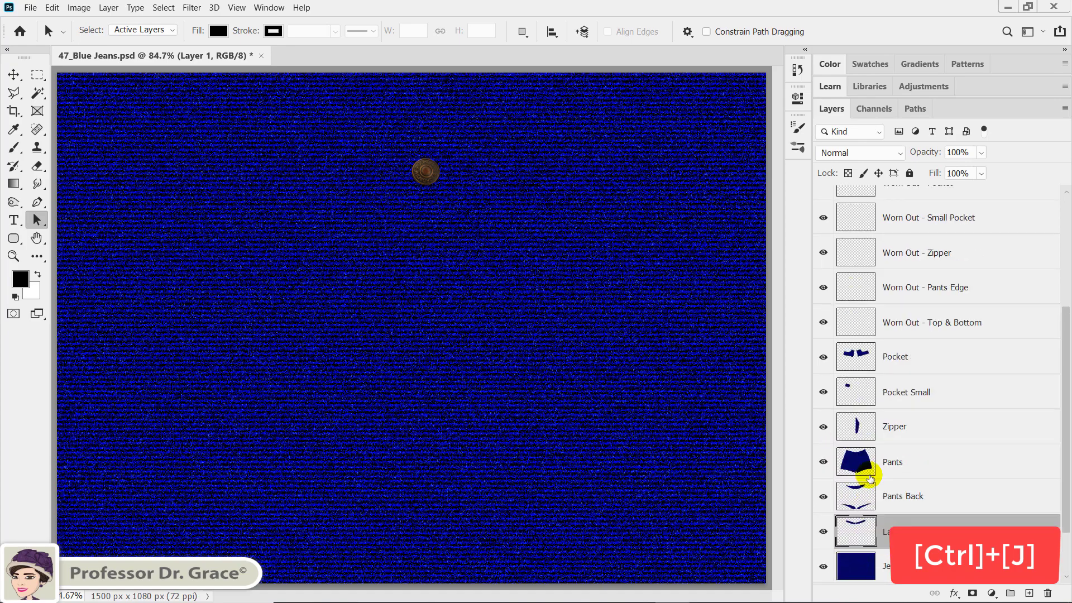
double_click(897, 533)
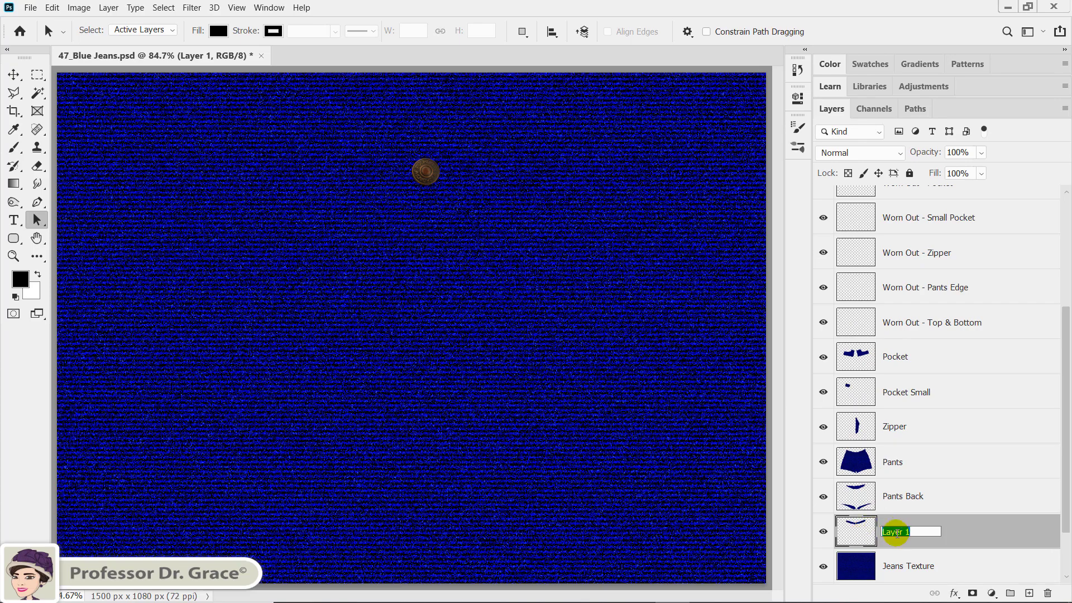
text(Waist)
key(Return)
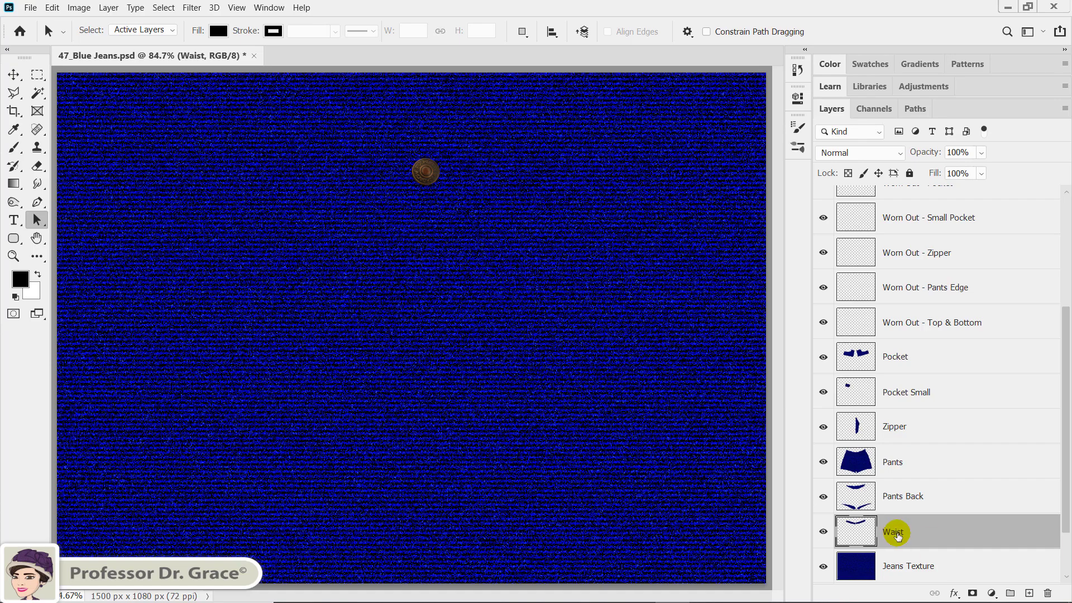
click(922, 529)
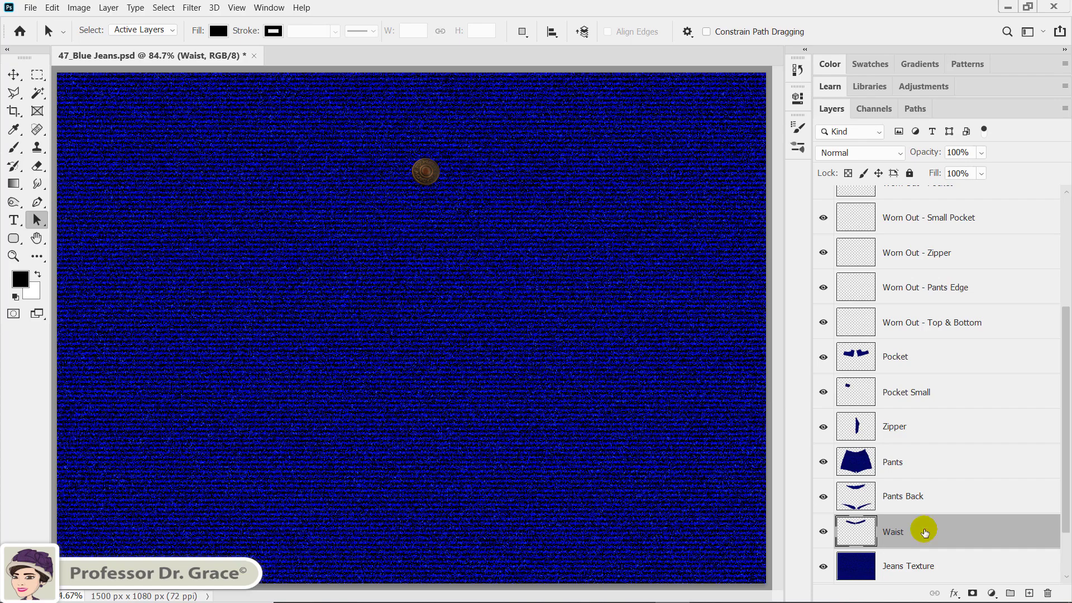
drag(913, 540, 931, 257)
click(913, 533)
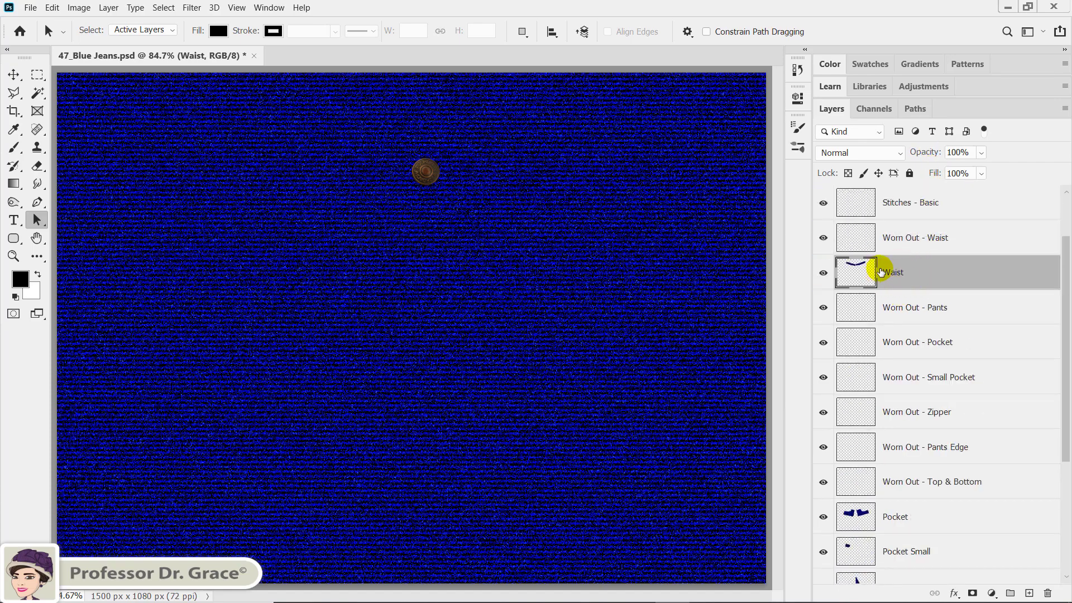
- Load the Belt path as a selection and copy that area of the Jeans Texture layer onto a new layer
click(915, 110)
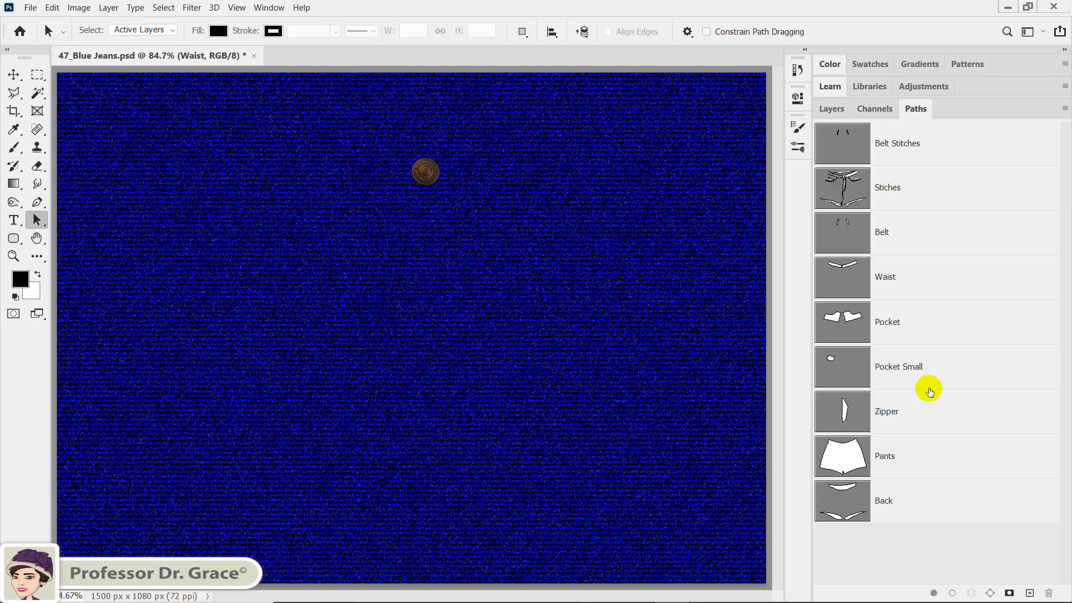
click(931, 231)
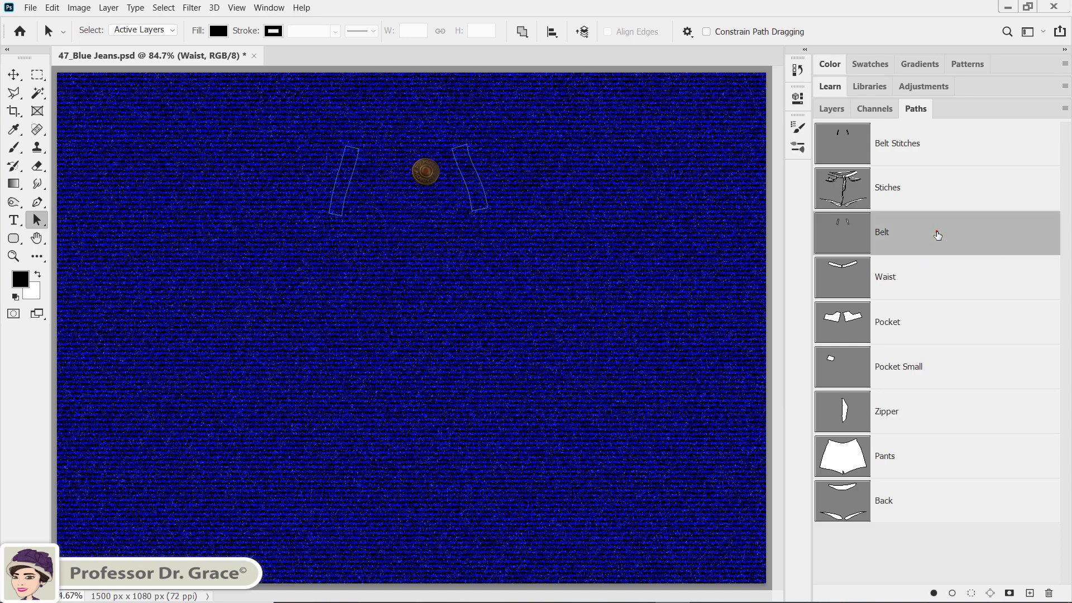
click(831, 109)
scroll(983, 433, down, 3)
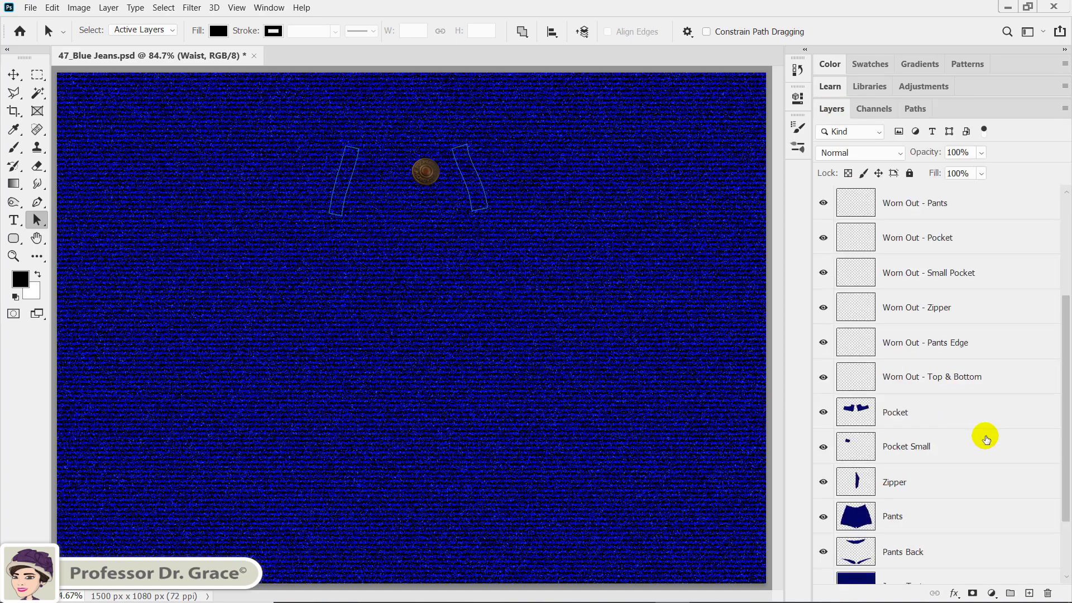
scroll(985, 438, down, 3)
click(961, 497)
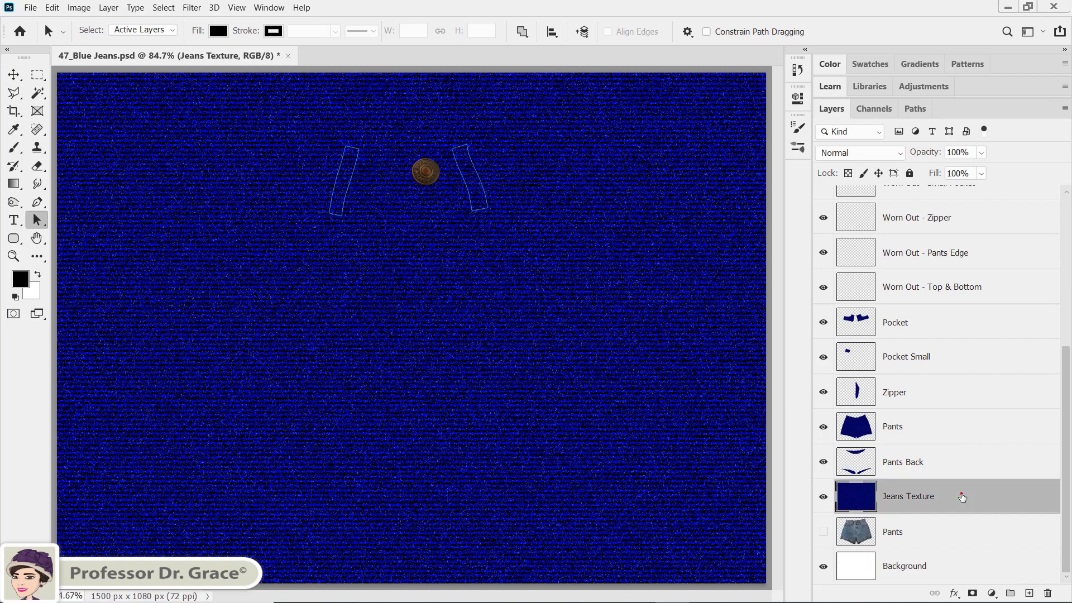
key(ctrl+Return)
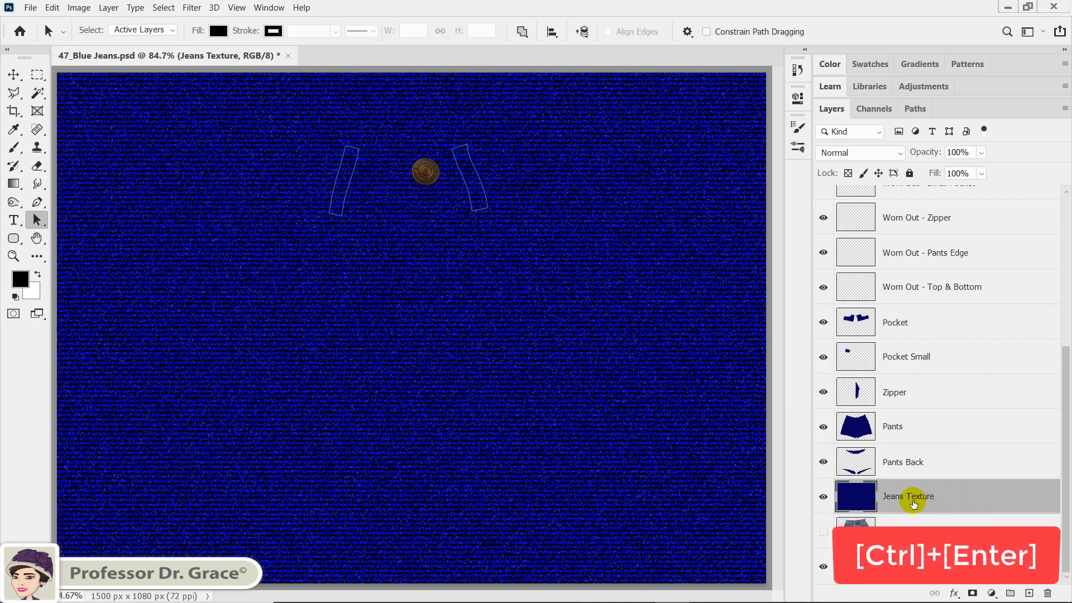
key(ctrl+Return)
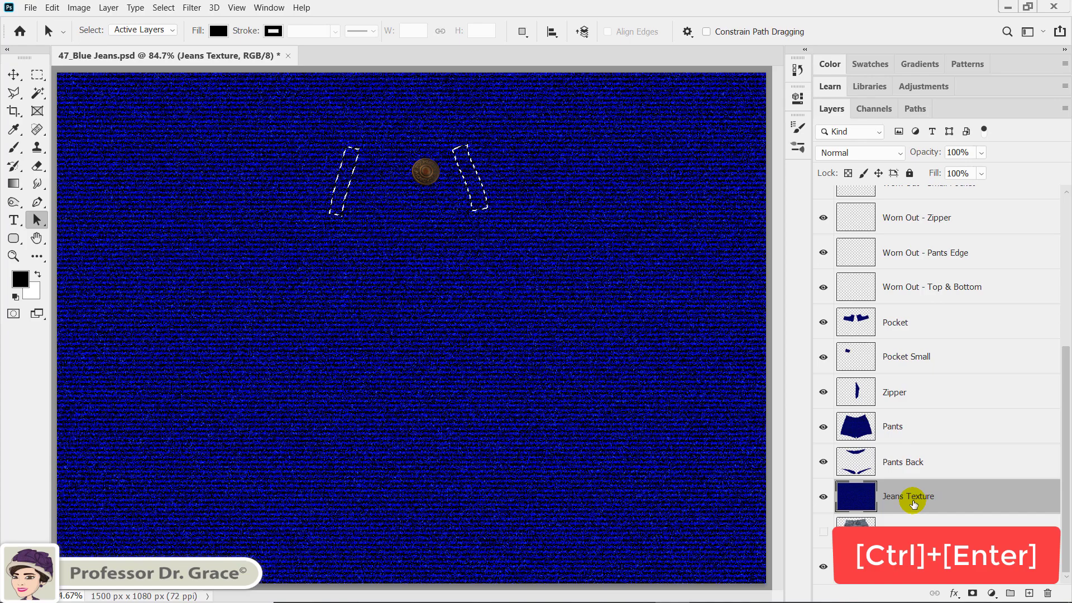
key(ctrl+j)
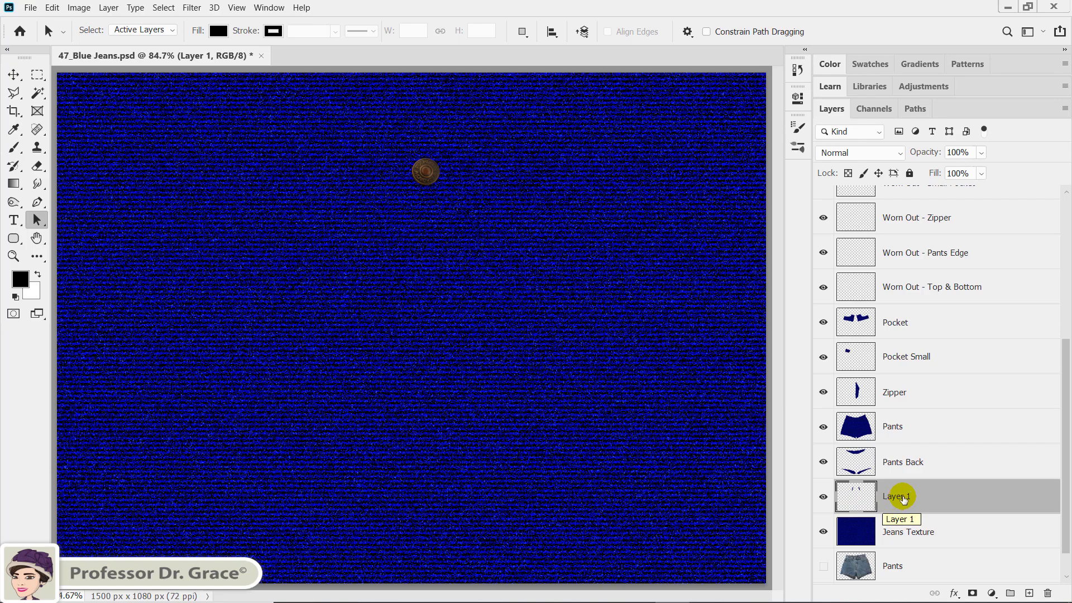
- Rename the new layer with the two belt loops as Belt Holes and move it directly below the Stitches - Belt Holes layer
double_click(903, 496)
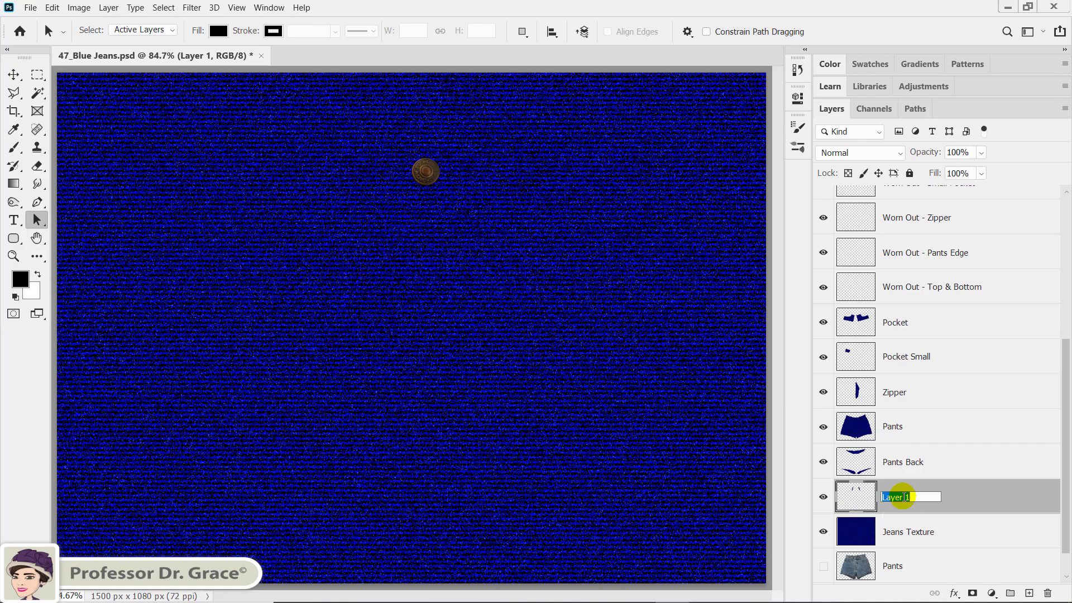
text(Belt Holes)
key(Return)
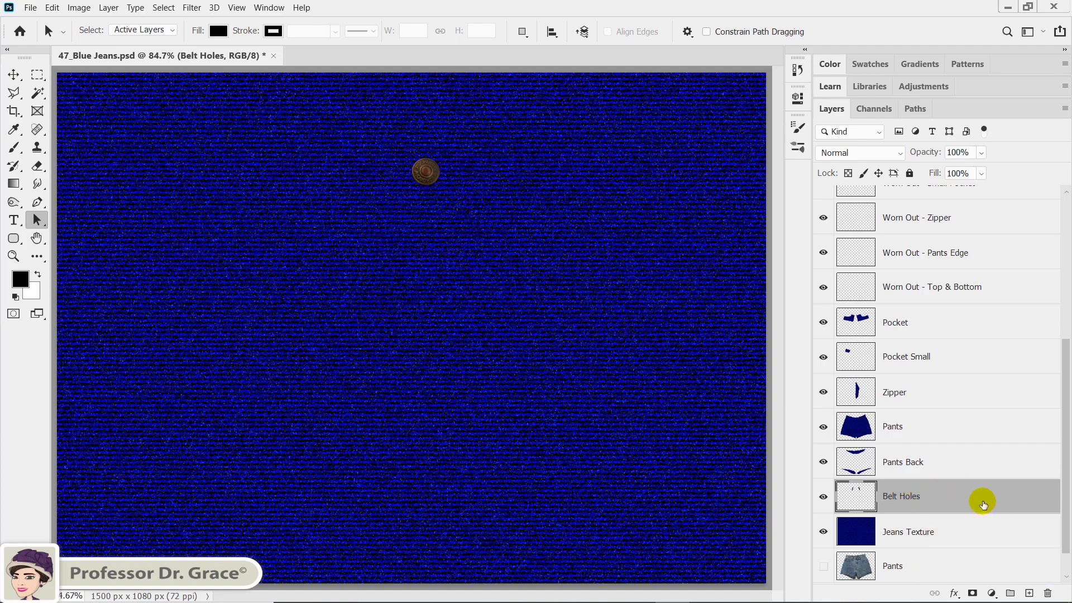
drag(953, 497, 974, 259)
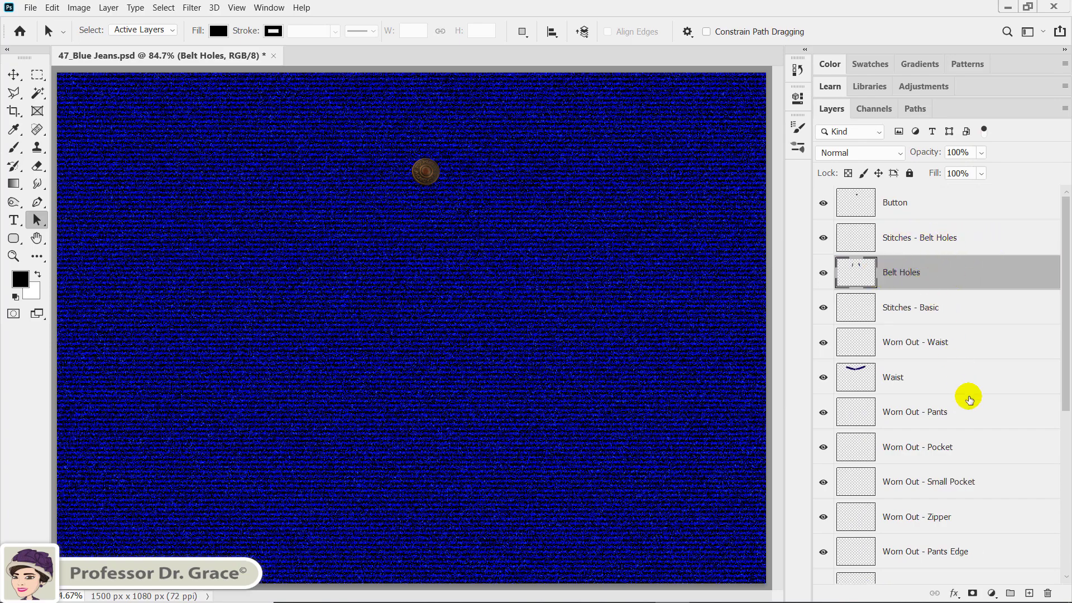
- Hide the Jeans Texture layer and select everything outside the Pocket layer's shapes by inverting their selection
scroll(963, 399, down, 5)
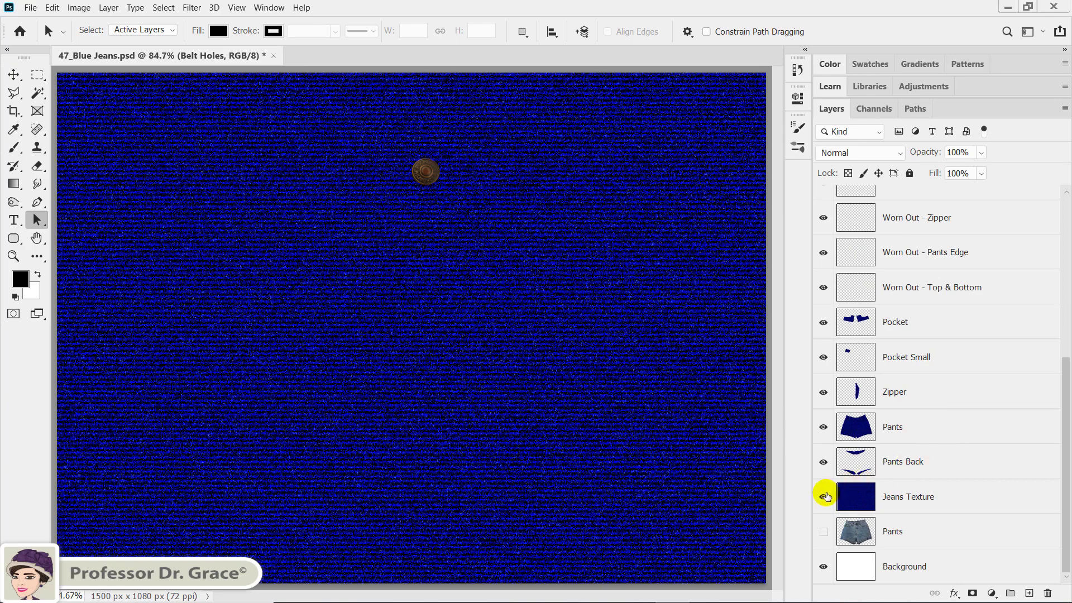
click(824, 497)
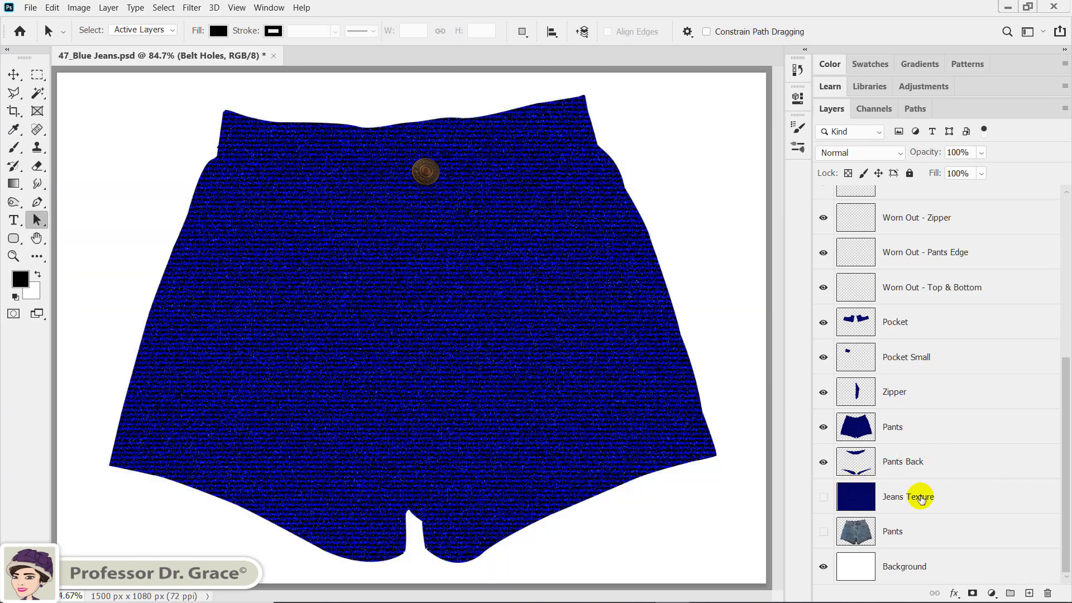
key(ctrl)
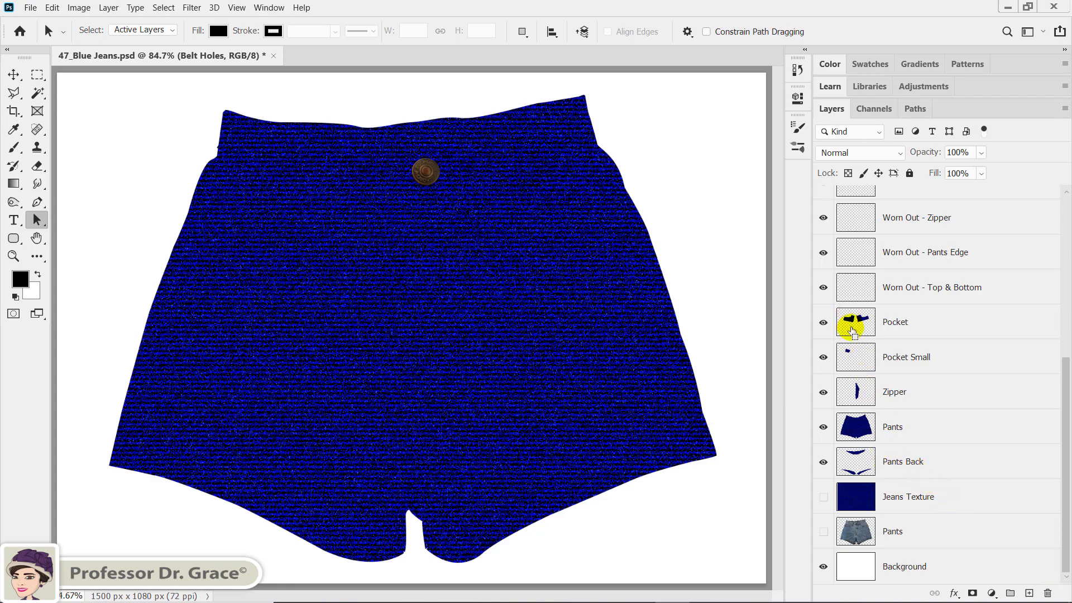
ctrl+click(852, 324)
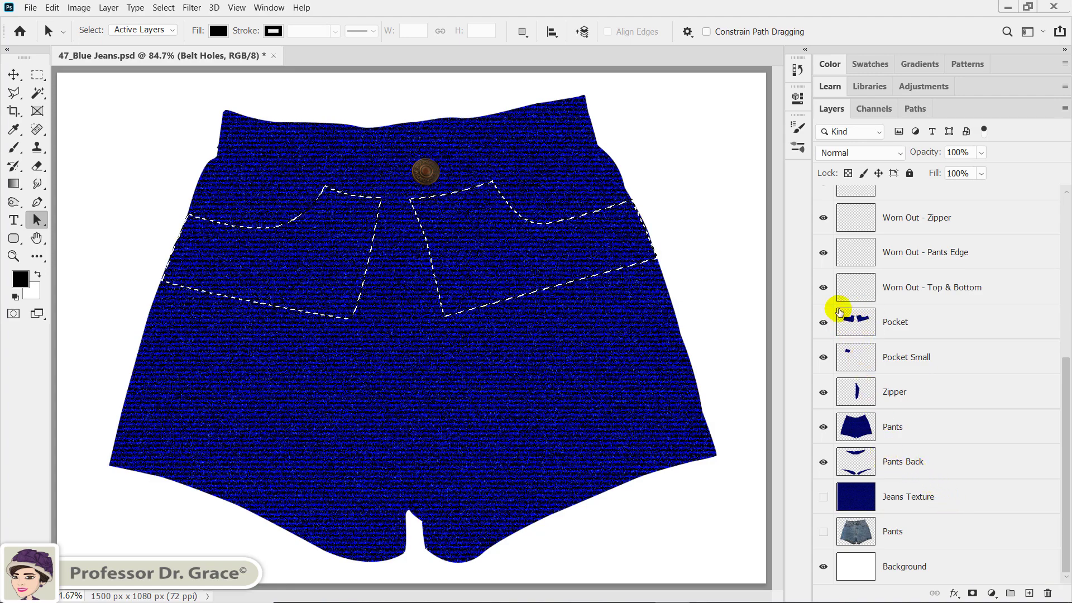
key(shift+ctrl+i)
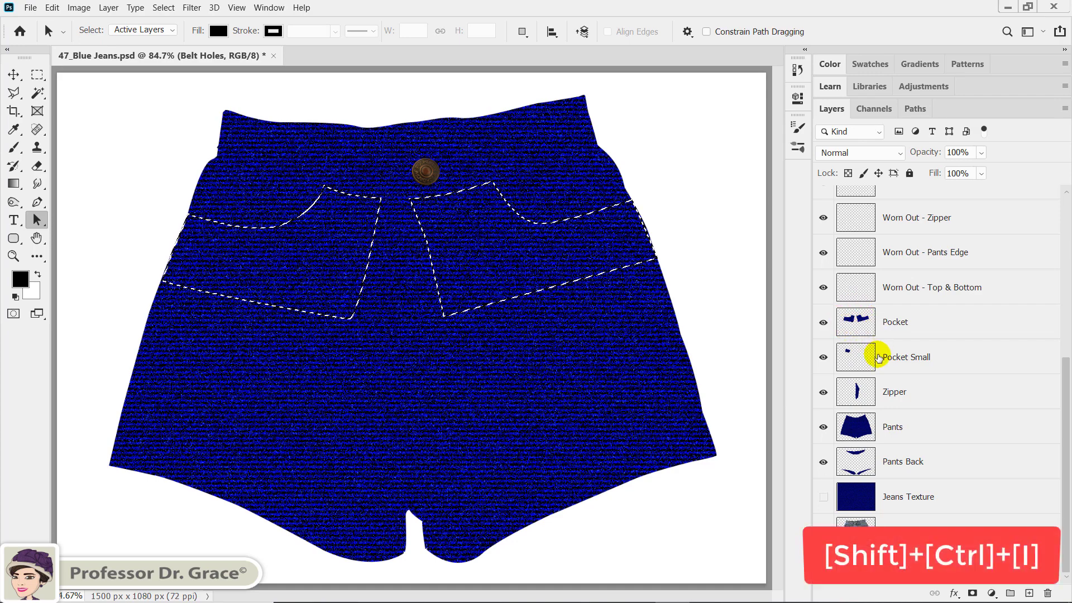
scroll(878, 357, up, 2)
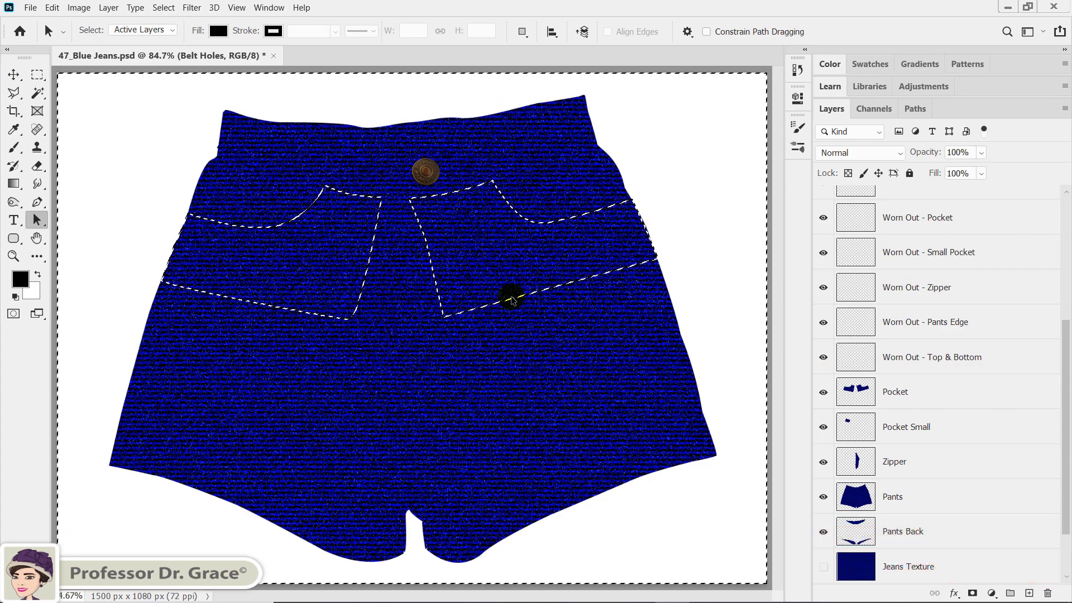
- Set up the Burn tool with the Midtones range and 50% exposure
drag(19, 200, 22, 205)
click(63, 217)
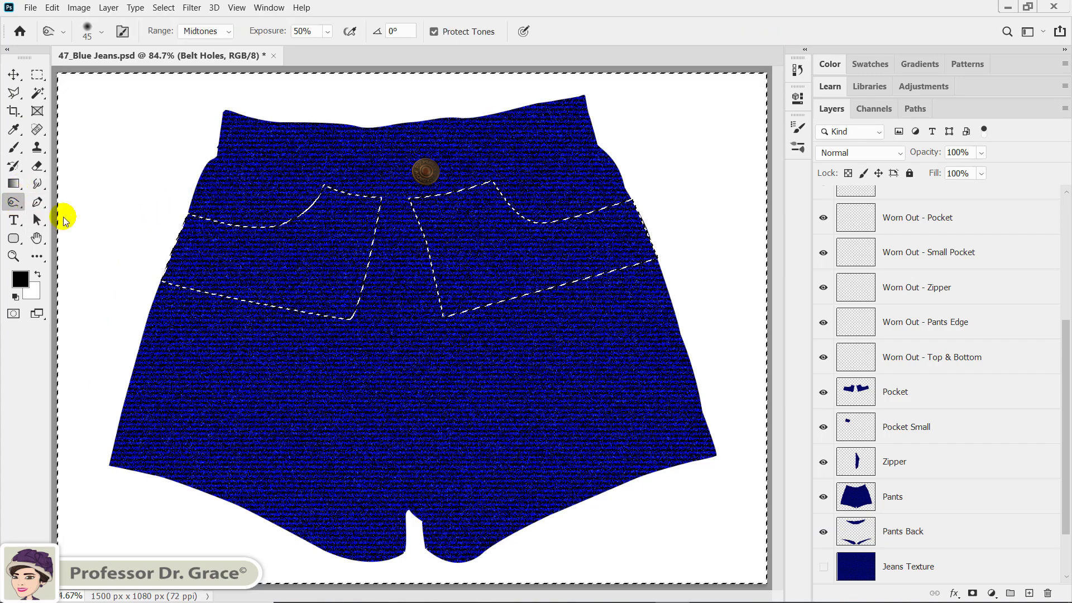
click(227, 32)
click(219, 63)
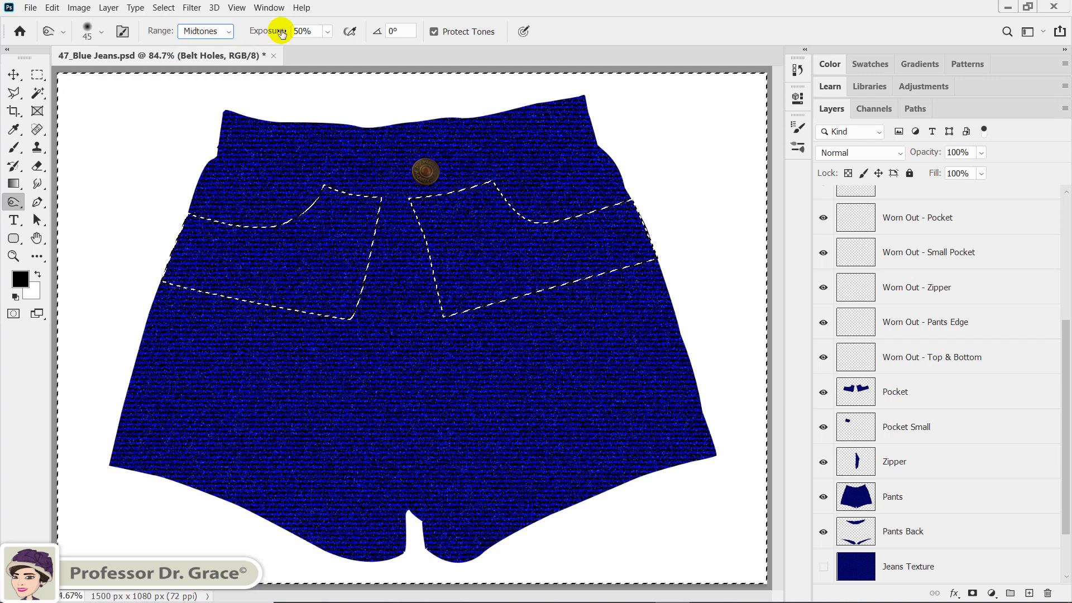
click(289, 32)
text(50)
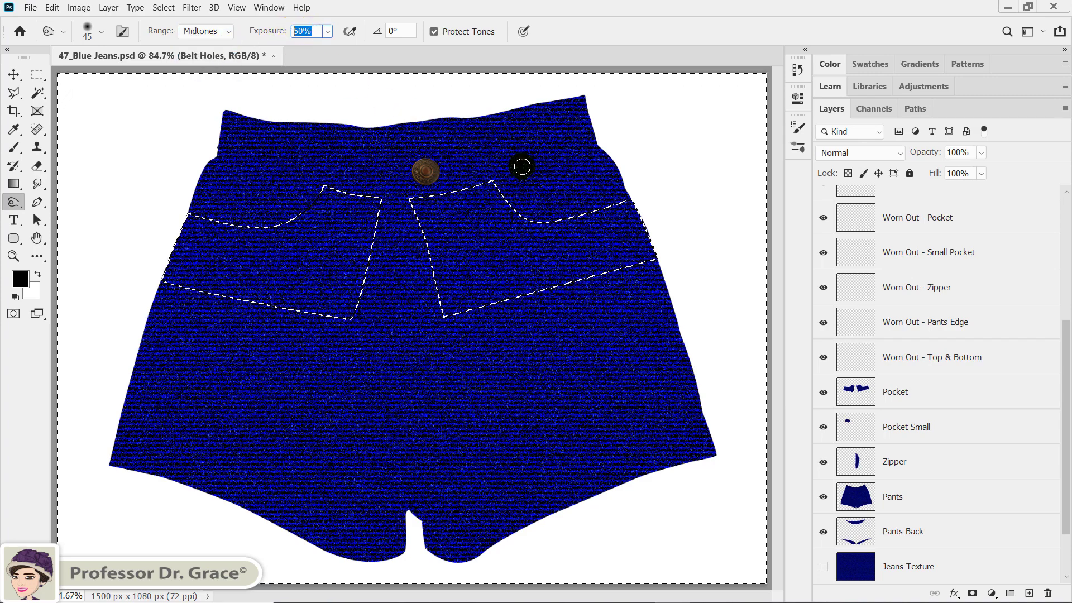
key(Return)
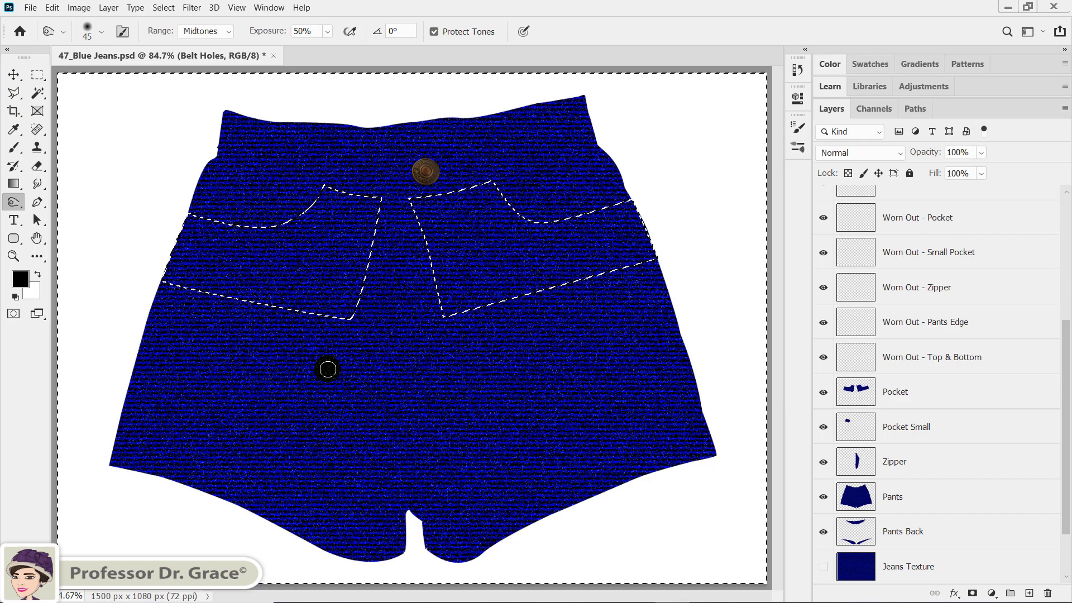
drag(11, 210, 35, 207)
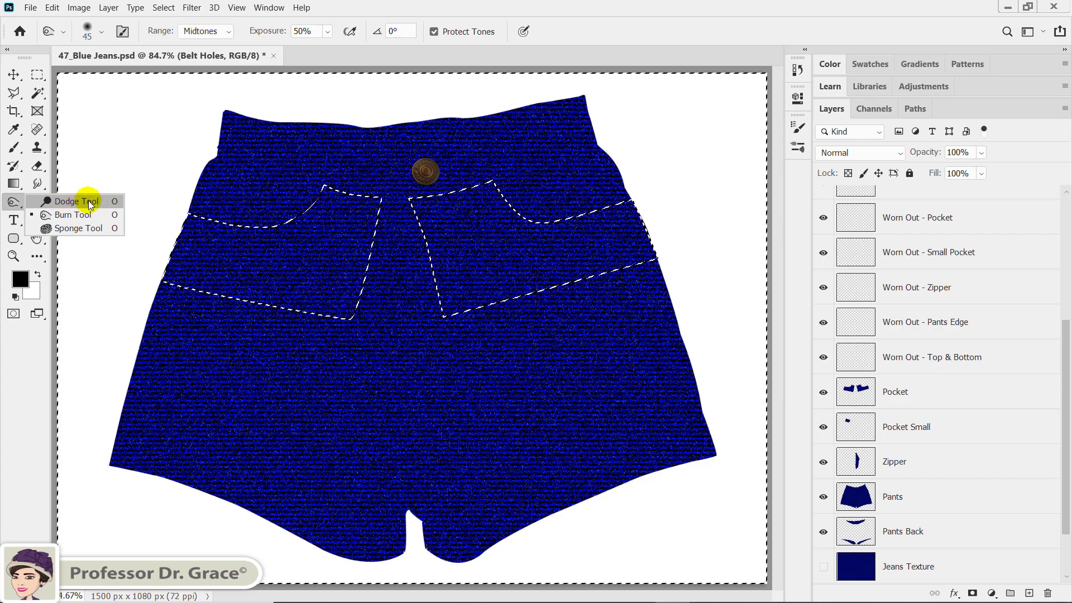
drag(92, 205, 93, 218)
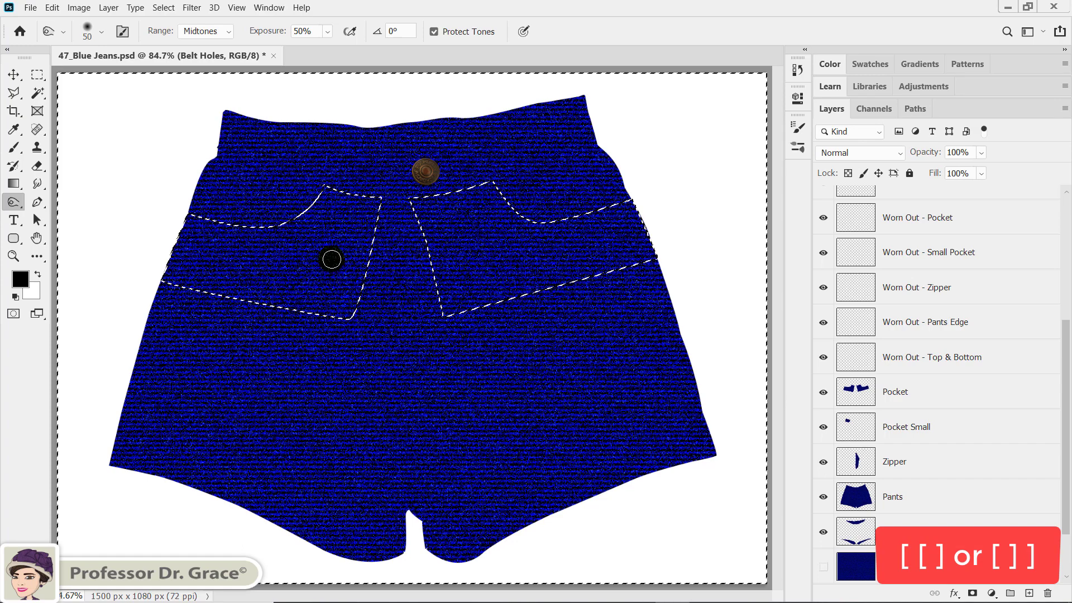
- Enlarge the Burn tool's brush to 125 px
key(bracketright)
key(bracketright)
key(bracketright)
key(bracketright)
key(bracketright)
key(bracketright)
key(bracketright)
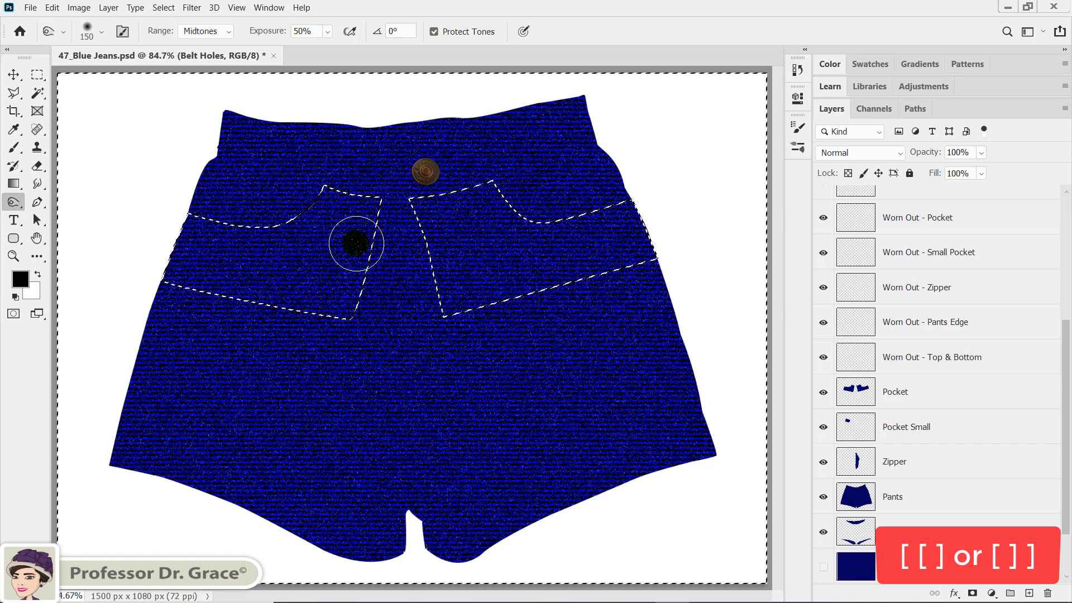
key(bracketleft)
key(bracketleft)
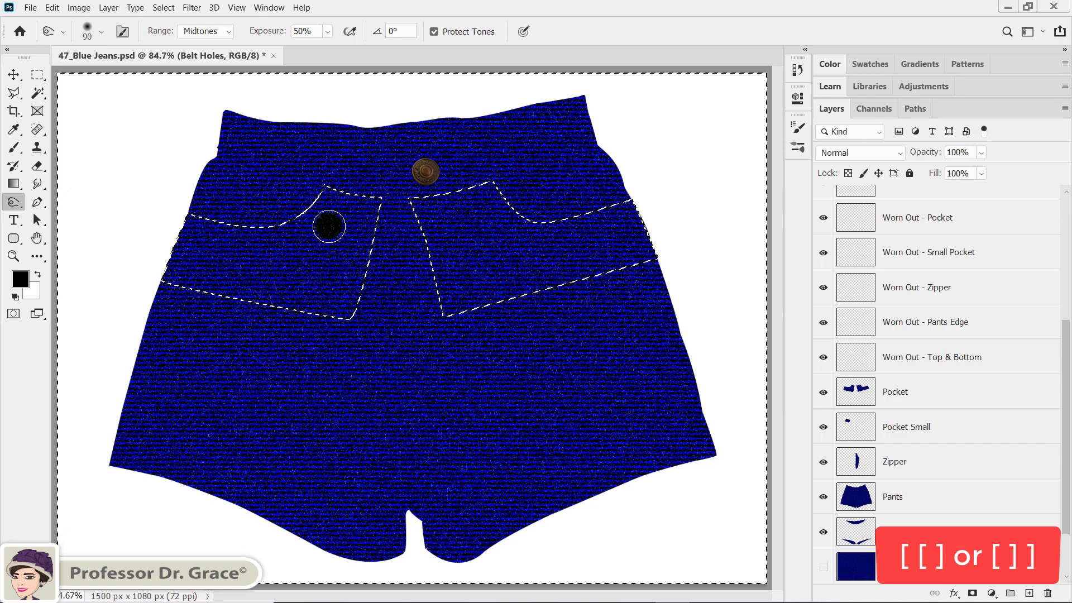
key(bracketright)
key(bracketright)
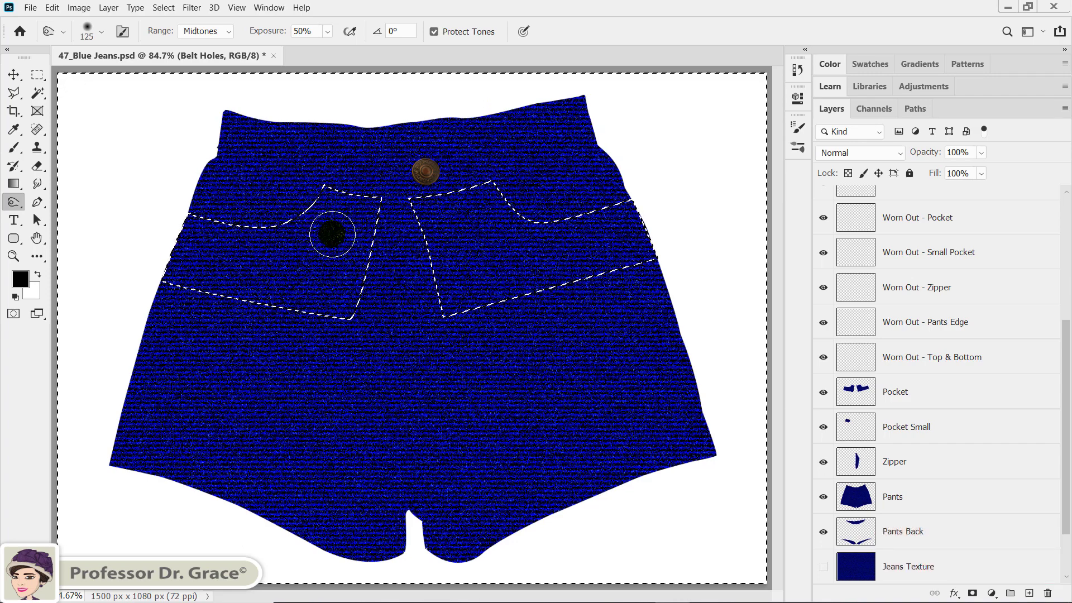
key(ctrl+z)
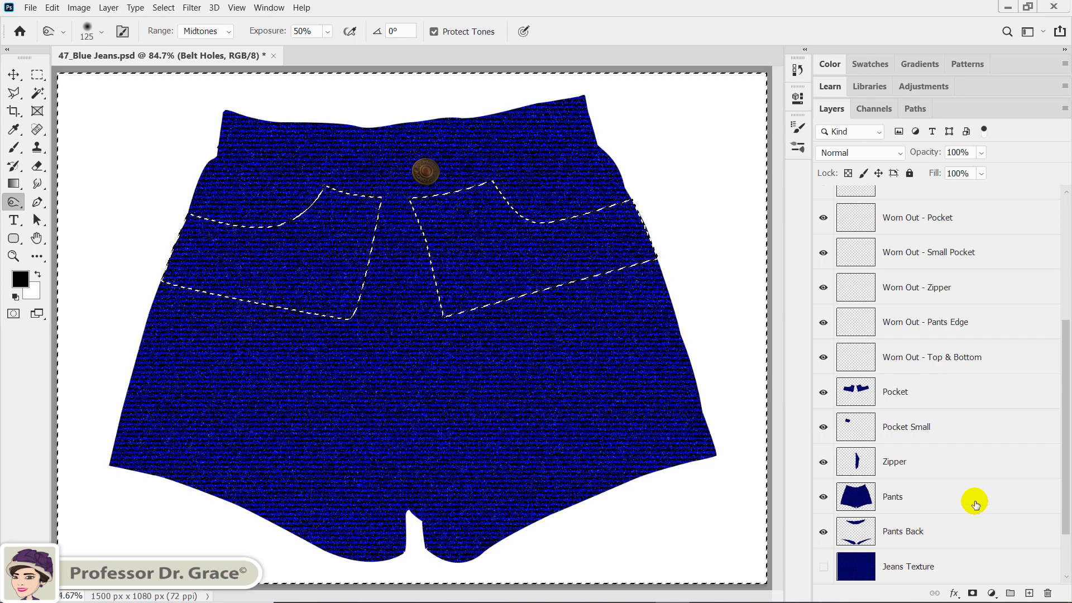
- Burn the Pants layer along the curved openings of both pockets to shade them, undoing the stray stroke
click(974, 502)
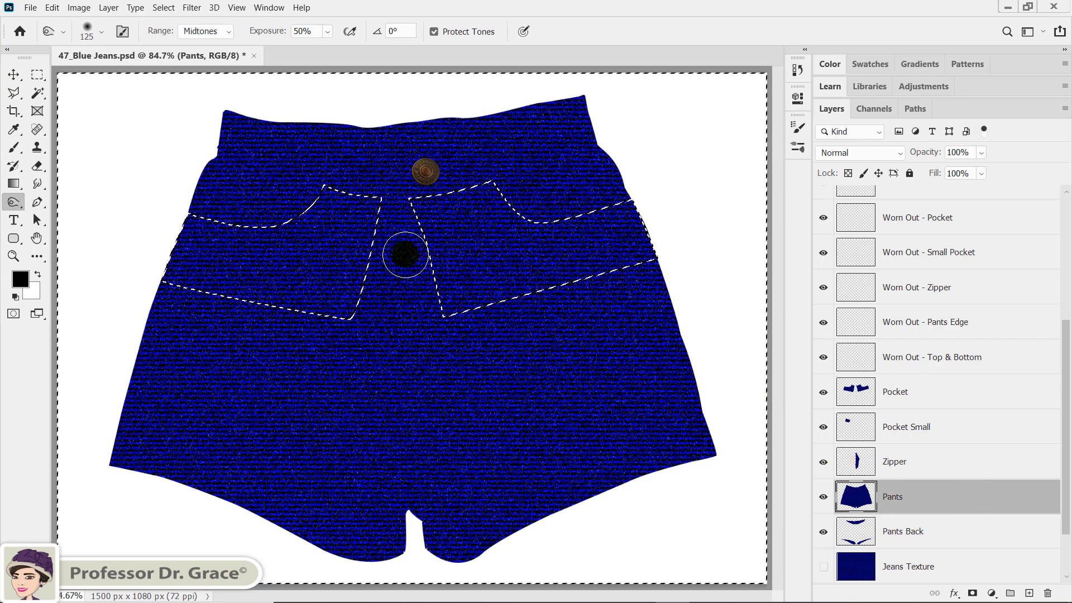
click(318, 193)
click(304, 208)
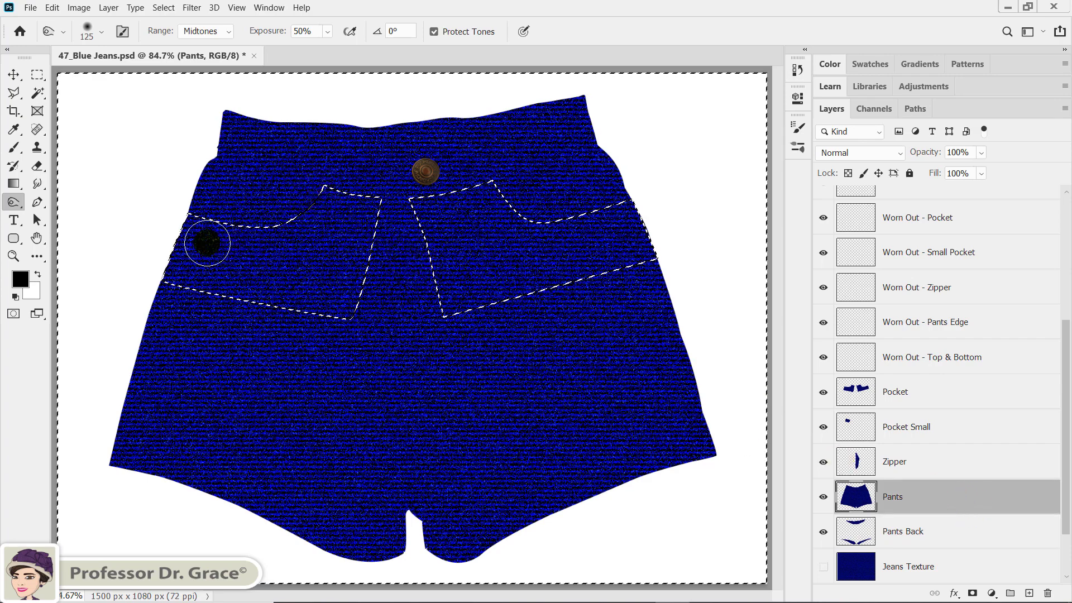
drag(178, 205, 184, 212)
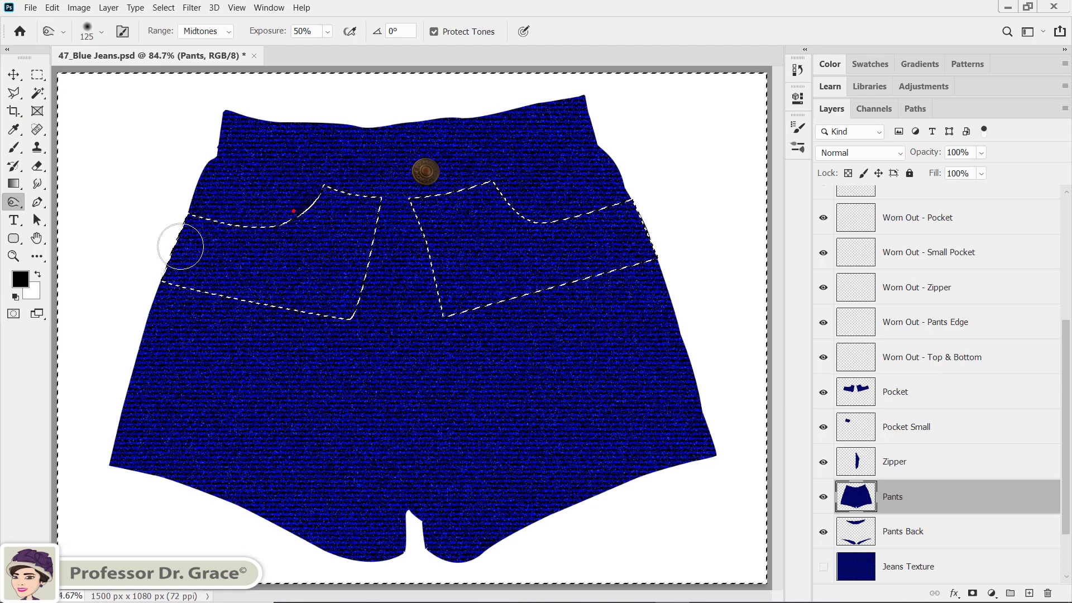
drag(179, 214, 211, 232)
mouse_move(461, 239)
mouse_down()
mouse_move(528, 227)
mouse_move(502, 176)
mouse_up()
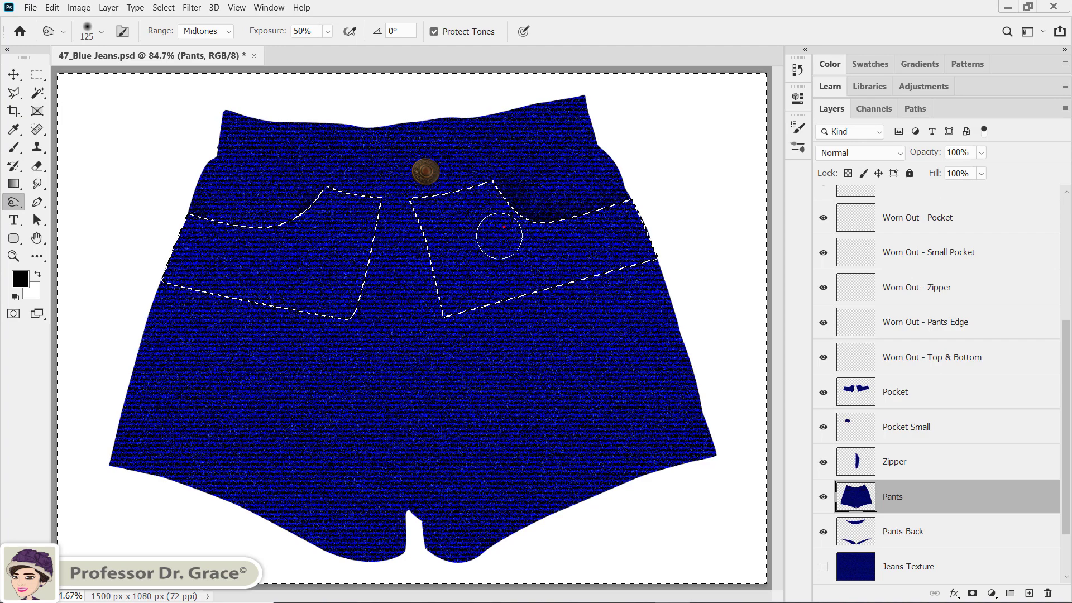
mouse_move(498, 235)
mouse_down()
mouse_move(562, 242)
mouse_move(623, 220)
mouse_move(445, 268)
mouse_move(530, 249)
mouse_up()
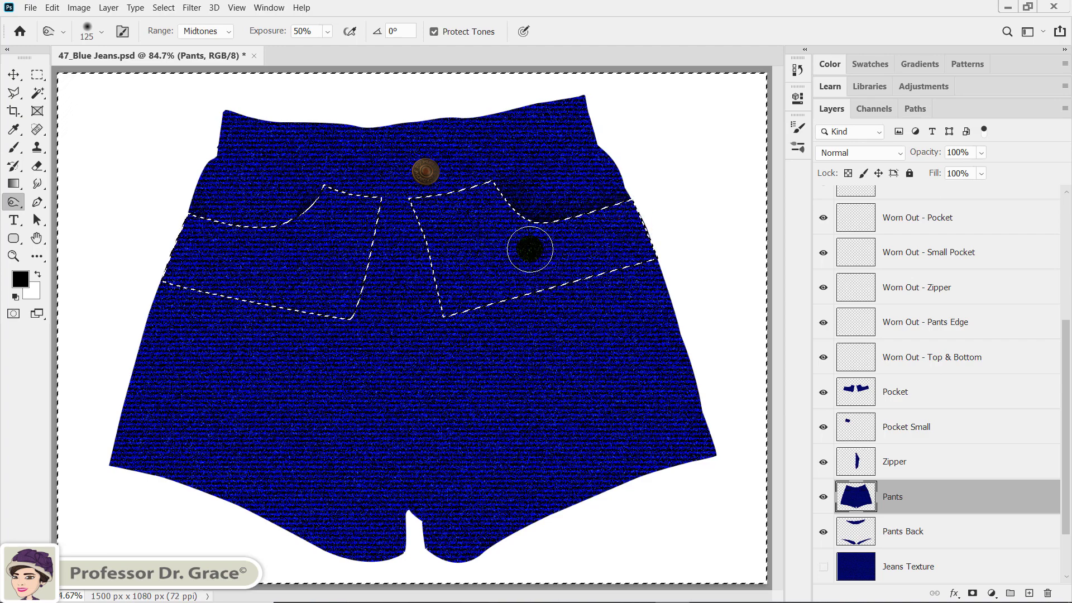
click(541, 235)
click(318, 210)
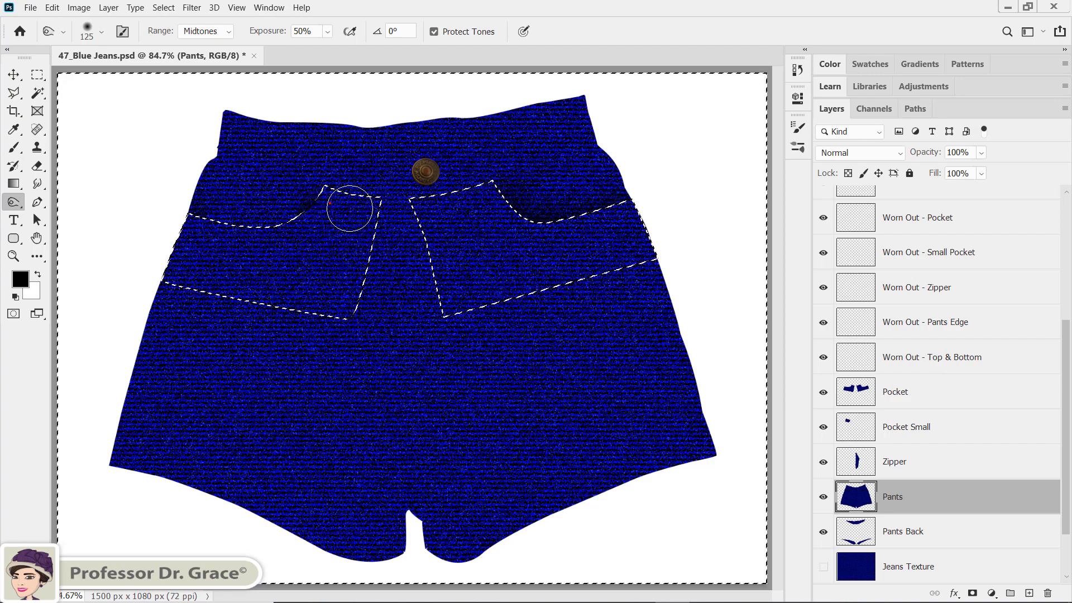
click(394, 318)
key(ctrl+z)
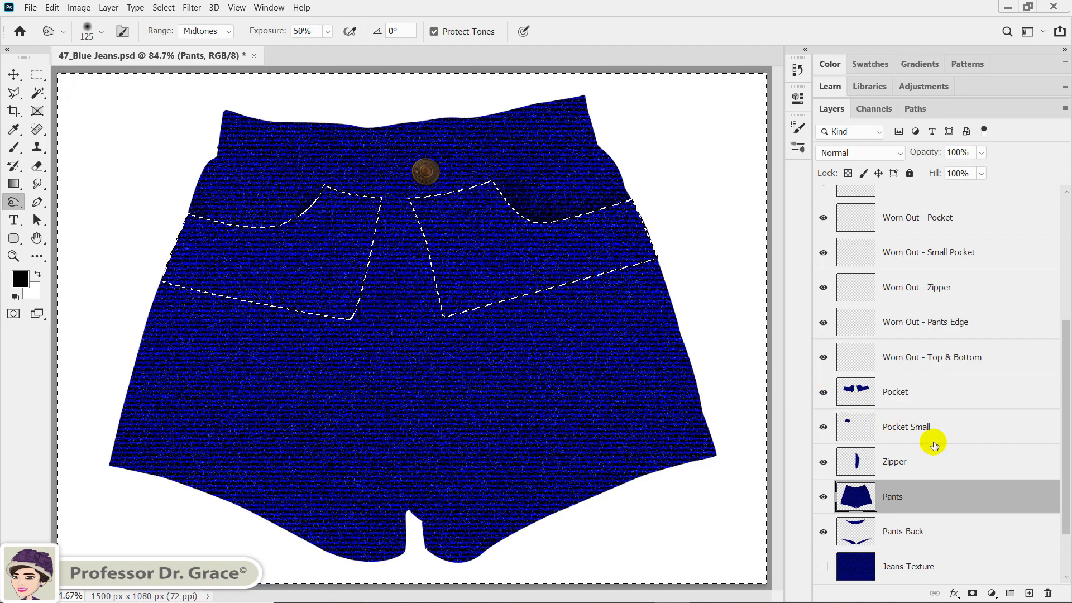
- Burn the Pocket Small layer along the left pocket's curved opening, and deselect
click(952, 437)
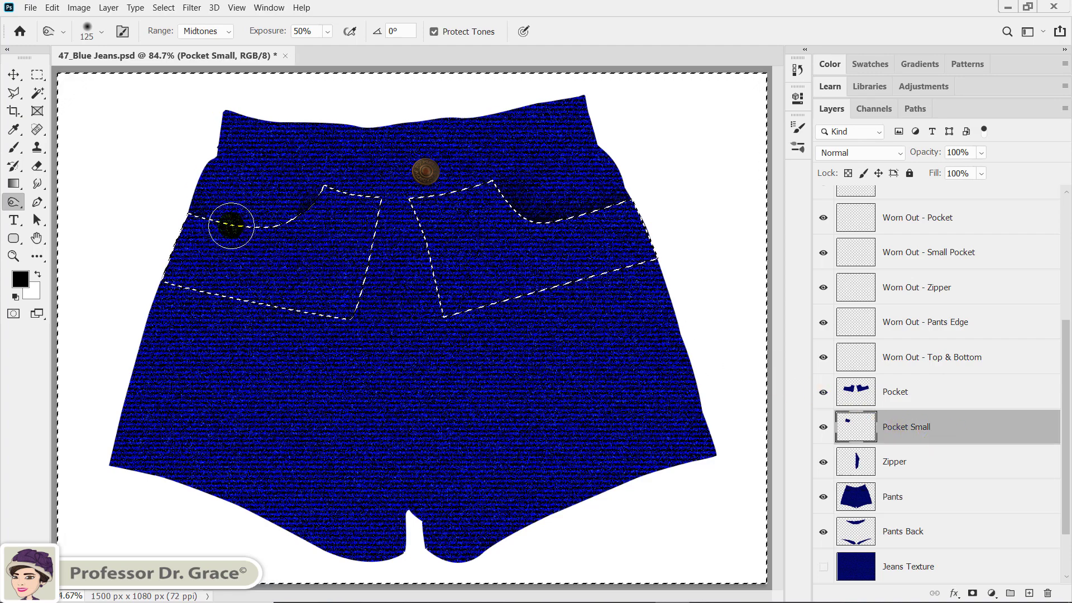
mouse_move(232, 225)
mouse_down()
mouse_move(264, 232)
mouse_move(228, 233)
mouse_move(275, 233)
mouse_move(223, 231)
mouse_move(294, 232)
mouse_move(210, 225)
mouse_move(281, 233)
mouse_move(242, 231)
mouse_move(321, 223)
mouse_move(280, 242)
mouse_move(307, 208)
mouse_up()
mouse_move(210, 230)
mouse_down()
mouse_move(211, 221)
mouse_move(256, 251)
mouse_up()
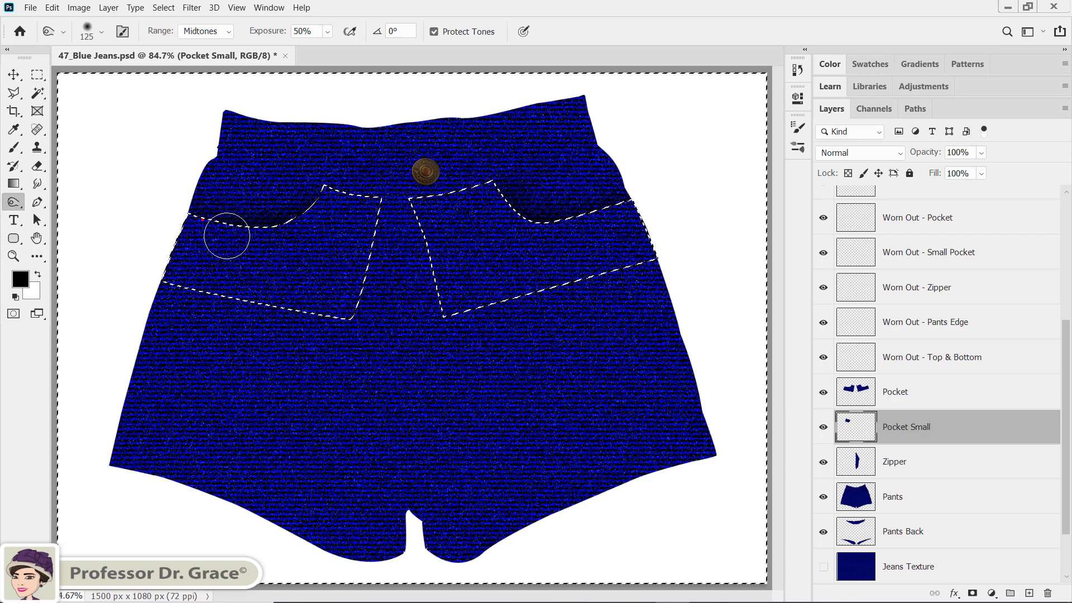
key(ctrl+d)
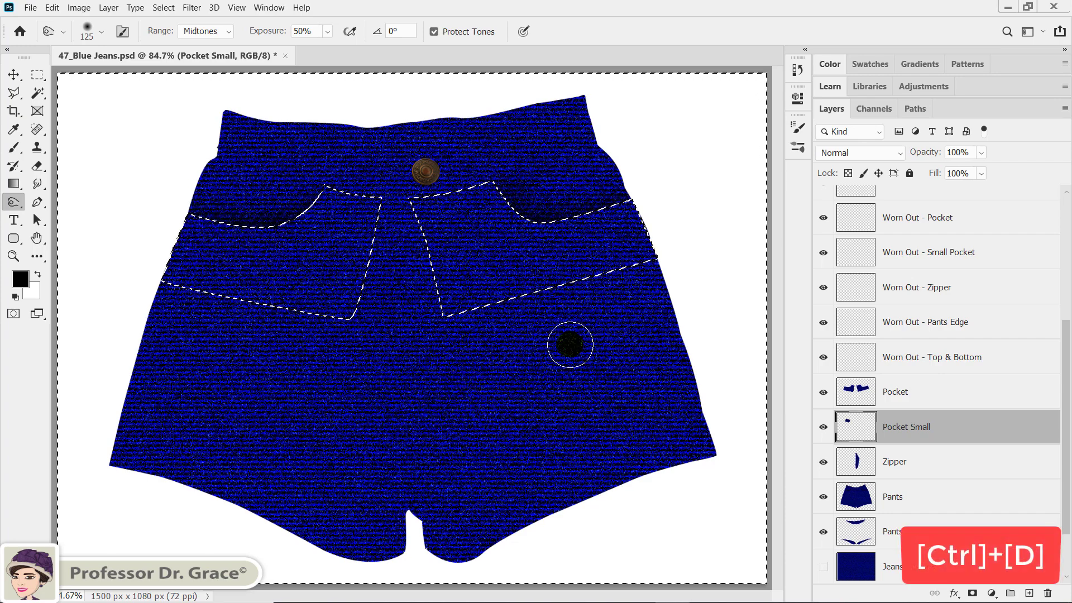
key(ctrl+d)
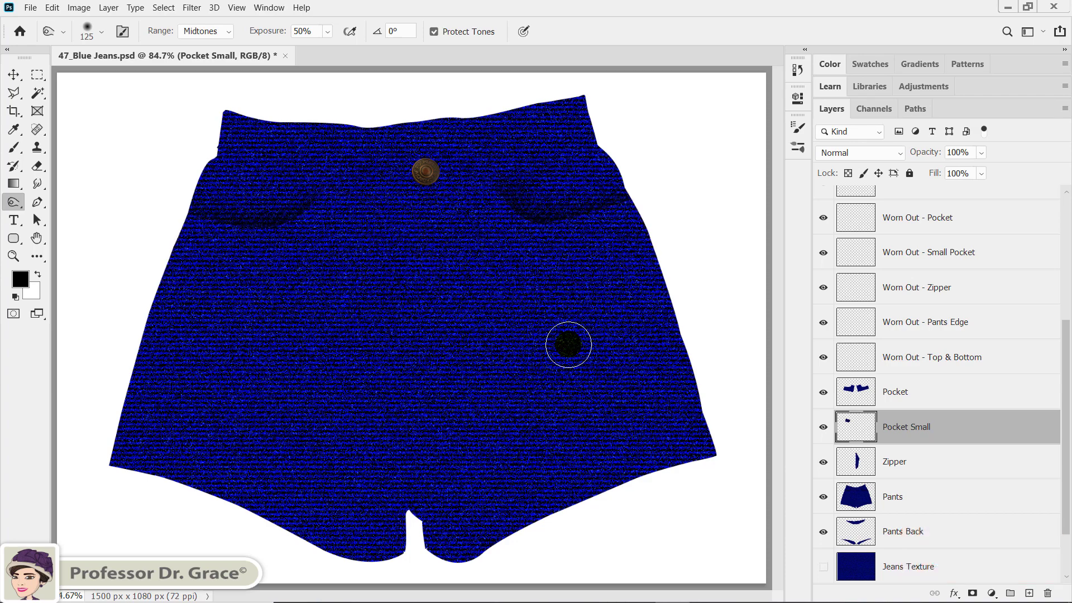
- Load the Pants Back layer's shapes as a selection, burn its waist and leg-hem areas on that layer, and deselect
key(ctrl)
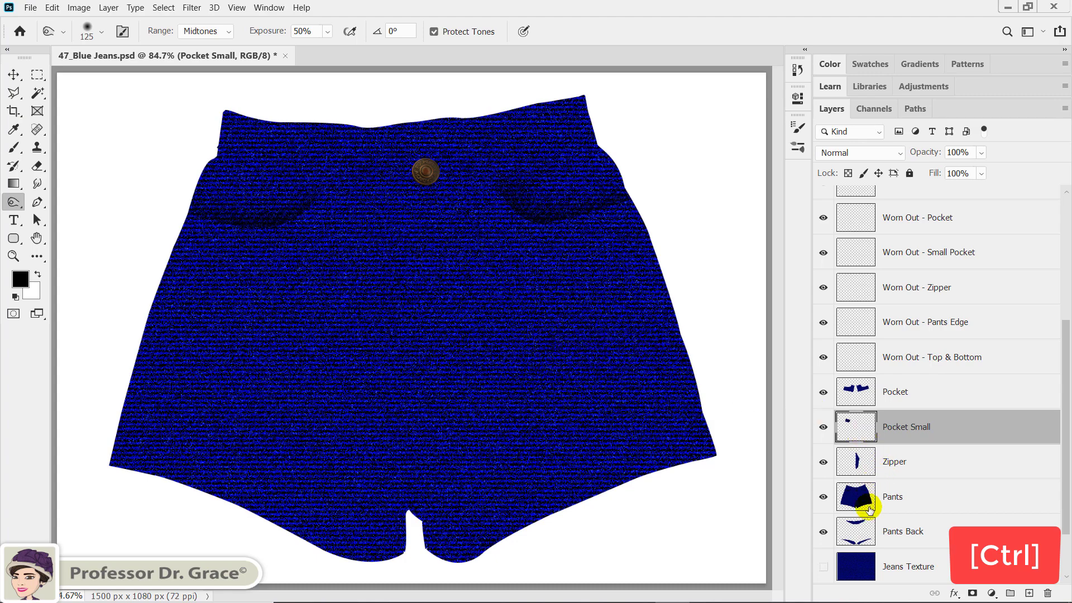
ctrl+click(863, 535)
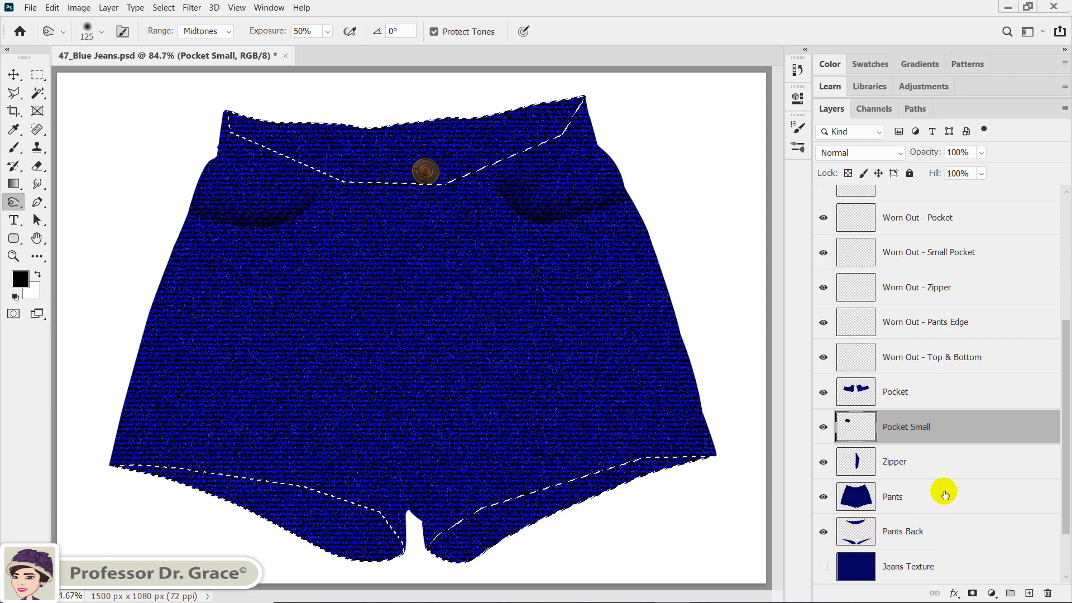
click(945, 525)
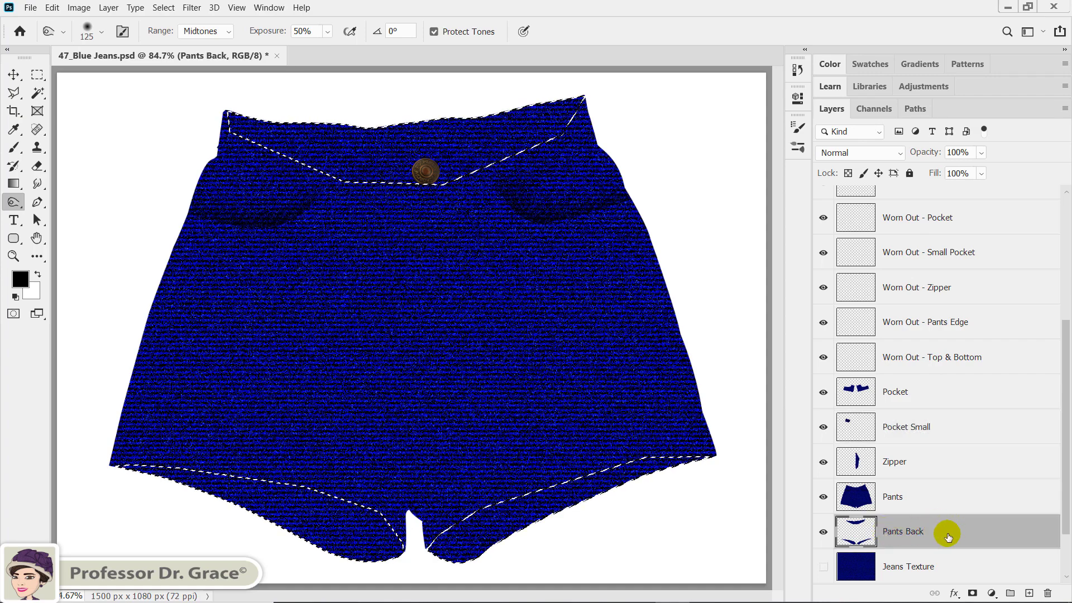
click(308, 127)
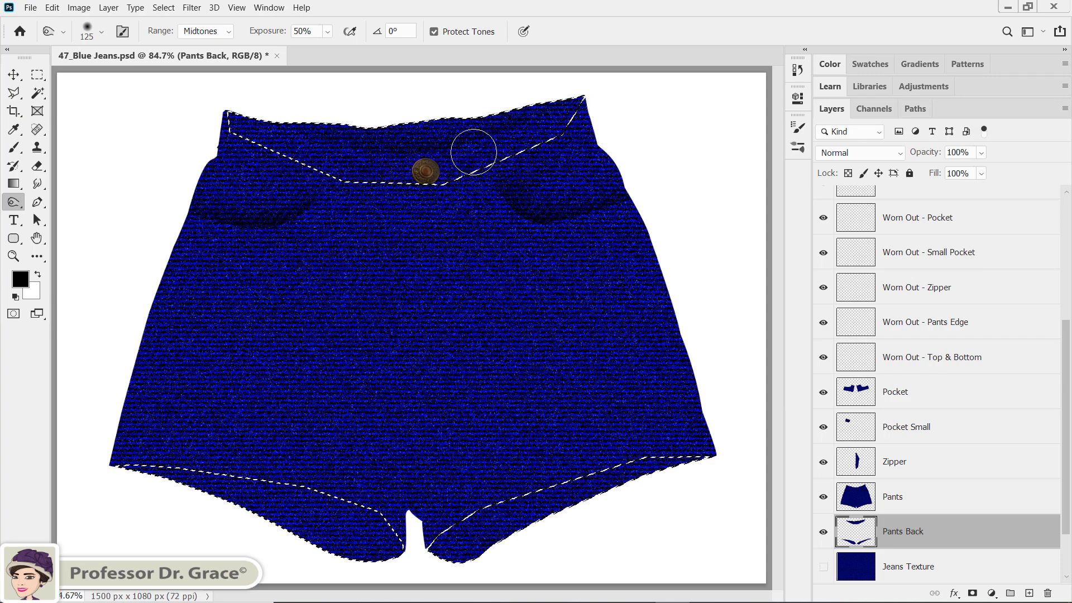
click(221, 486)
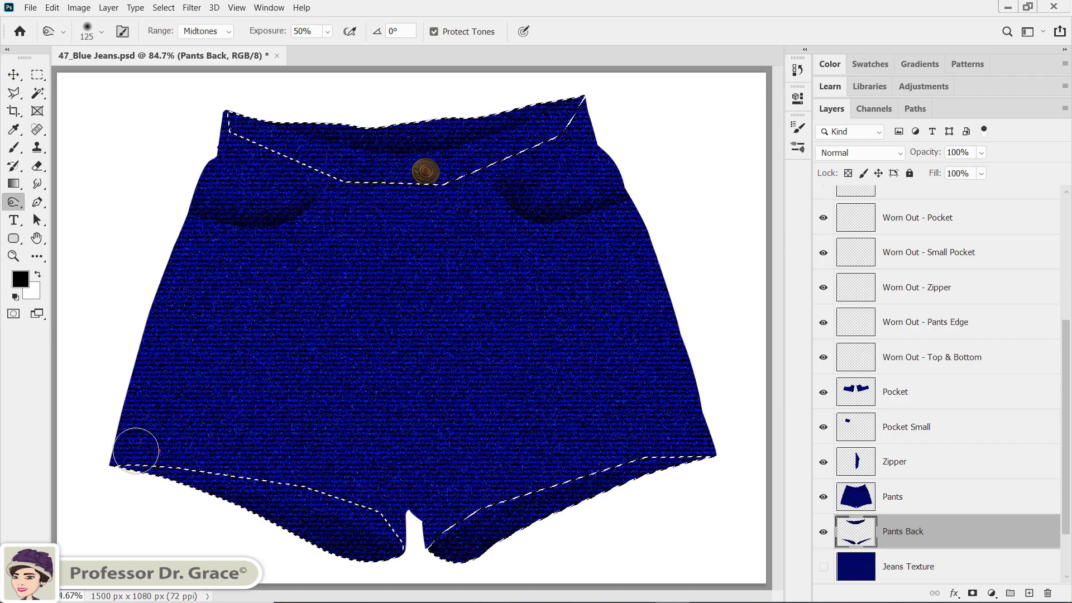
mouse_move(136, 450)
mouse_down()
mouse_move(175, 475)
mouse_move(132, 461)
mouse_up()
shift+click(412, 558)
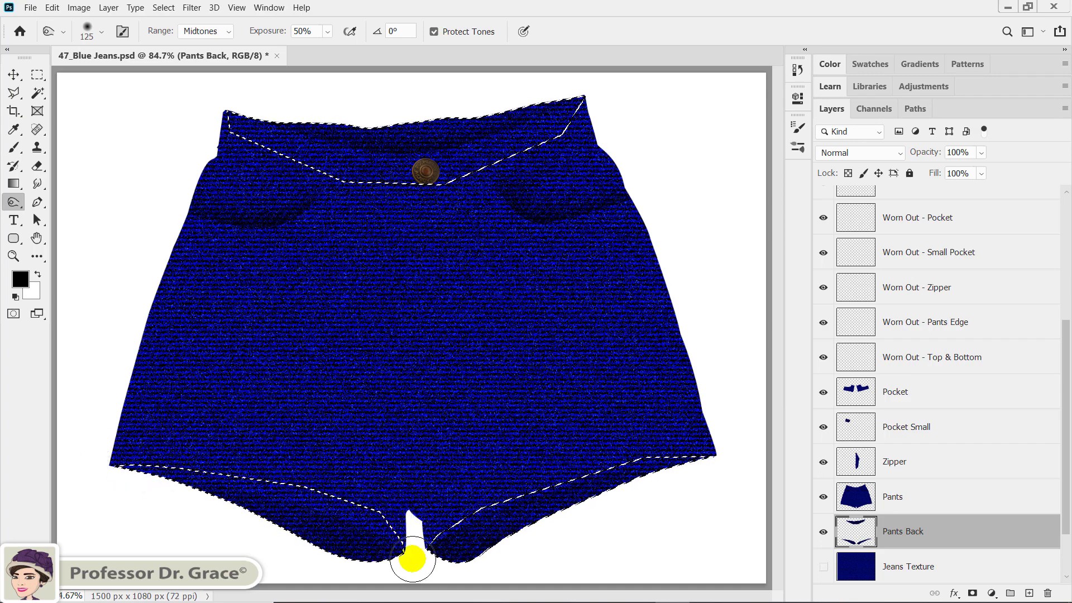
key(ctrl+d)
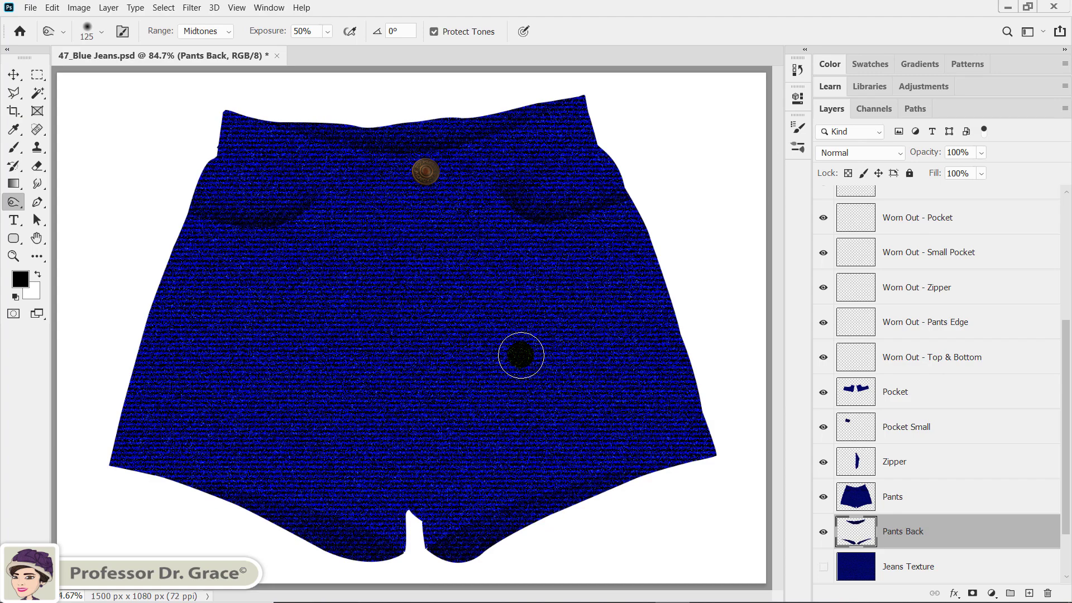
- Select everything outside the Zipper layer's shape by loading its outline as a selection and inverting it
key(ctrl)
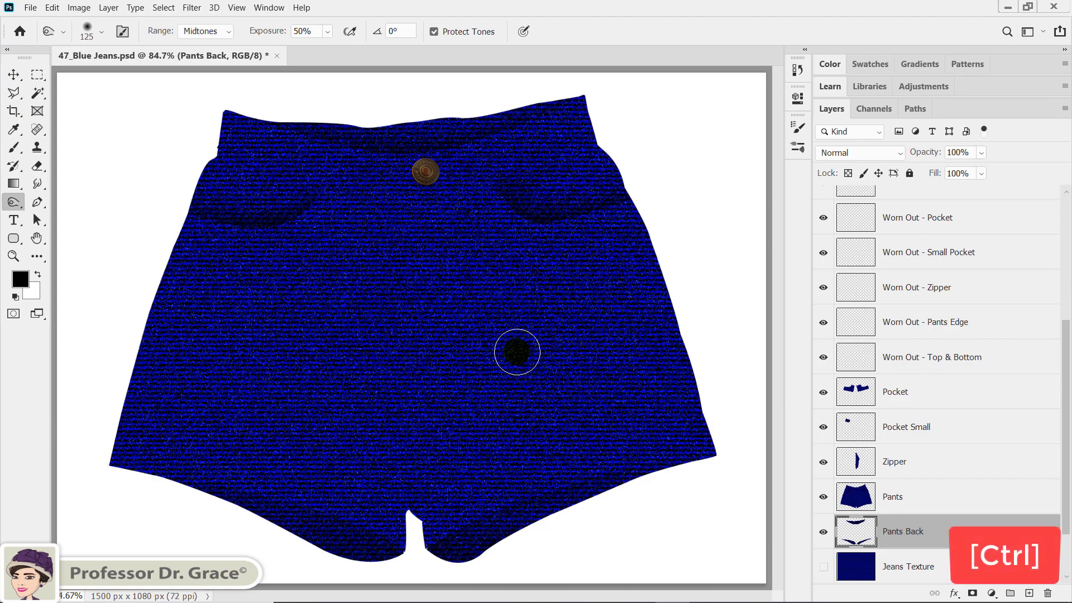
ctrl+click(857, 458)
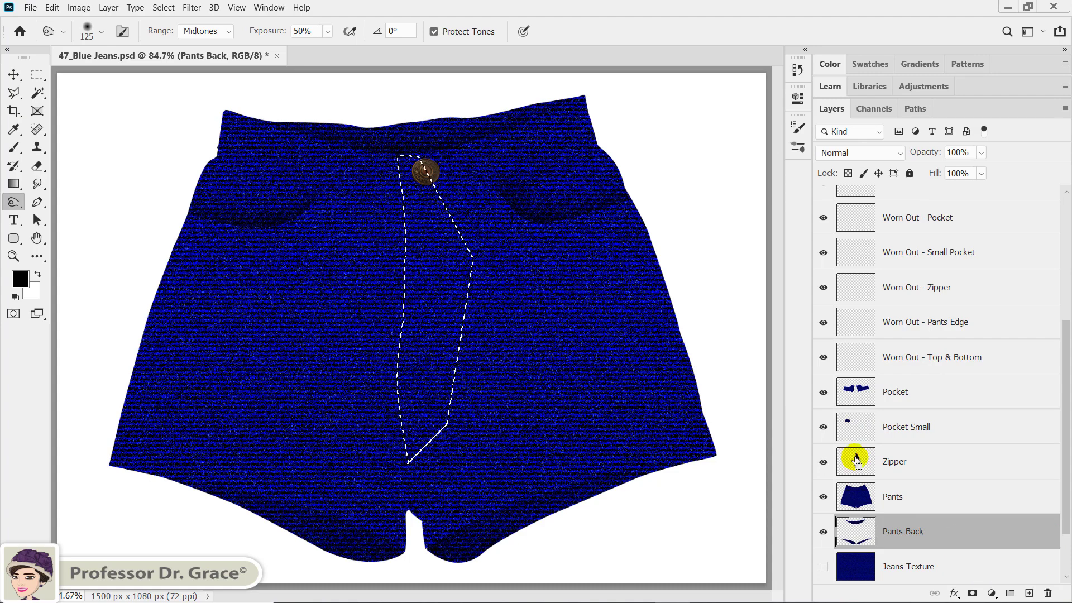
click(428, 255)
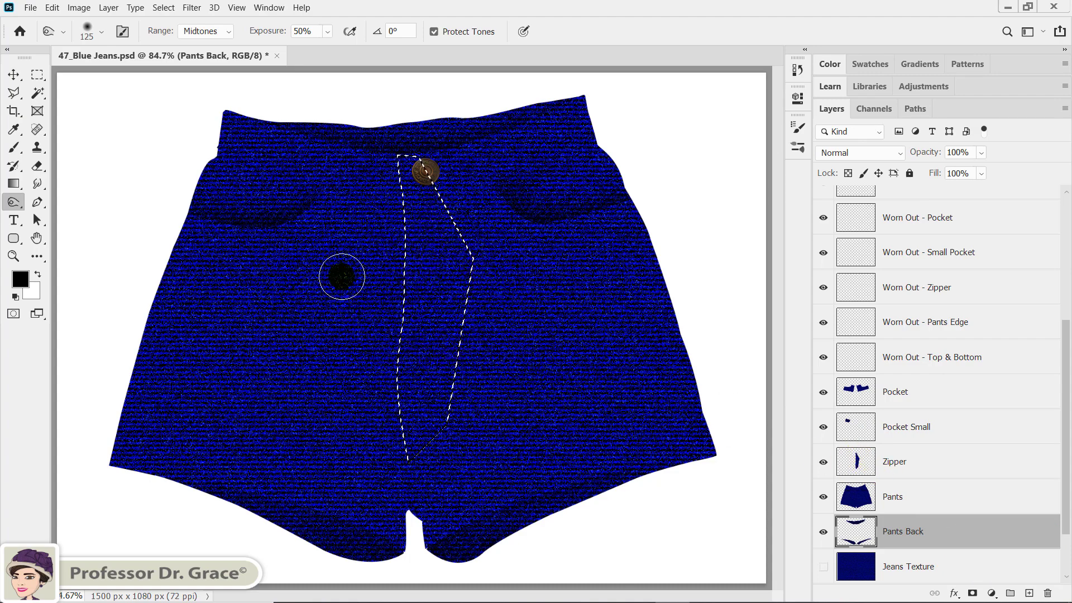
key(shift+ctrl+i)
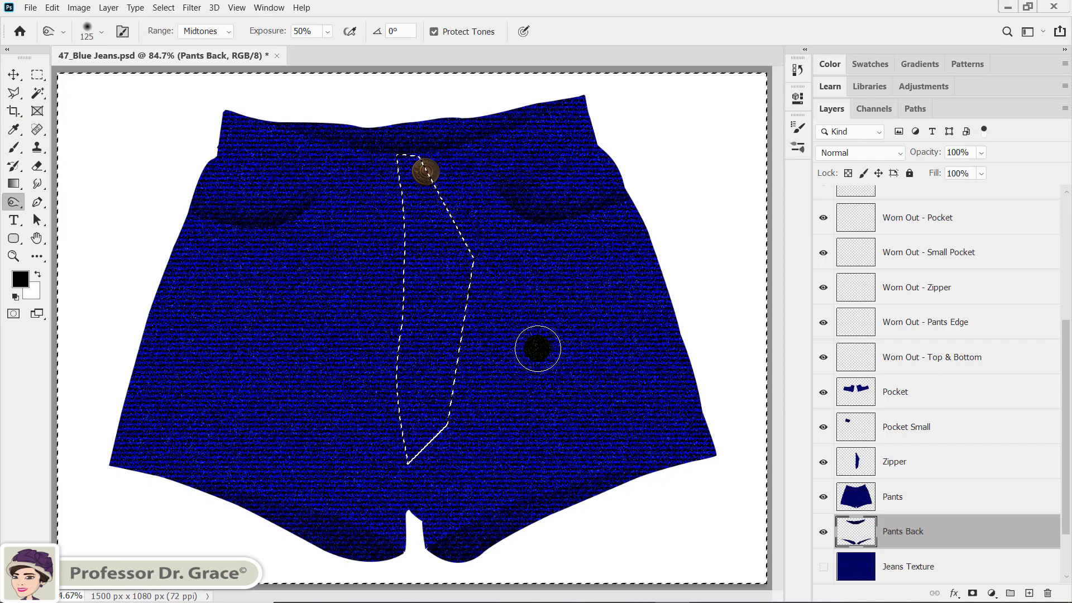
- Burn the Pants layer along the zipper flap's left edge down to the crotch, and deselect
click(913, 502)
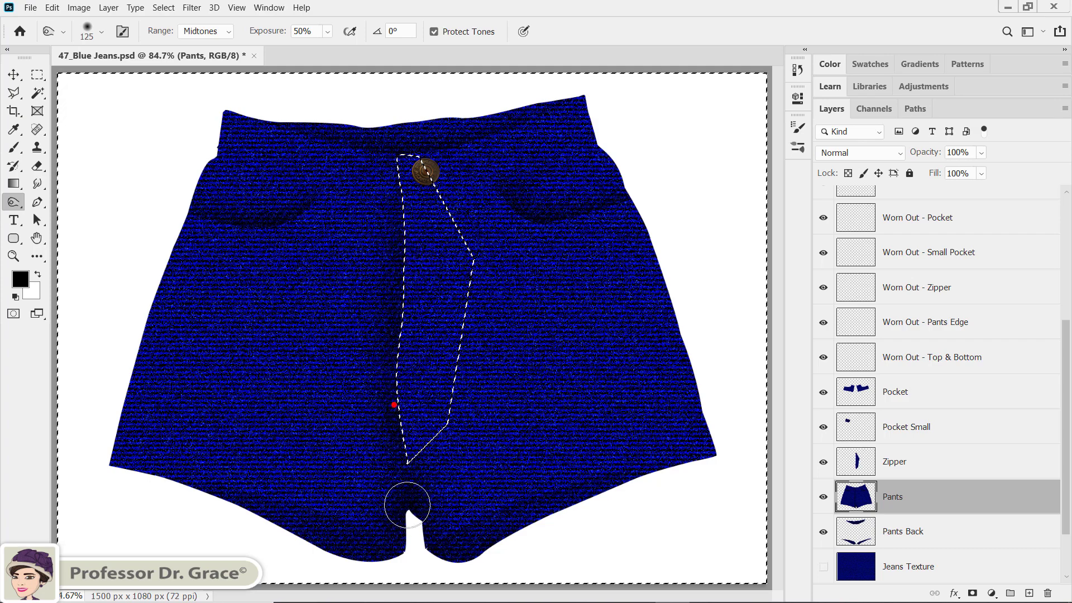
mouse_move(392, 475)
mouse_down()
mouse_move(369, 481)
mouse_move(359, 531)
mouse_move(403, 536)
mouse_move(397, 551)
mouse_move(443, 531)
mouse_up()
mouse_move(525, 447)
mouse_down()
mouse_move(530, 426)
mouse_move(507, 356)
mouse_up()
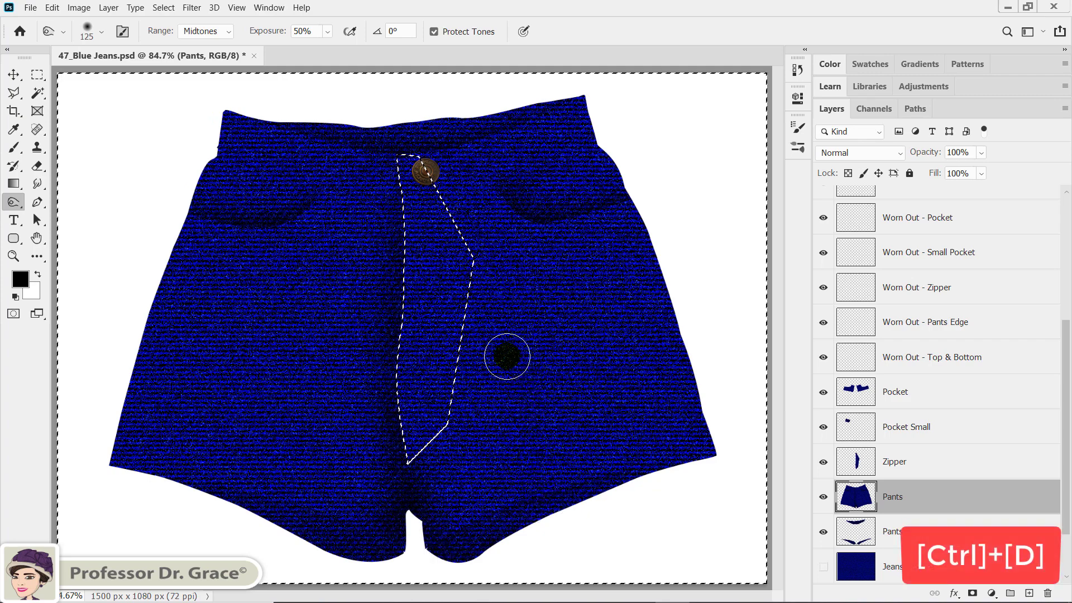
key(ctrl+d)
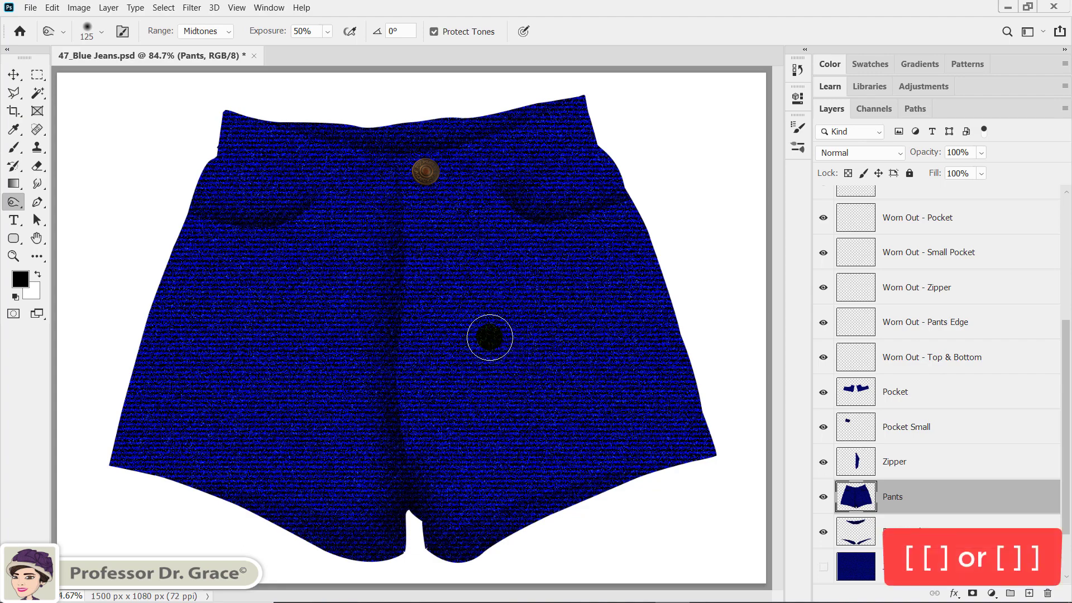
- Reduce the Burn brush to 60 px and burn a curved fold from the crotch along the right leg's hem
key(bracketleft)
key(bracketleft)
key(bracketleft)
key(bracketleft)
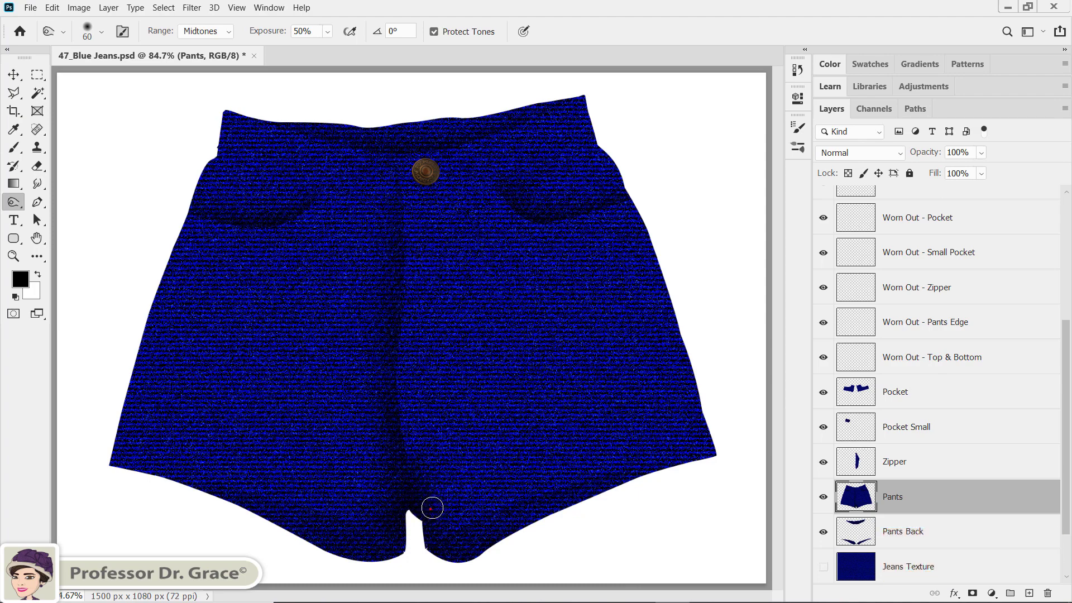
mouse_move(432, 508)
mouse_down()
mouse_move(609, 451)
mouse_move(642, 446)
mouse_move(445, 511)
mouse_move(582, 463)
mouse_move(680, 451)
mouse_move(417, 504)
mouse_up()
click(403, 504)
mouse_move(493, 482)
mouse_down()
mouse_move(648, 443)
mouse_move(447, 511)
mouse_up()
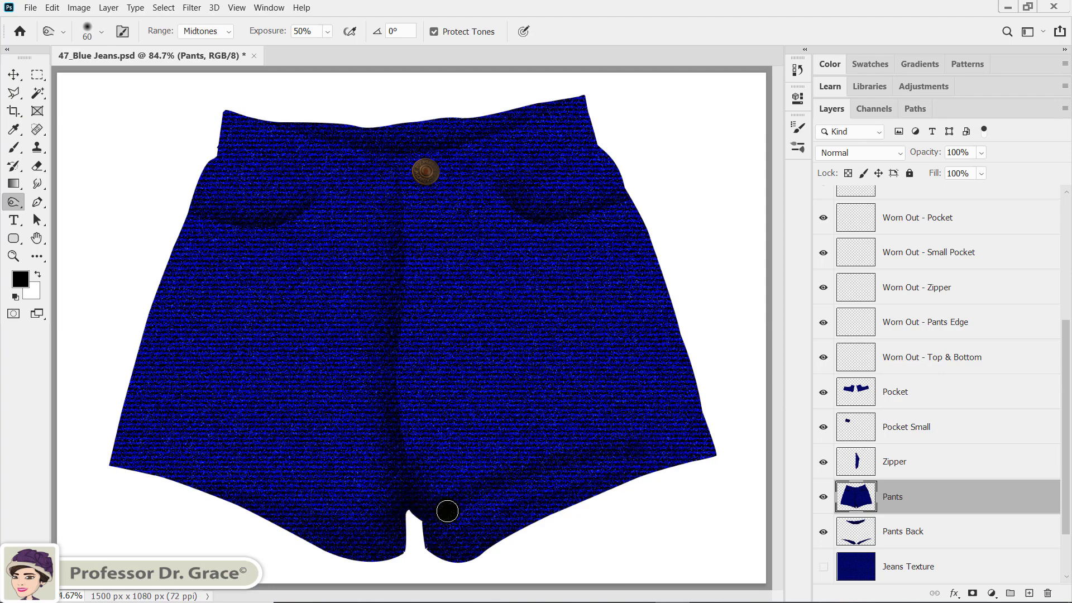
drag(608, 450, 629, 444)
click(628, 452)
mouse_move(700, 450)
mouse_down()
mouse_move(672, 404)
mouse_move(514, 462)
mouse_move(579, 454)
mouse_move(488, 485)
mouse_move(597, 450)
mouse_move(665, 450)
mouse_move(462, 452)
mouse_up()
- Burn two roughly horizontal folds running inward from the right leg's outer edge, at mid-leg and just below the pocket
mouse_move(565, 345)
mouse_down()
mouse_move(519, 357)
mouse_move(500, 378)
mouse_move(454, 369)
mouse_up()
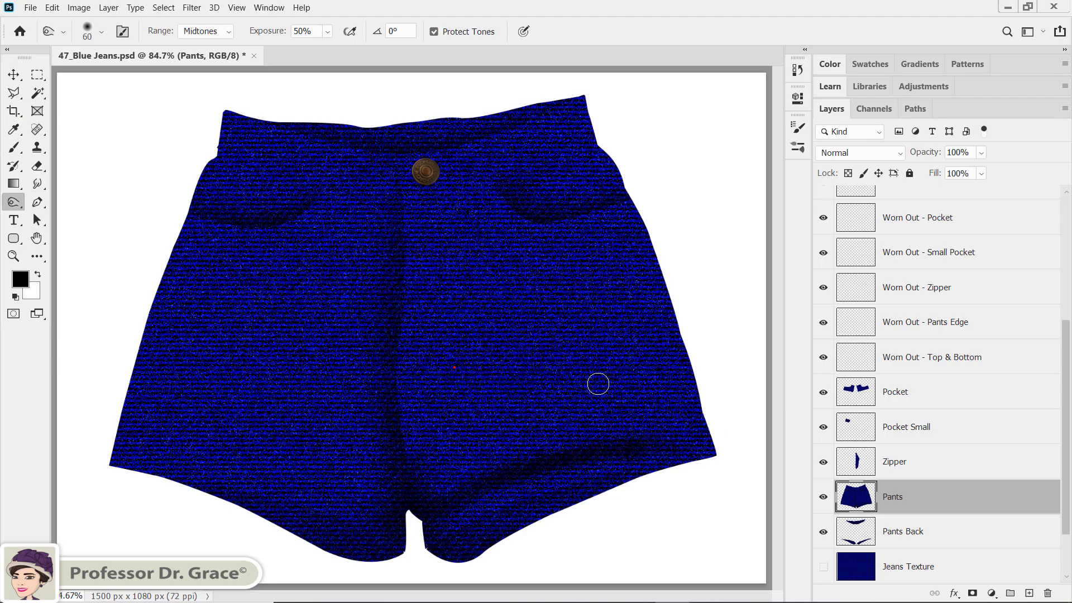
mouse_move(558, 366)
mouse_down()
mouse_move(472, 352)
mouse_move(528, 363)
mouse_up()
click(472, 350)
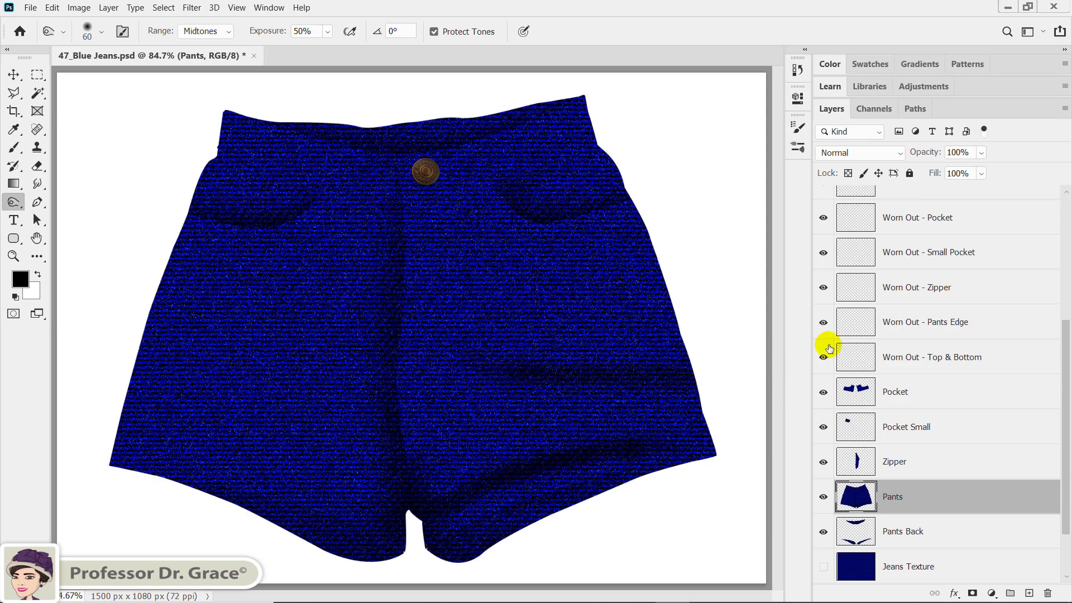
mouse_move(637, 280)
mouse_down()
mouse_move(557, 296)
mouse_move(622, 305)
mouse_move(503, 302)
mouse_up()
drag(608, 290, 519, 303)
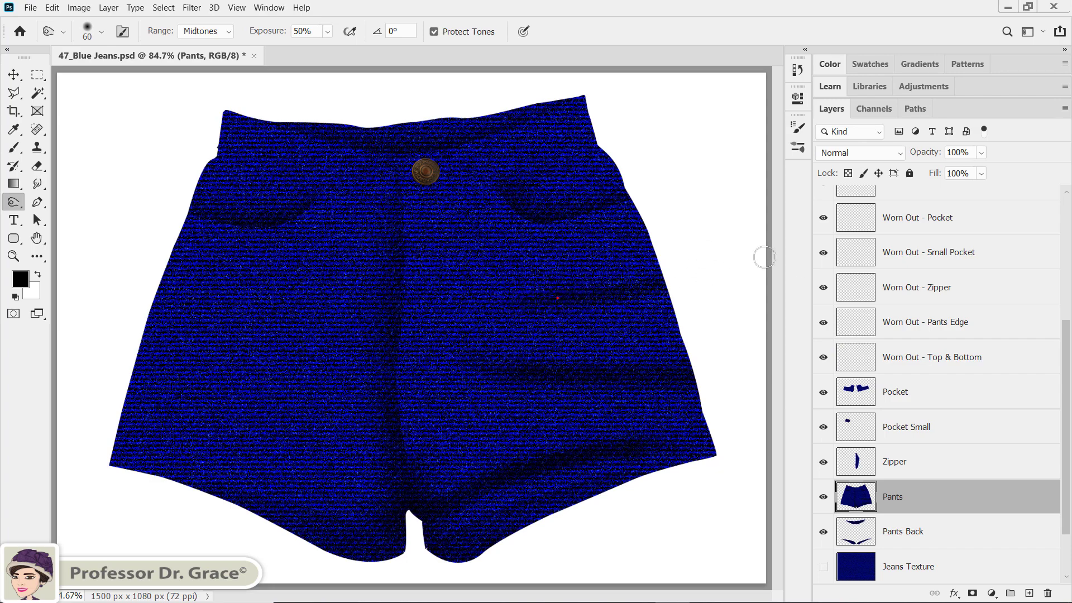
drag(658, 282, 570, 293)
- Burn a curved fold from the crotch along the left leg's hem
mouse_move(365, 326)
mouse_down()
mouse_move(342, 335)
mouse_move(368, 495)
mouse_move(380, 507)
mouse_up()
mouse_move(161, 433)
mouse_down()
mouse_move(151, 432)
mouse_move(174, 444)
mouse_up()
mouse_move(235, 461)
mouse_down()
mouse_move(172, 431)
mouse_move(358, 505)
mouse_move(146, 433)
mouse_move(298, 470)
mouse_move(134, 430)
mouse_move(133, 442)
mouse_move(181, 437)
mouse_move(156, 439)
mouse_up()
- Burn a second curved fold across the middle of the left leg, from the zipper seam toward the outer edge
mouse_move(375, 414)
mouse_down()
mouse_move(385, 378)
mouse_move(383, 402)
mouse_move(392, 384)
mouse_up()
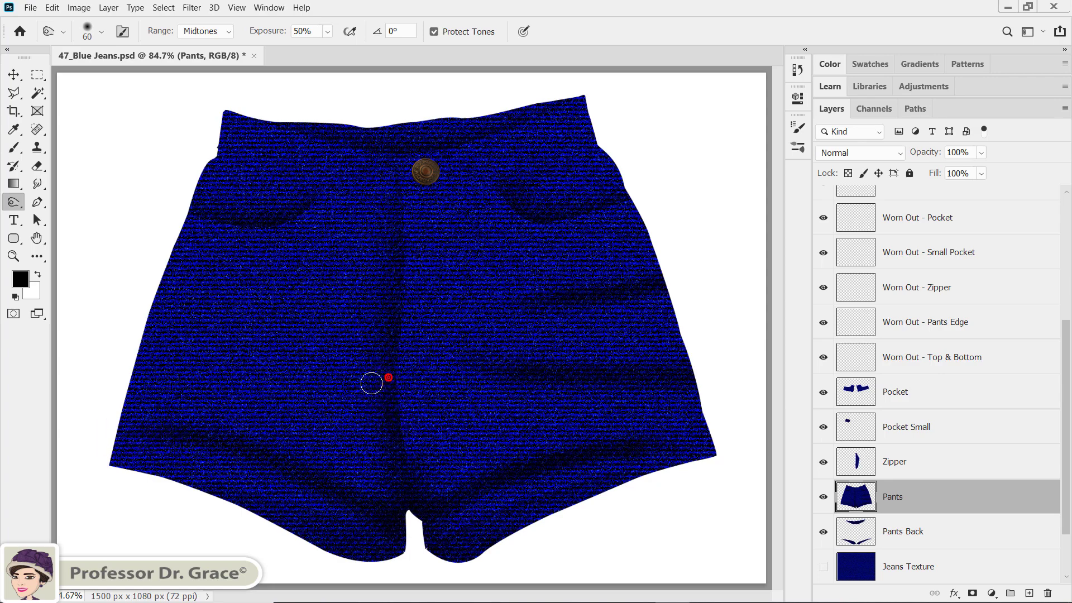
drag(411, 403, 402, 401)
drag(163, 344, 190, 341)
drag(393, 415, 393, 415)
drag(174, 336, 213, 332)
drag(350, 375, 357, 374)
drag(268, 330, 249, 331)
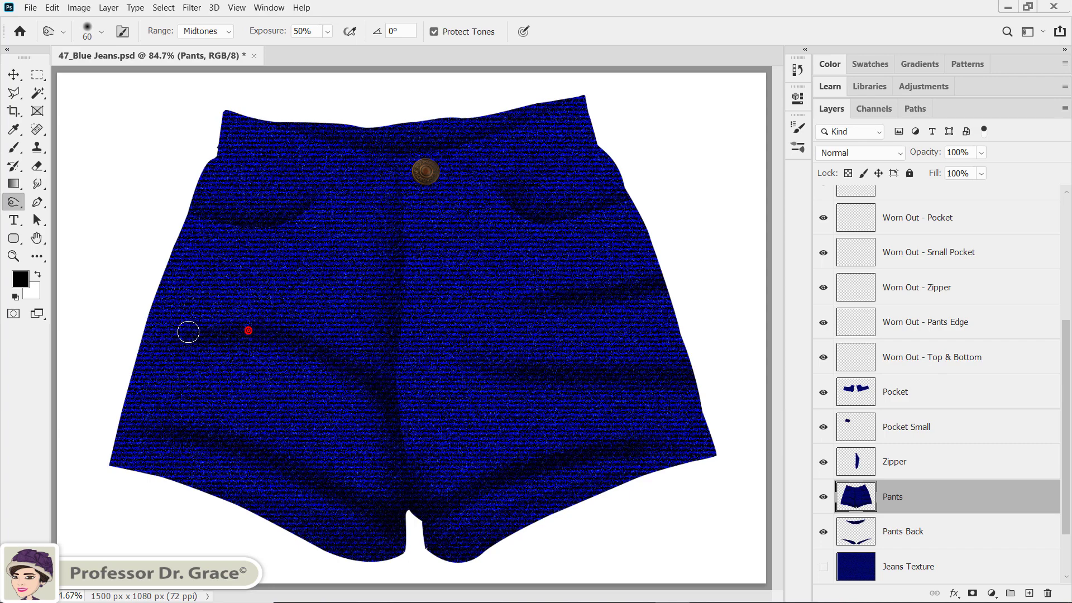
click(177, 374)
- Deepen the right leg's horizontal folds and the hem folds on both legs with more Burn strokes
click(475, 368)
mouse_move(481, 344)
mouse_down()
mouse_move(508, 311)
mouse_move(614, 299)
mouse_up()
mouse_move(506, 302)
mouse_down()
mouse_move(479, 302)
mouse_move(491, 302)
mouse_up()
mouse_move(485, 343)
mouse_down()
mouse_move(450, 342)
mouse_move(524, 373)
mouse_move(462, 361)
mouse_up()
click(494, 488)
mouse_move(95, 459)
mouse_down()
mouse_move(136, 435)
mouse_move(363, 470)
mouse_up()
mouse_move(658, 452)
mouse_down()
mouse_move(787, 459)
mouse_move(662, 452)
mouse_move(761, 460)
mouse_move(689, 451)
mouse_up()
drag(753, 459, 672, 454)
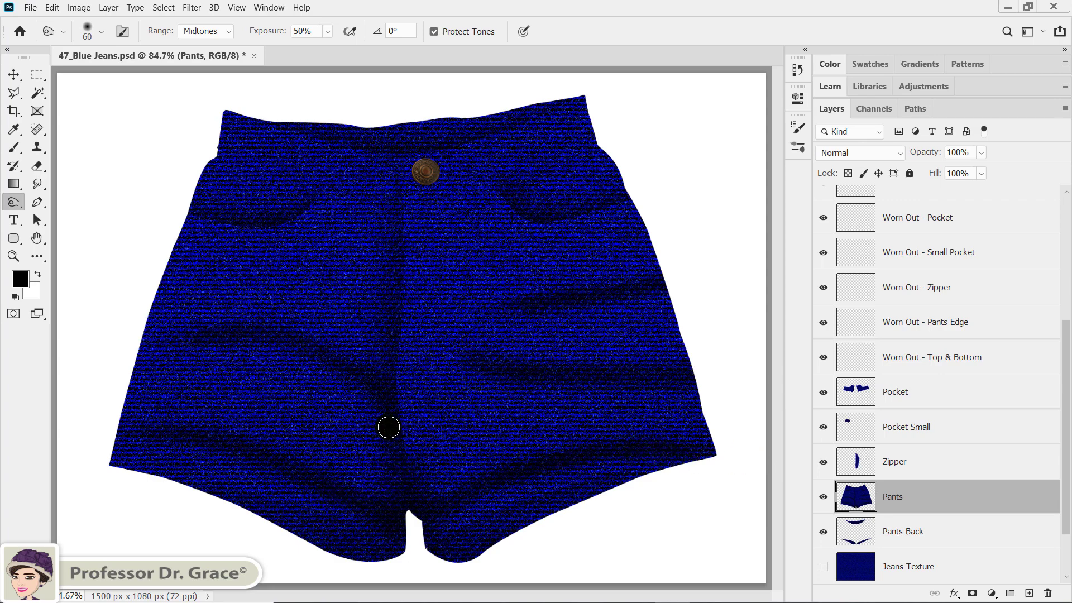
- Switch to the Dodge tool and enlarge its brush to 125 px
right_click(12, 201)
click(71, 200)
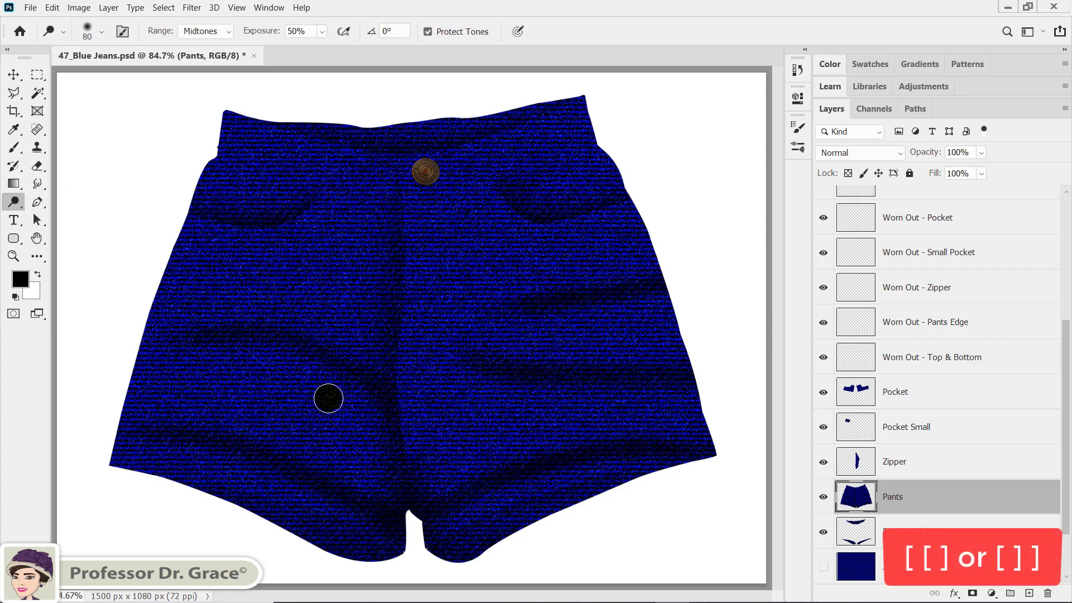
key(bracketright)
key(bracketright)
key(bracketright)
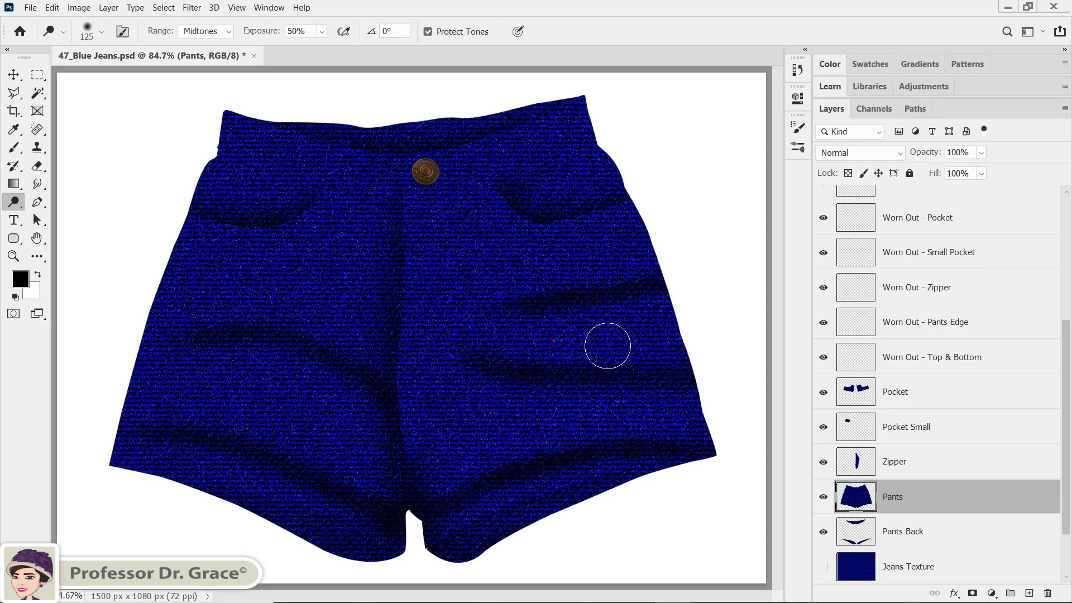
- Dodge highlights onto the Pants layer across both legs, the hips and along the zipper seam
mouse_move(629, 250)
mouse_down()
mouse_move(509, 266)
mouse_move(468, 312)
mouse_up()
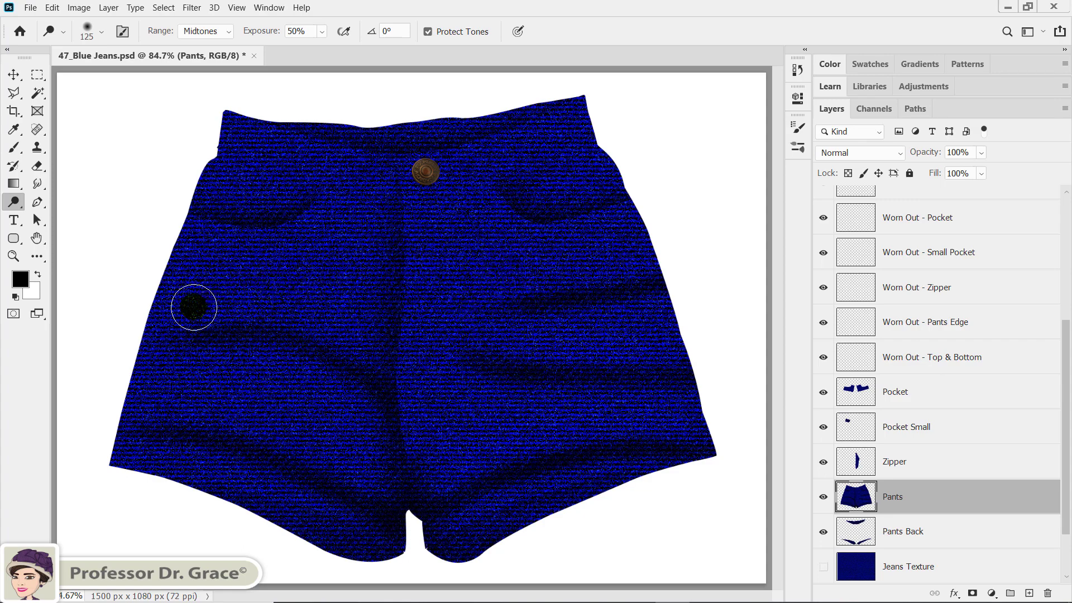
mouse_move(194, 307)
mouse_down()
mouse_move(337, 333)
mouse_move(366, 354)
mouse_move(320, 312)
mouse_move(192, 302)
mouse_move(256, 301)
mouse_move(311, 361)
mouse_move(205, 419)
mouse_move(330, 441)
mouse_move(359, 419)
mouse_move(370, 461)
mouse_move(309, 378)
mouse_move(383, 464)
mouse_move(276, 407)
mouse_move(244, 497)
mouse_move(184, 459)
mouse_move(149, 462)
mouse_move(236, 492)
mouse_move(258, 485)
mouse_up()
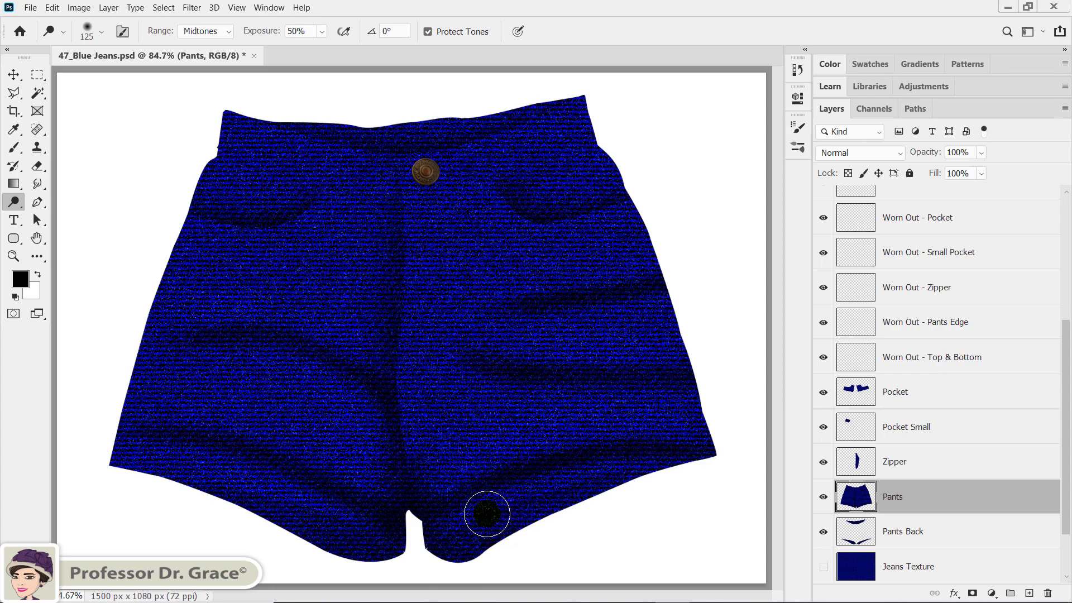
click(486, 512)
mouse_move(596, 174)
mouse_down()
mouse_move(605, 172)
mouse_move(595, 160)
mouse_move(615, 205)
mouse_up()
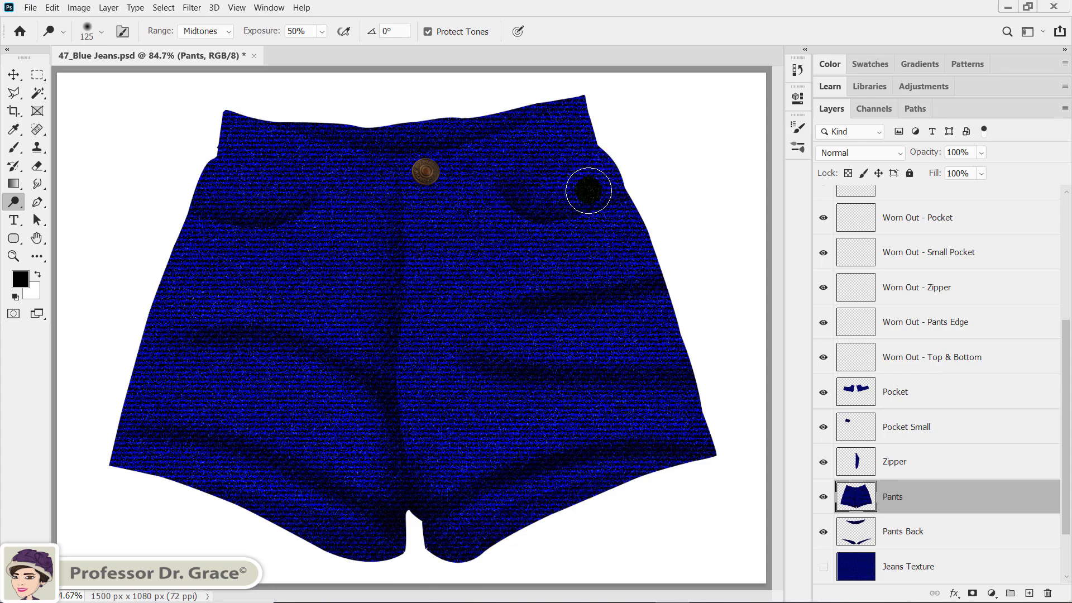
mouse_move(232, 187)
mouse_down()
mouse_move(285, 200)
mouse_move(235, 246)
mouse_move(320, 270)
mouse_move(335, 245)
mouse_up()
mouse_move(338, 228)
mouse_down()
mouse_move(352, 229)
mouse_move(386, 160)
mouse_up()
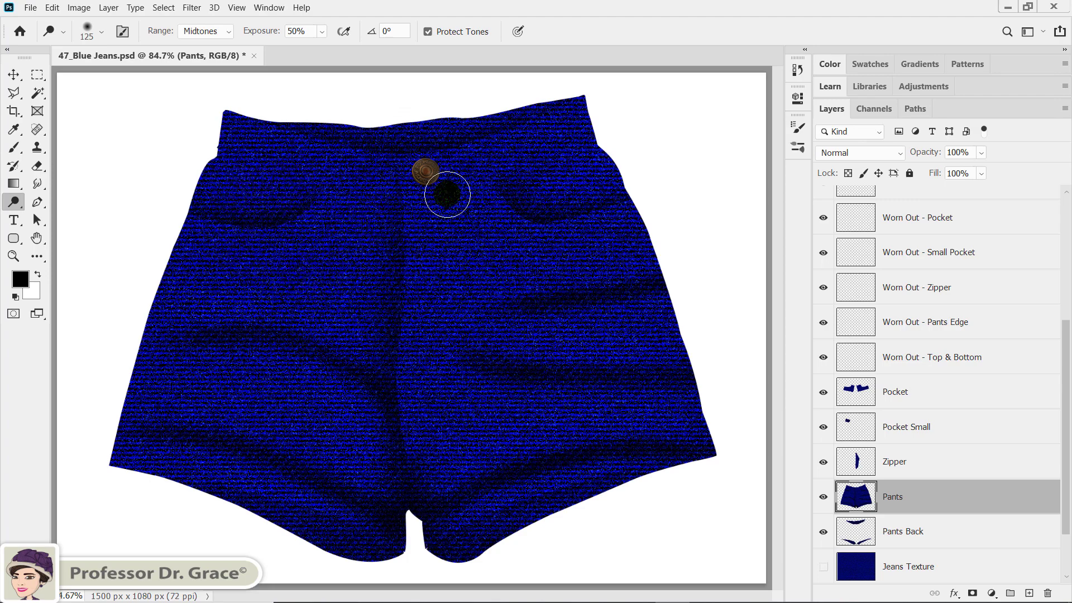
drag(438, 257, 419, 354)
mouse_move(422, 420)
mouse_down()
mouse_move(423, 306)
mouse_move(443, 209)
mouse_move(452, 220)
mouse_move(467, 192)
mouse_up()
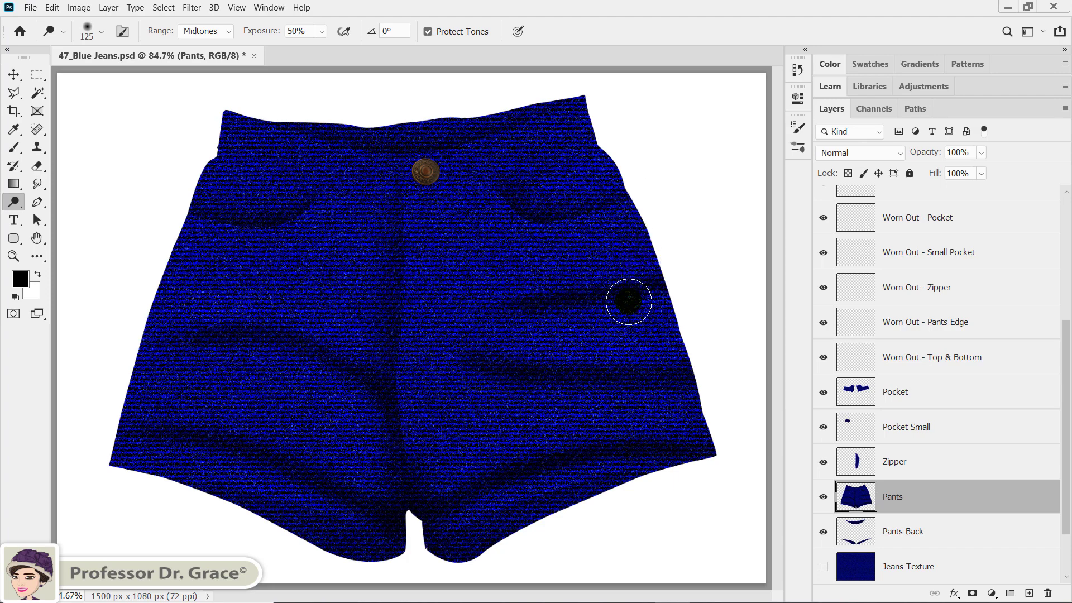
- Brighten the areas between the folds on both legs with more Dodge strokes, undoing the last dab beside the zipper seam
drag(626, 299, 609, 326)
drag(610, 416, 638, 413)
drag(328, 417, 309, 429)
drag(201, 407, 193, 407)
drag(230, 314, 198, 309)
drag(294, 303, 318, 315)
drag(440, 240, 441, 240)
key(ctrl+z)
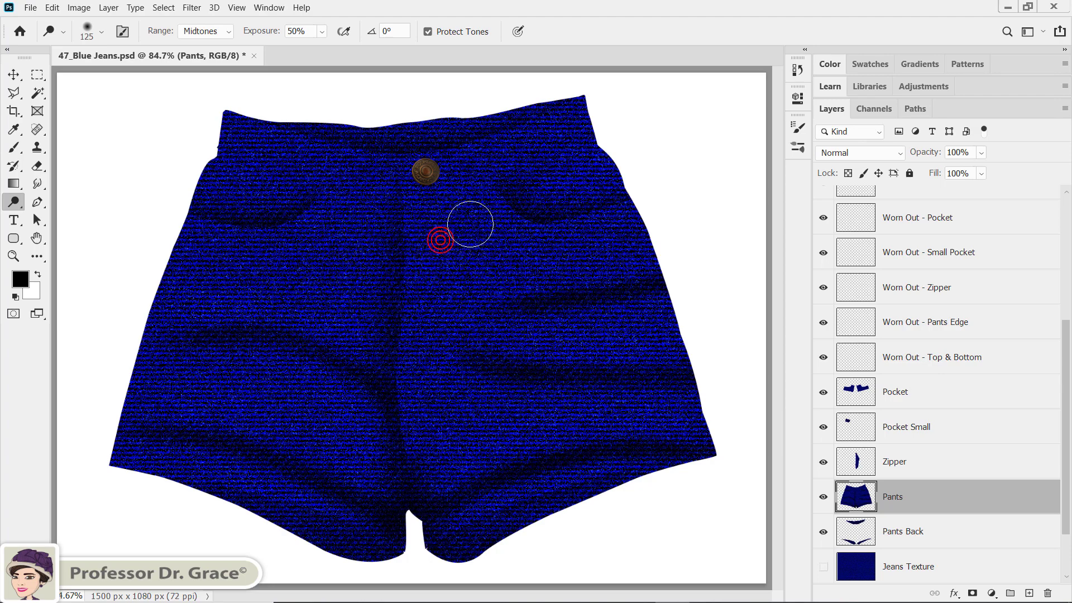
- Dodge spots below the right pocket and between the right leg's folds, undoing the unwanted dabs
click(556, 236)
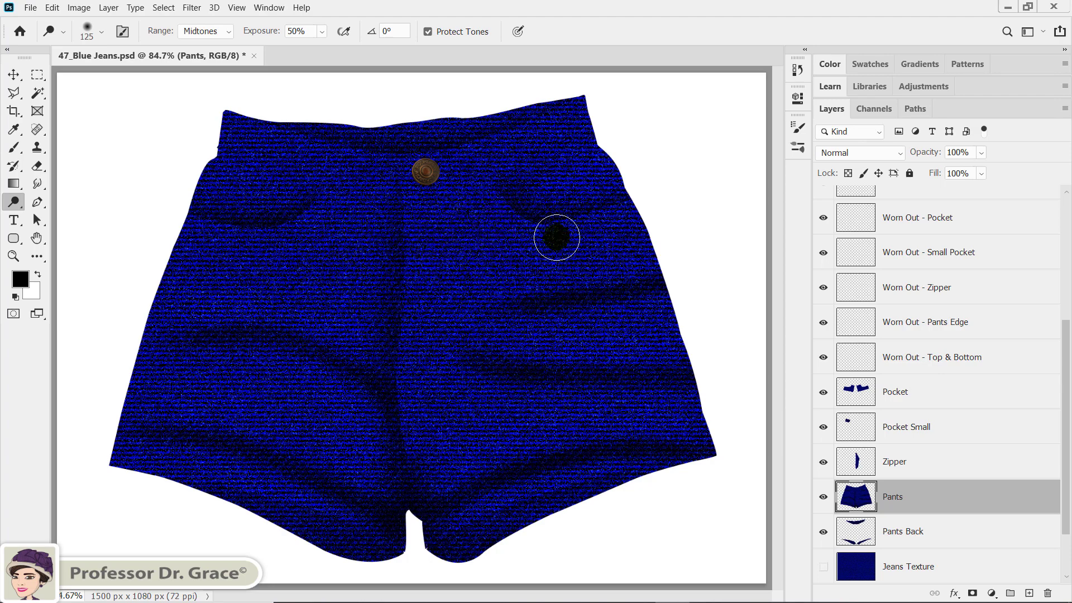
click(620, 236)
drag(621, 236, 608, 235)
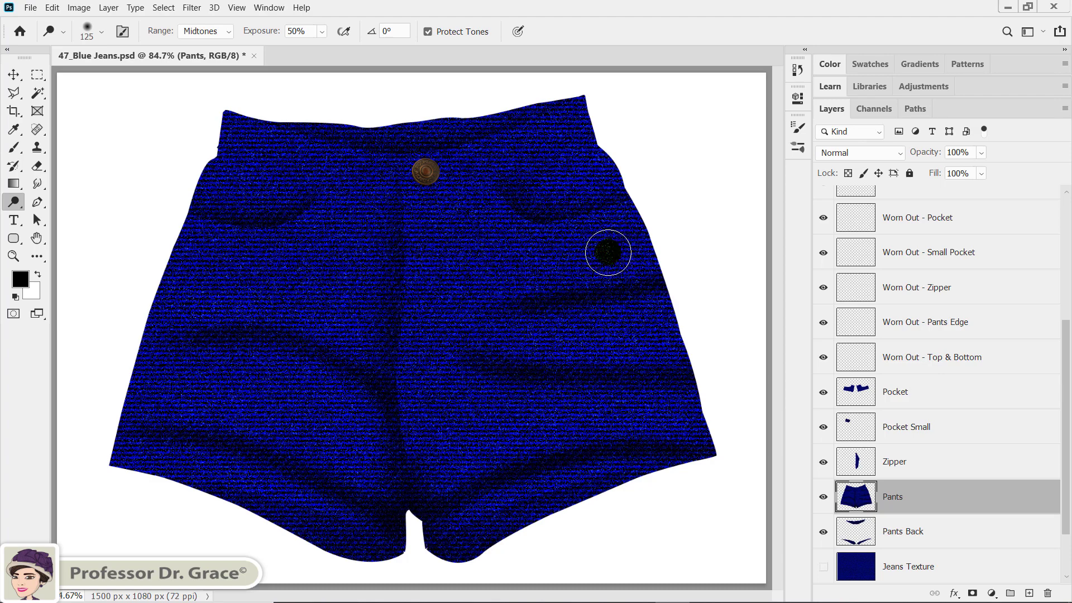
click(645, 326)
click(634, 324)
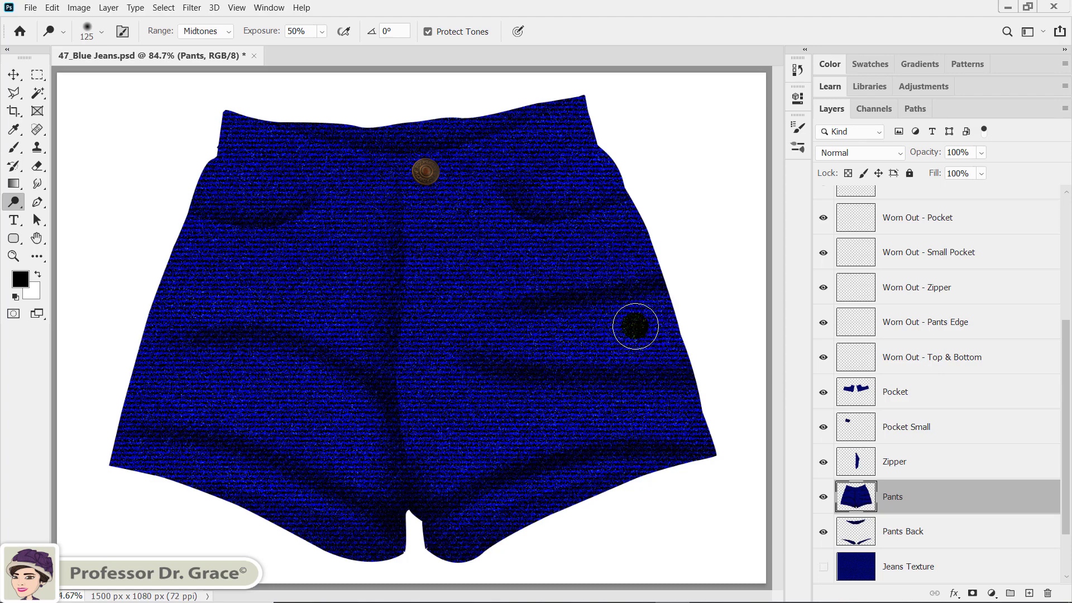
key(ctrl+z)
click(519, 335)
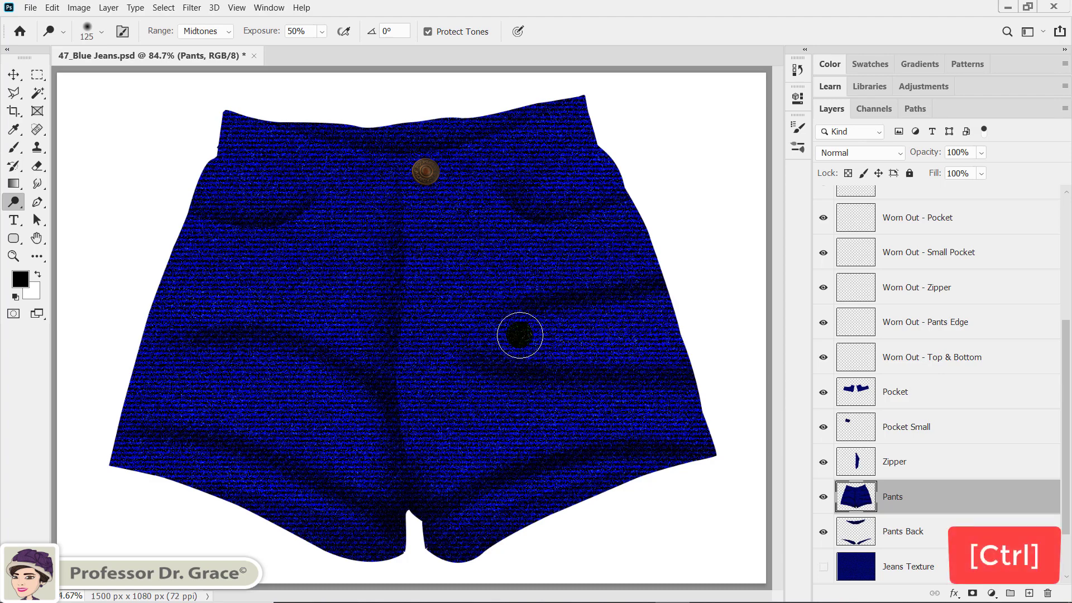
key(ctrl+z)
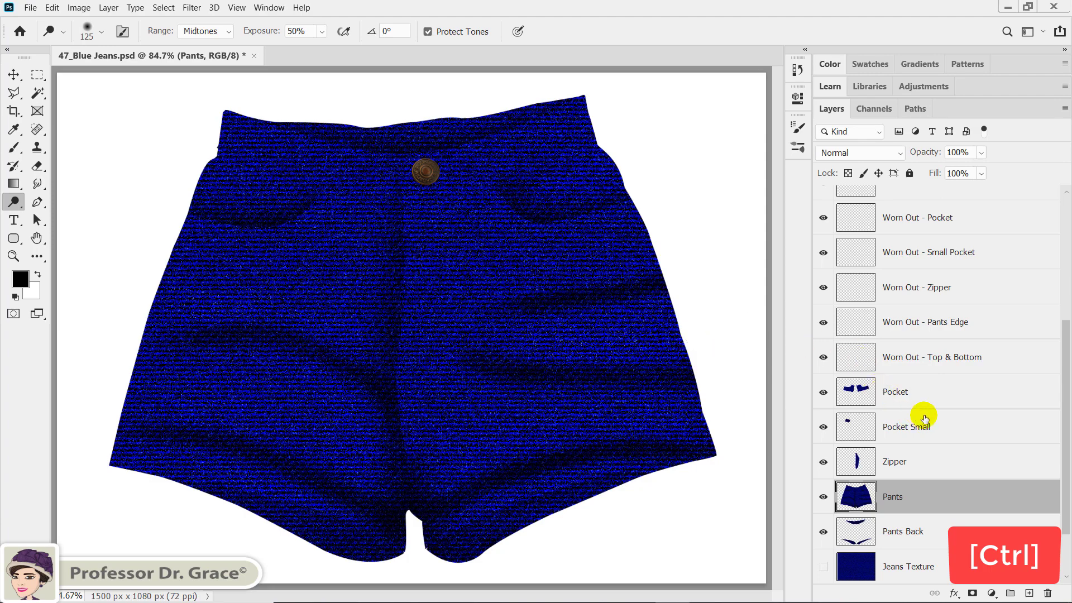
- Load the Waist layer's outline as a selection and invert it to protect the waistband
scroll(925, 419, up, 5)
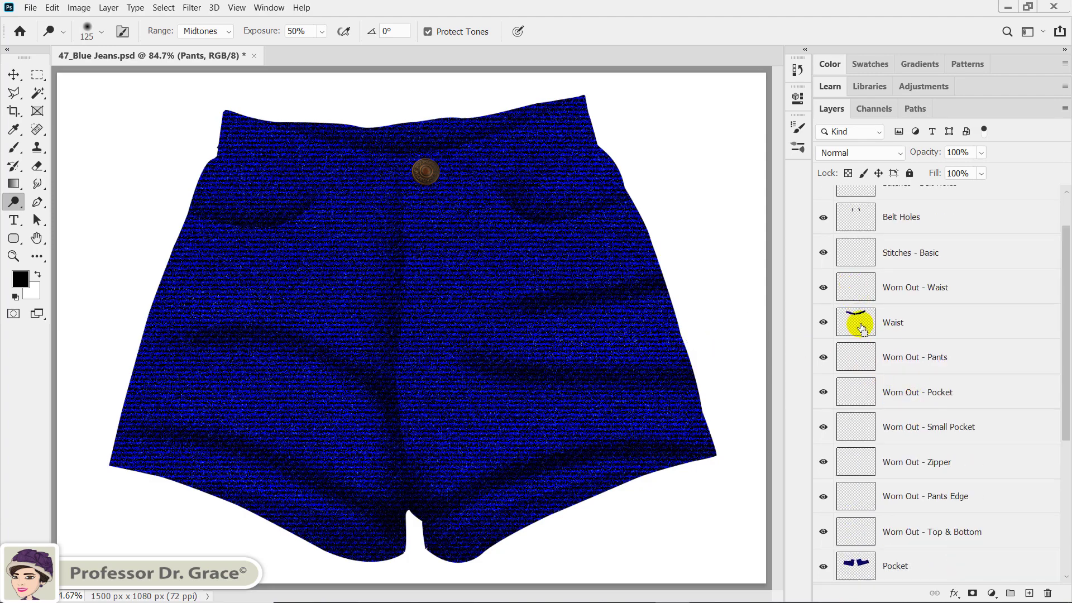
ctrl+click(861, 328)
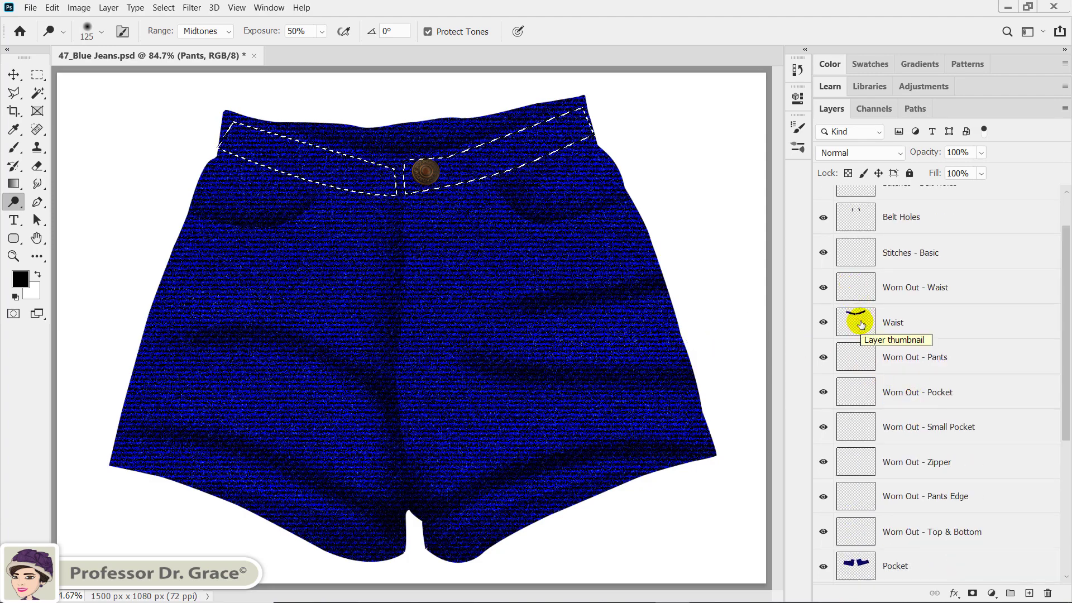
key(ctrl+shift+i)
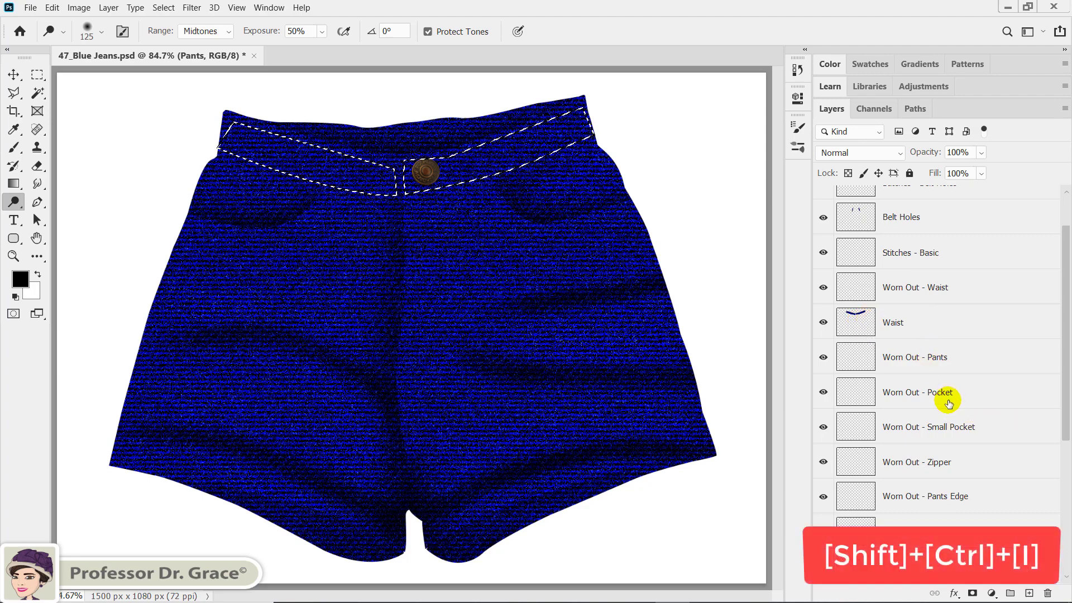
key(ctrl+shift+i)
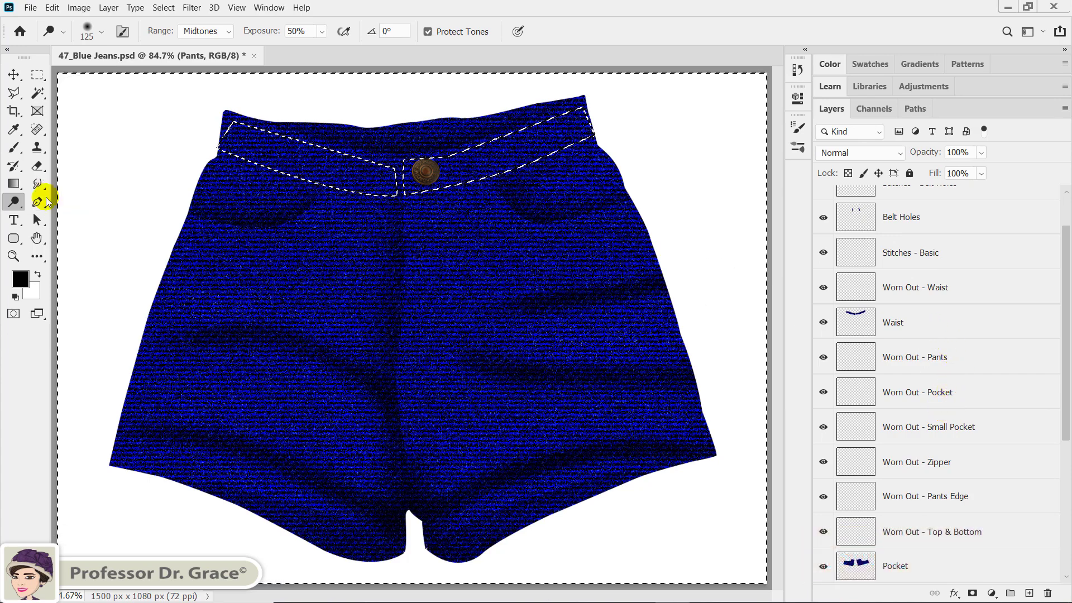
- Burn a shadow on the Pants layer along the waistband's lower edge on both sides, and clear the selection
right_click(13, 205)
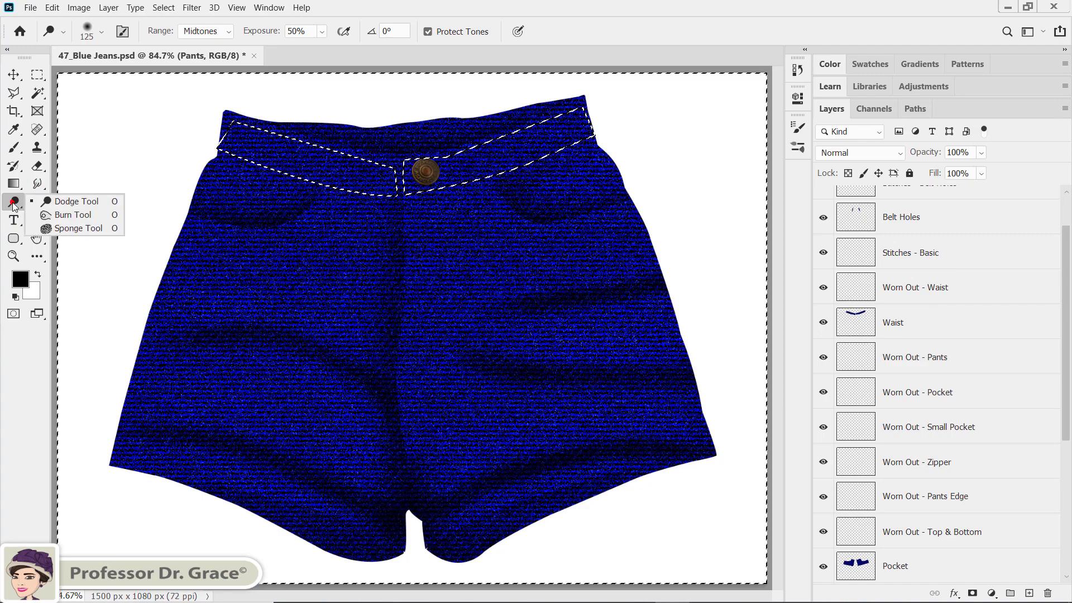
click(67, 214)
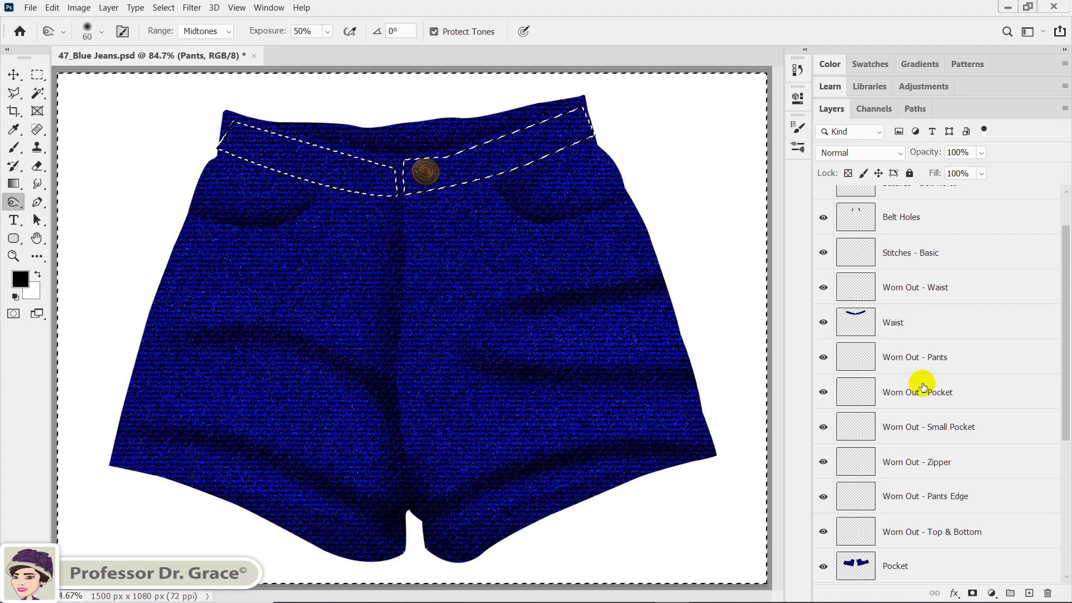
scroll(946, 398, down, 3)
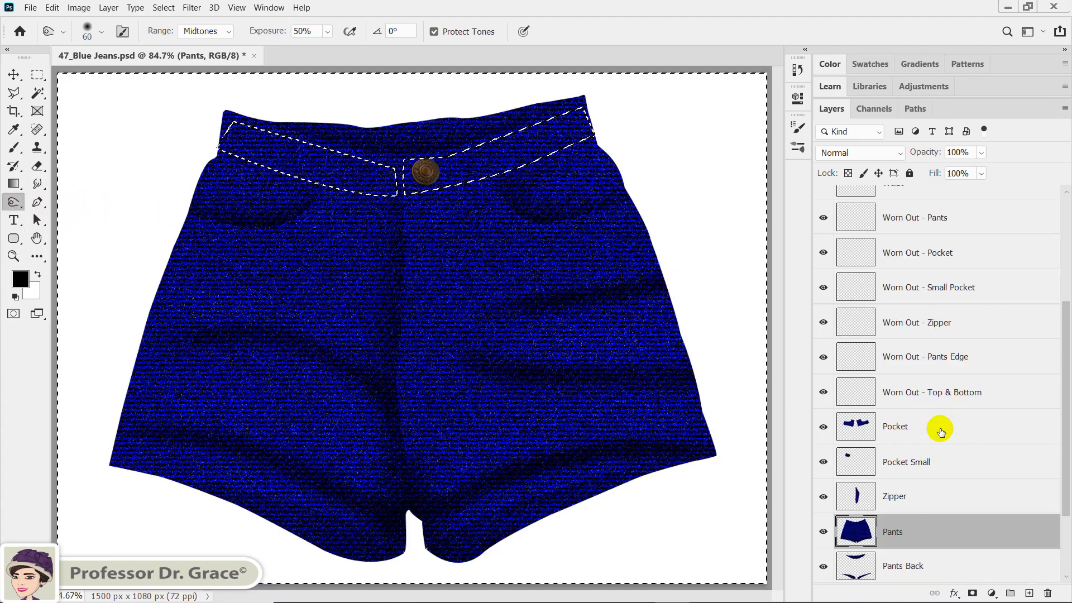
click(887, 535)
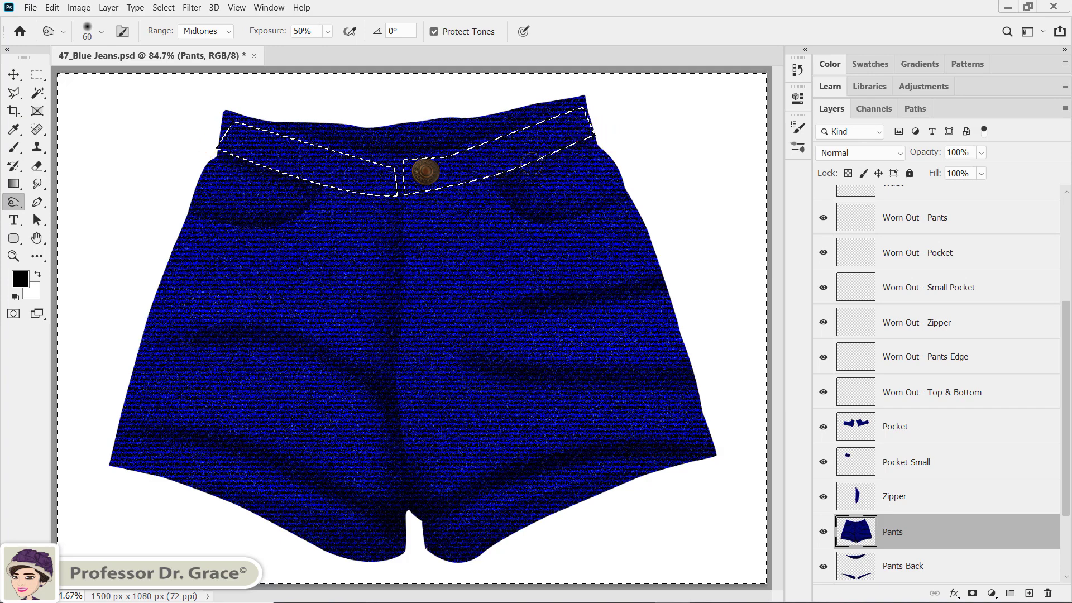
mouse_move(489, 182)
mouse_down()
mouse_move(415, 185)
mouse_move(476, 181)
mouse_up()
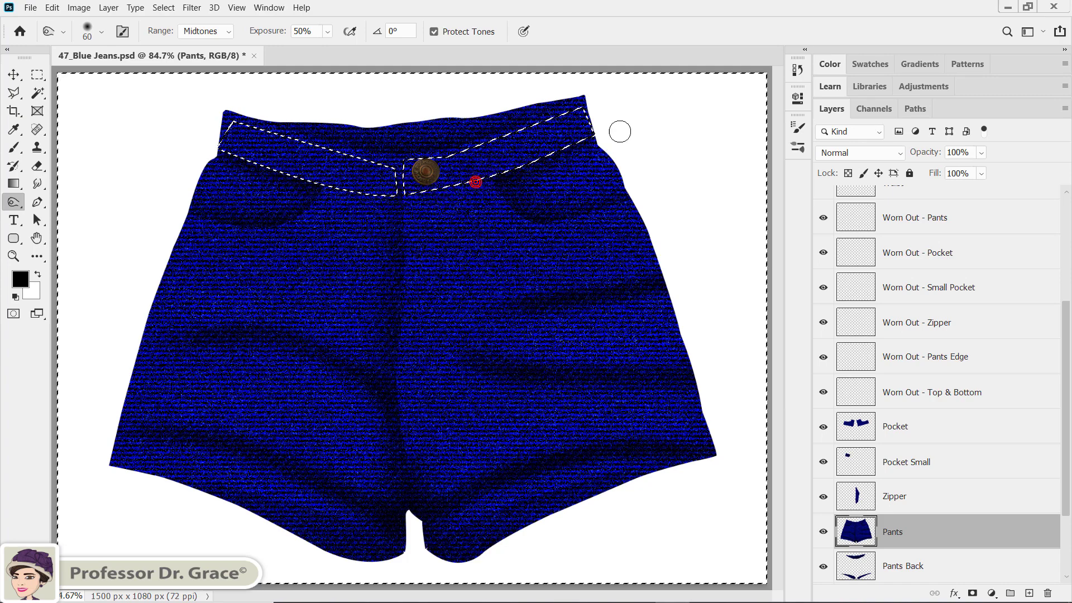
drag(313, 179, 315, 182)
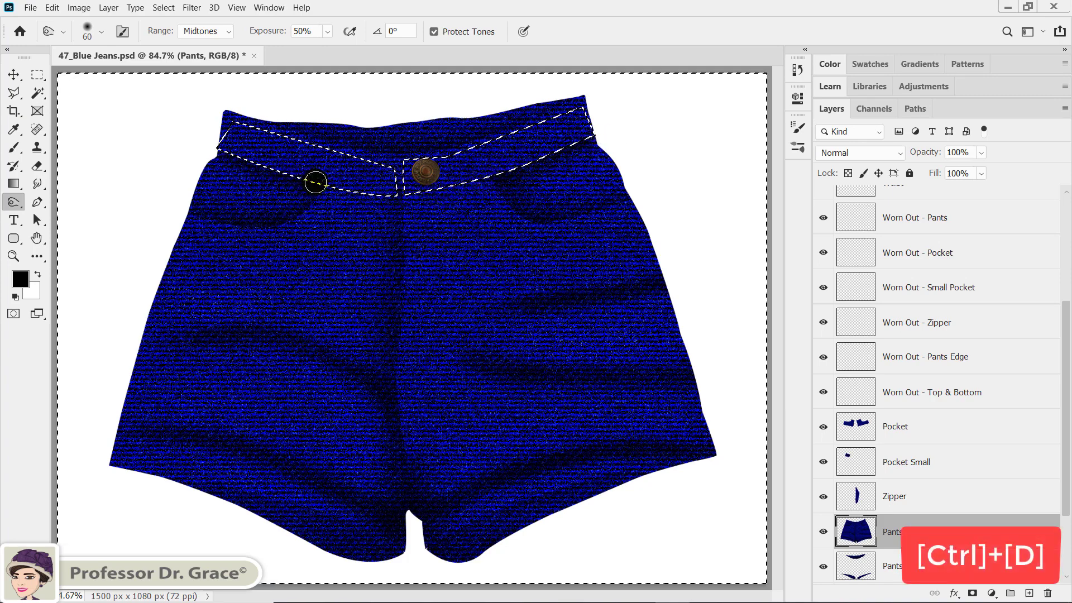
key(ctrl+d)
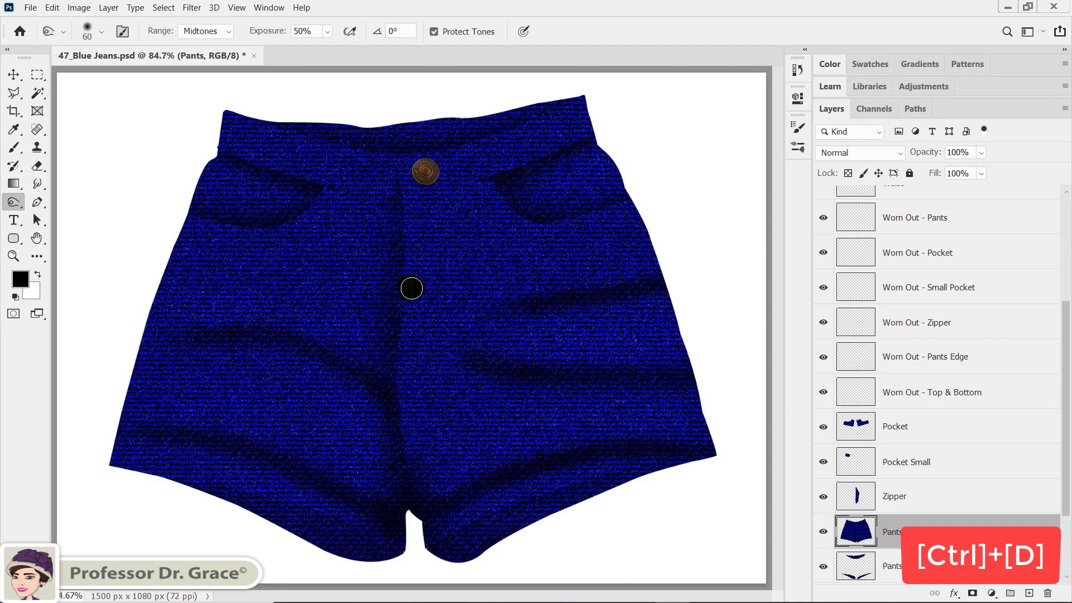
- Load the Belt Holes layer's outline as a selection and invert it to protect the belt loops
key(ctrl)
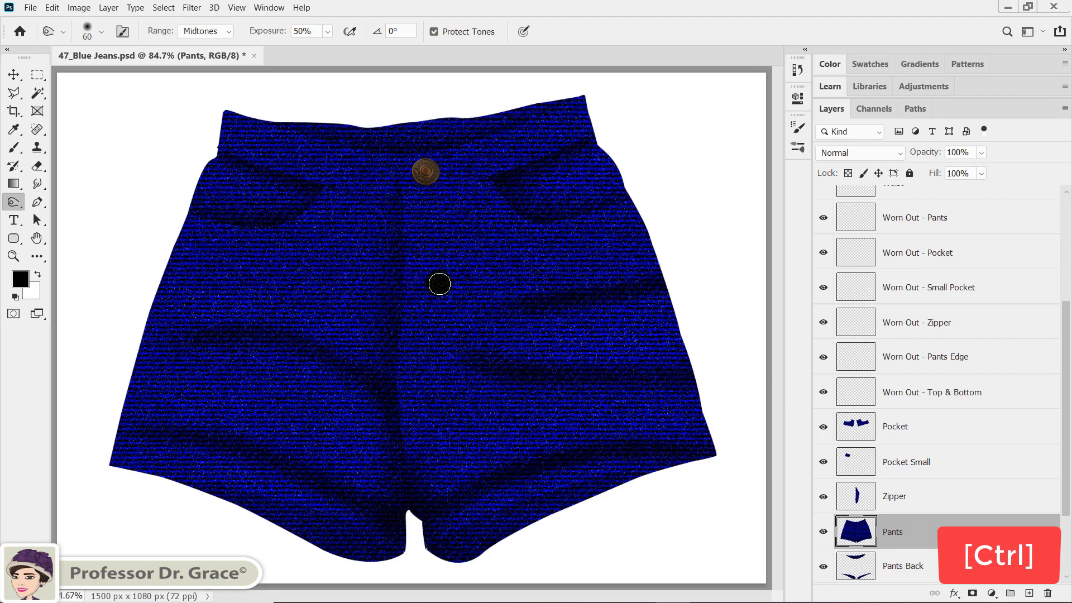
scroll(944, 469, up, 3)
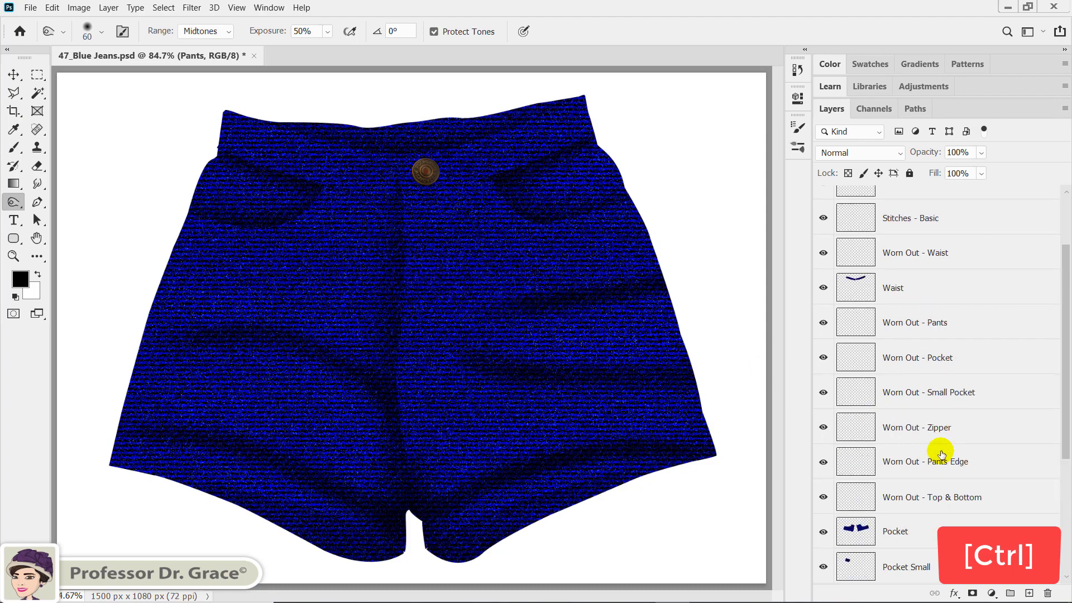
scroll(942, 453, up, 3)
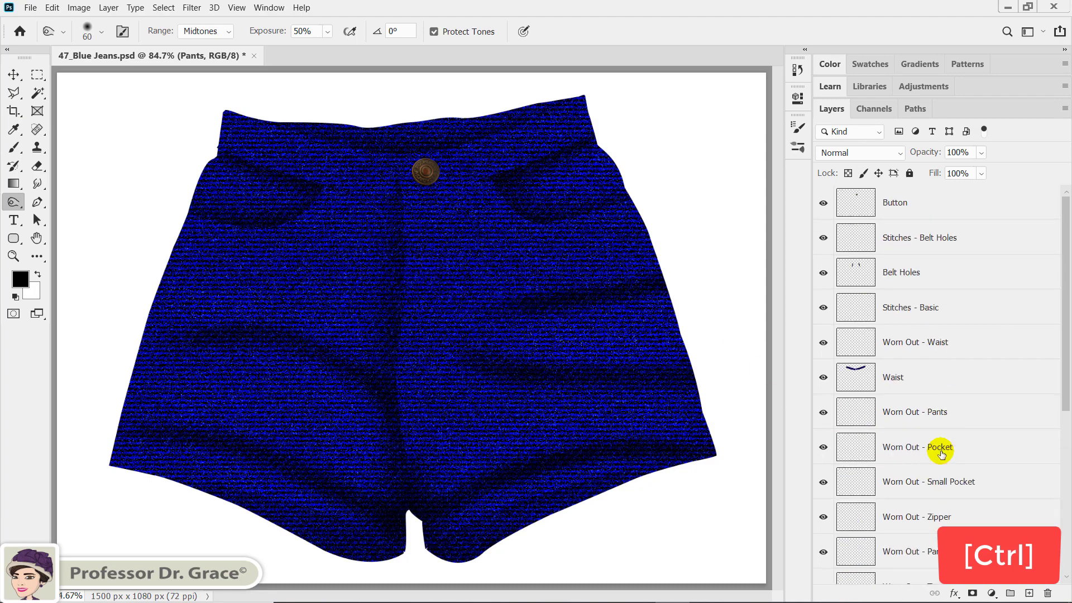
ctrl+click(856, 272)
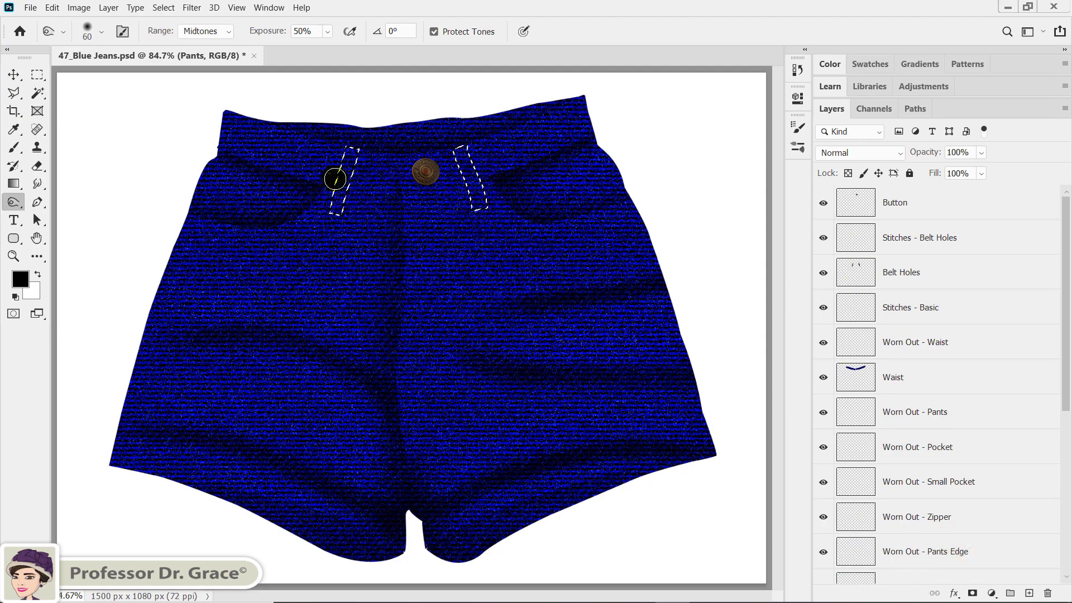
key(shift+ctrl+i)
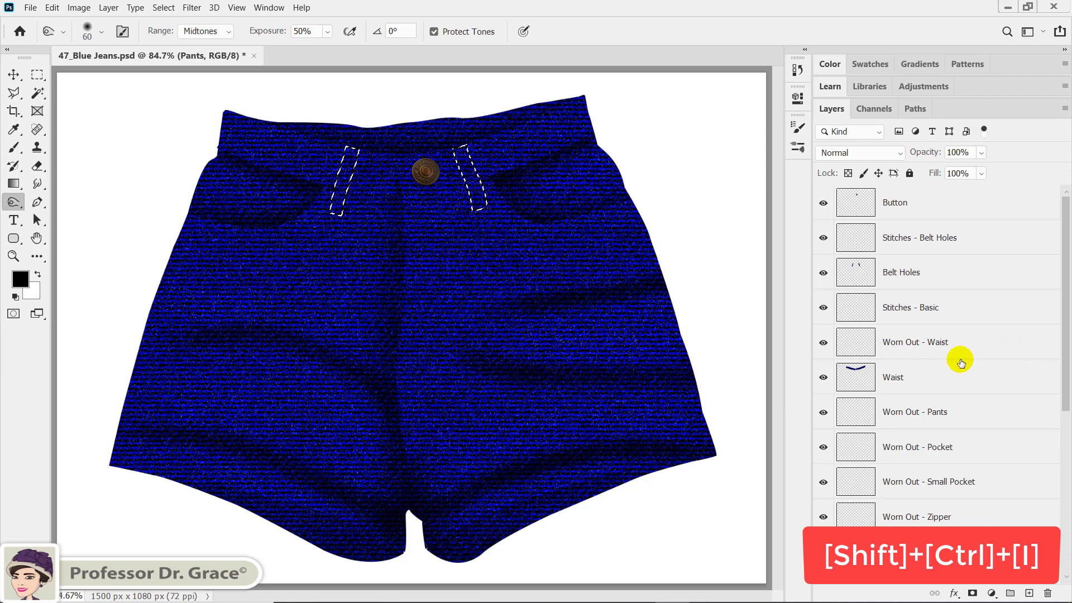
key(shift+ctrl+i)
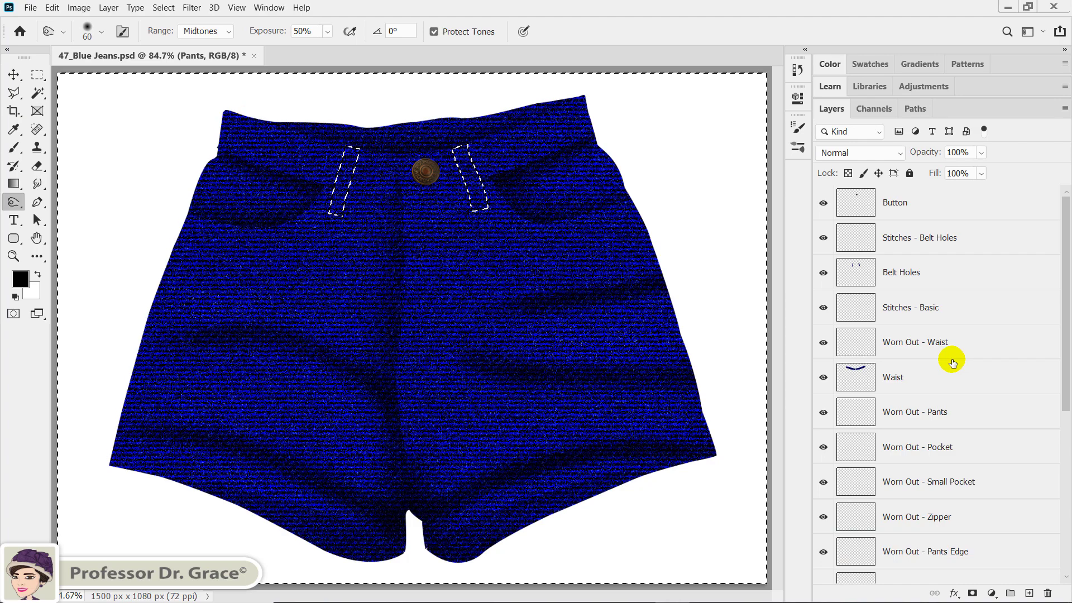
key(ctrl+plus)
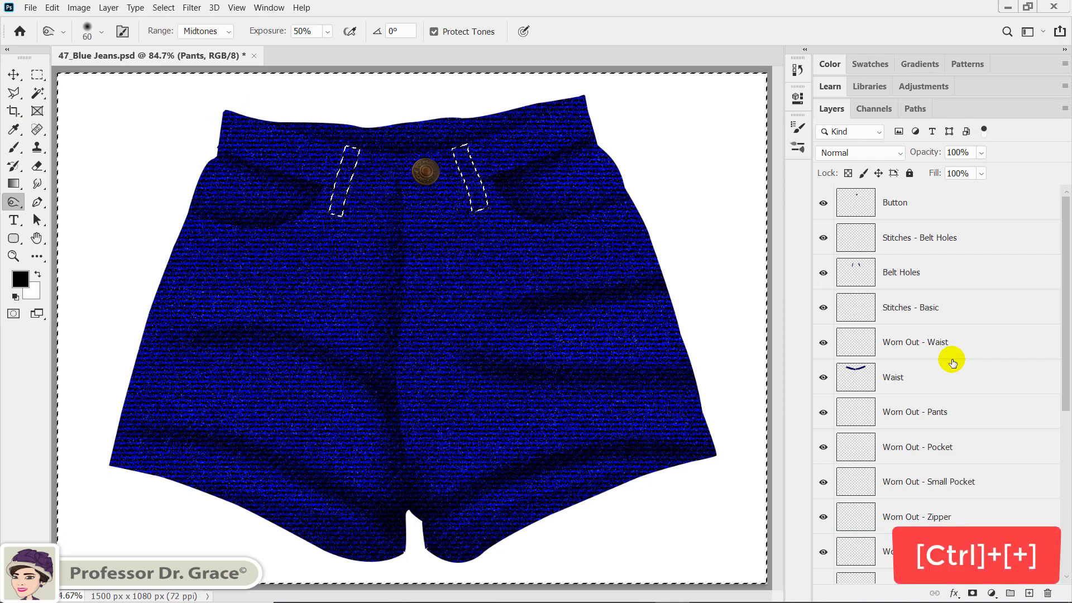
key(ctrl+plus)
key(ctrl+plus)
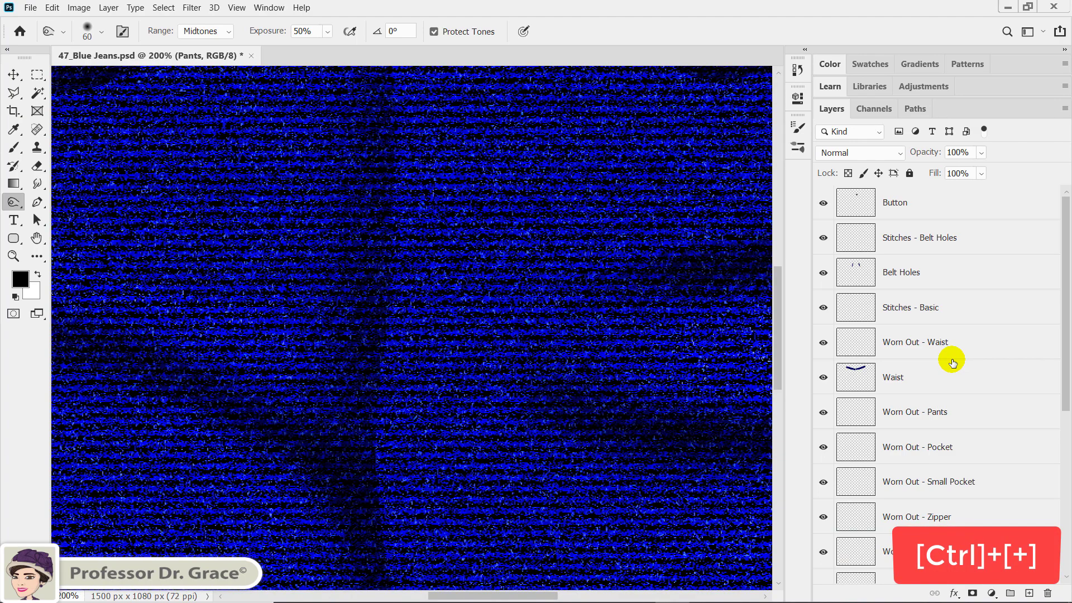
key(space)
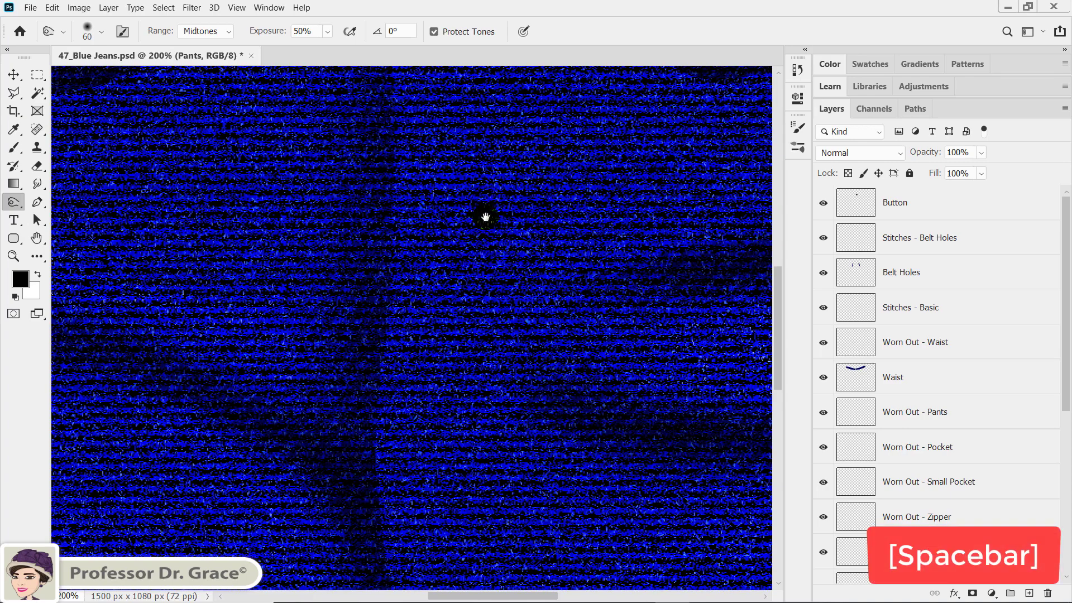
mouse_move(485, 217)
mouse_down()
mouse_move(485, 290)
mouse_move(500, 320)
mouse_move(495, 283)
mouse_move(467, 283)
mouse_up()
key(space)
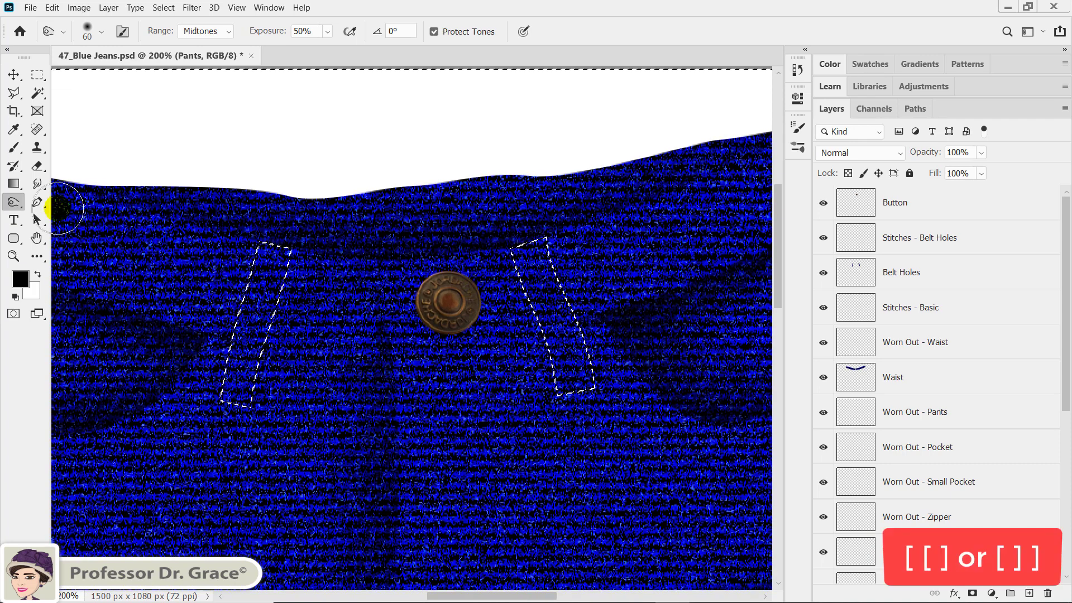
- Reduce the Burn brush to 45 px and shade the Waist layer along the edges of both belt loops
right_click(13, 202)
click(62, 200)
key(bracketleft)
drag(435, 324, 452, 336)
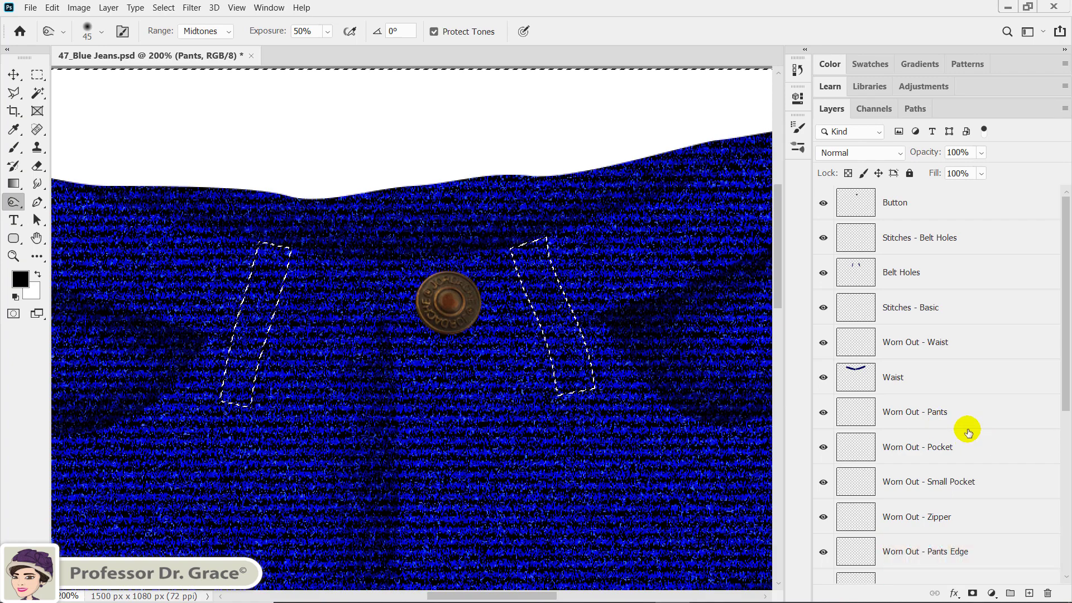
click(923, 378)
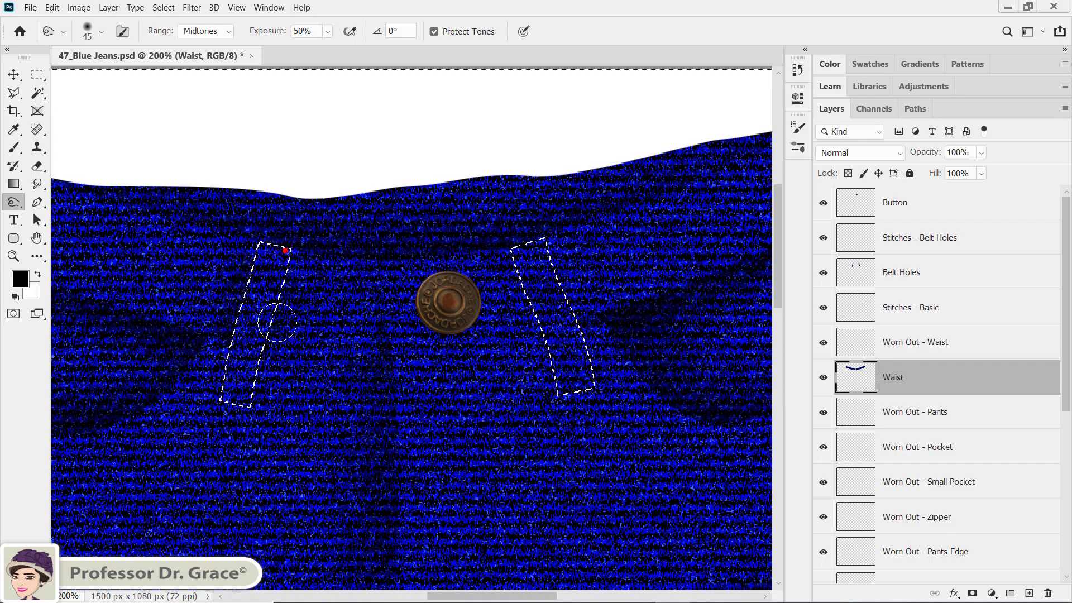
click(505, 262)
click(256, 282)
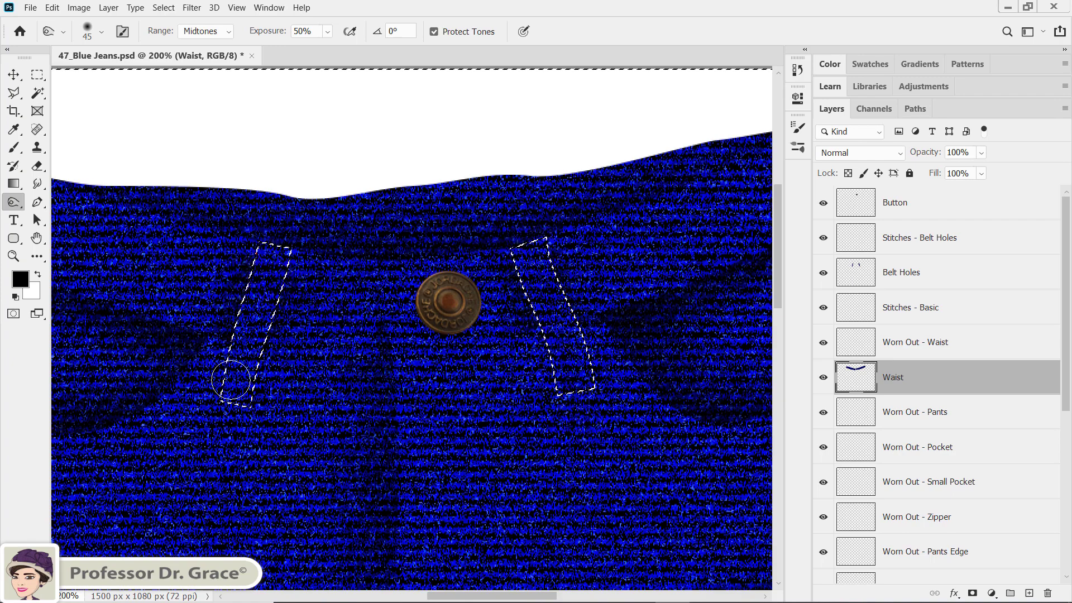
click(287, 294)
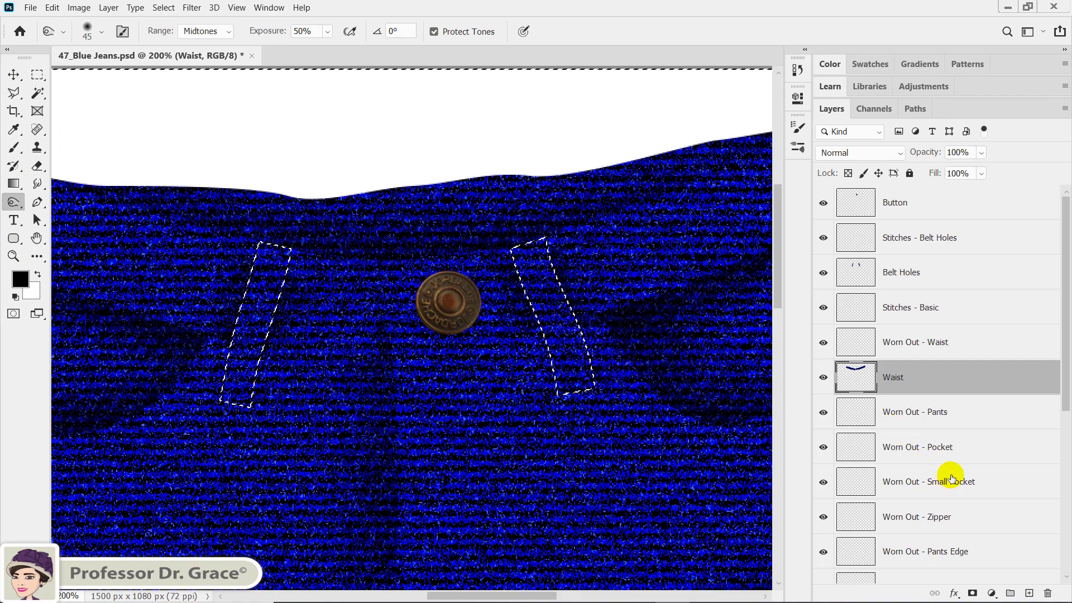
- Burn shadows around the lower ends of the belt loops, including on the Pocket layer, and clear the selection
scroll(958, 467, down, 2)
scroll(957, 467, down, 3)
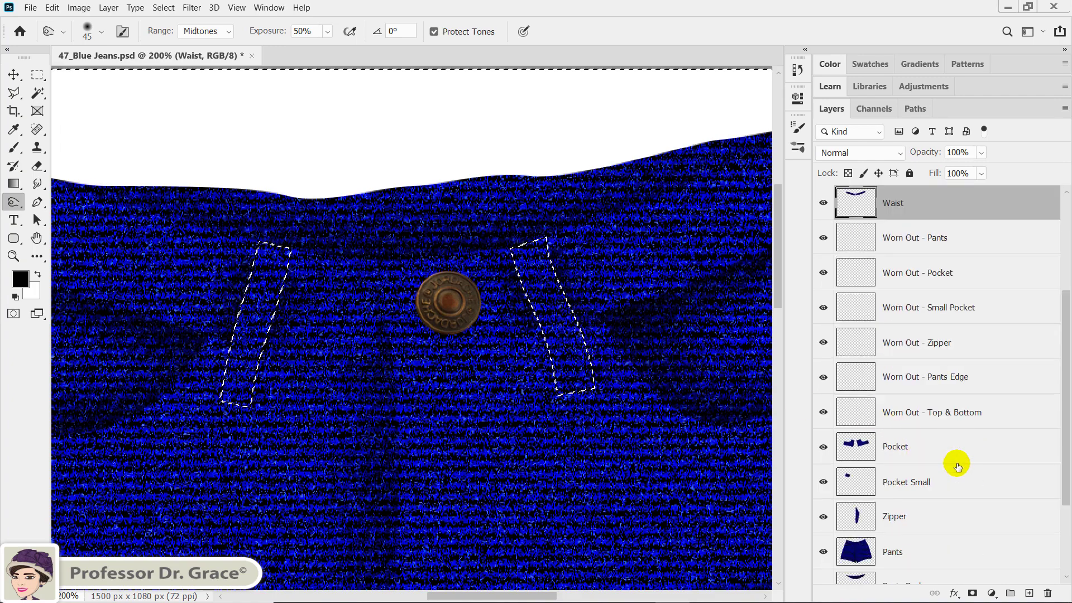
click(899, 451)
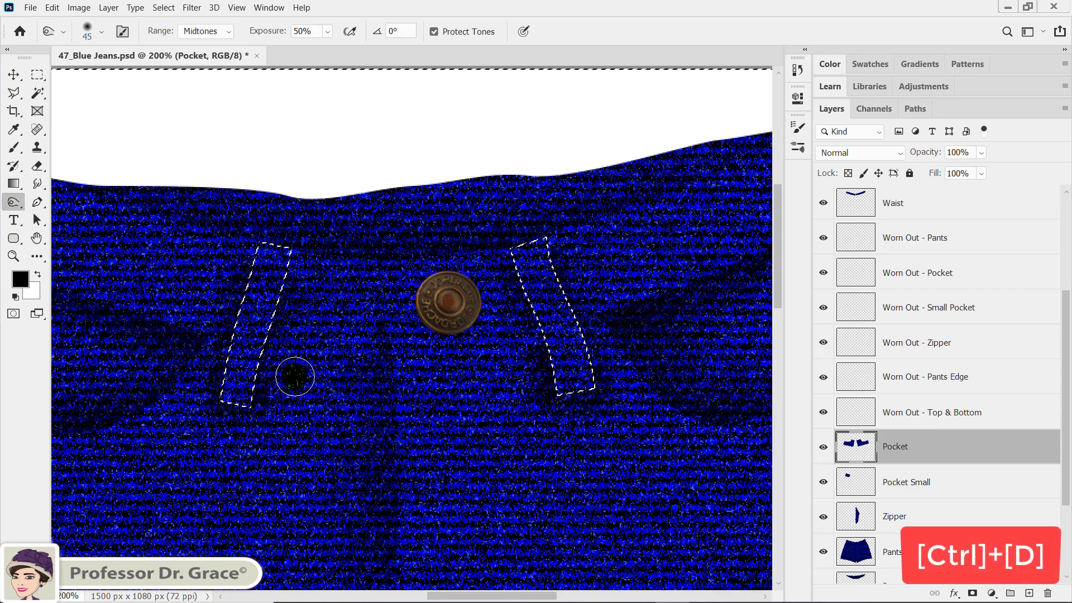
key(ctrl+d)
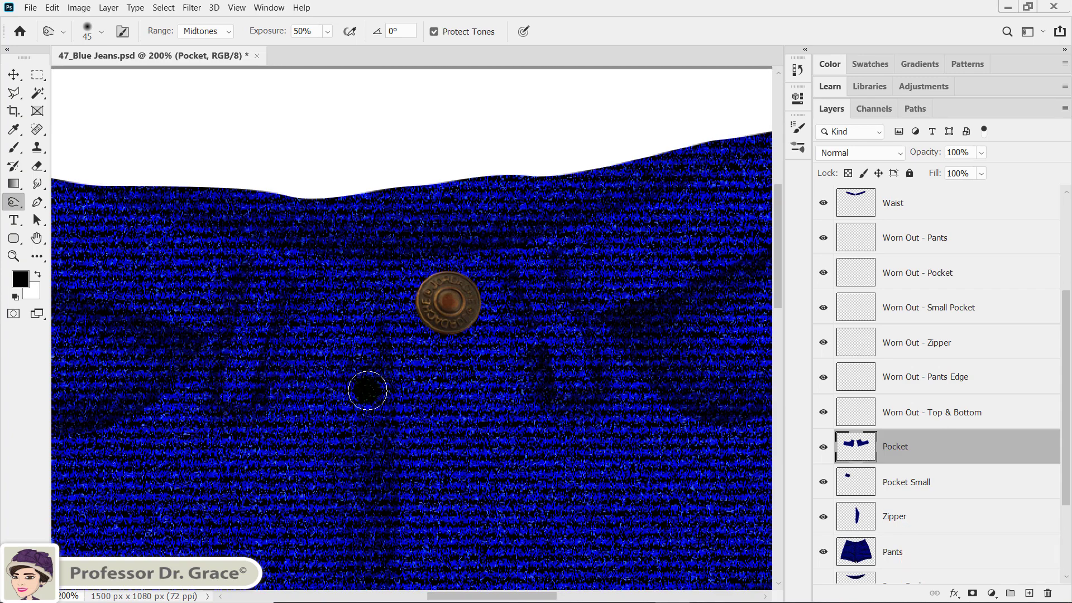